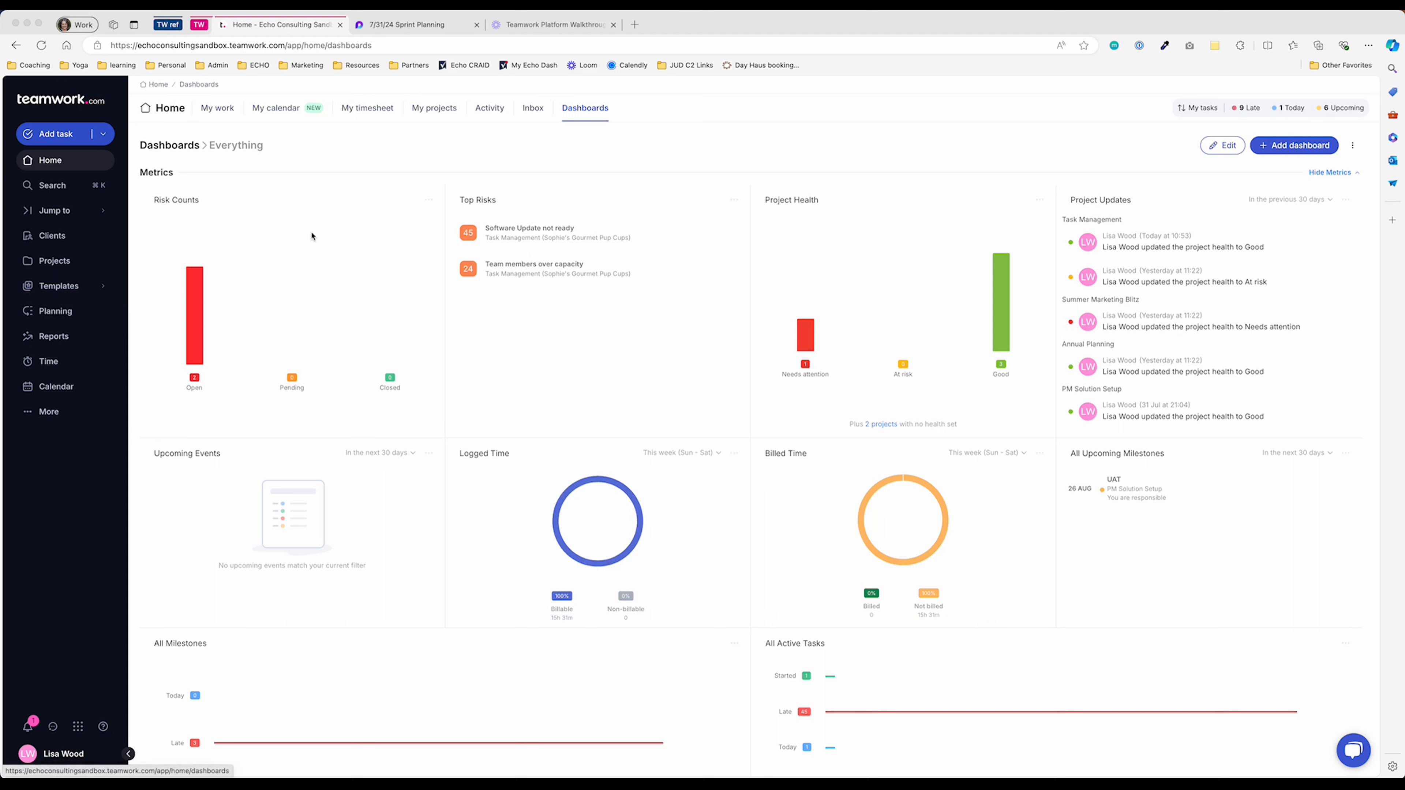
Open the list of active projects.
click(49, 167)
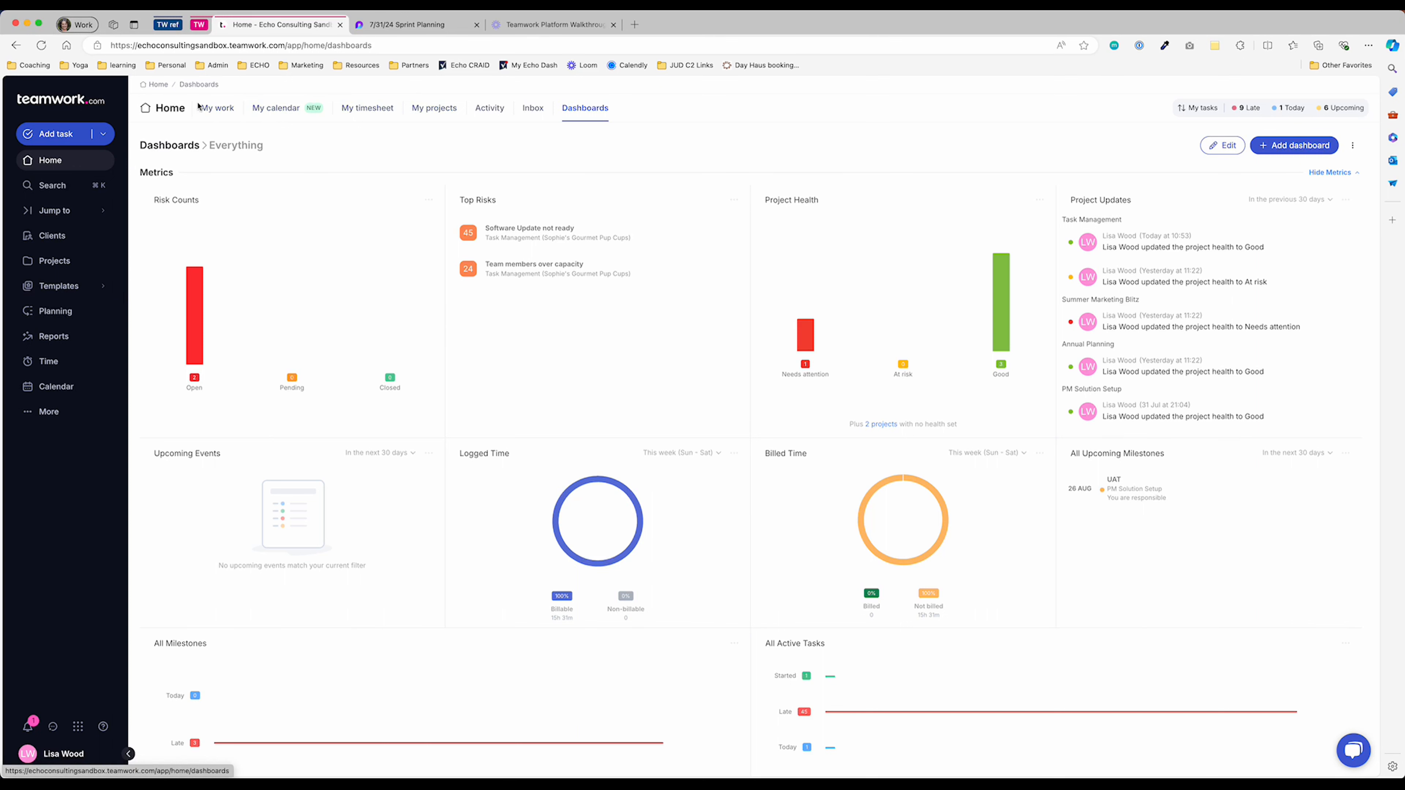
click(54, 261)
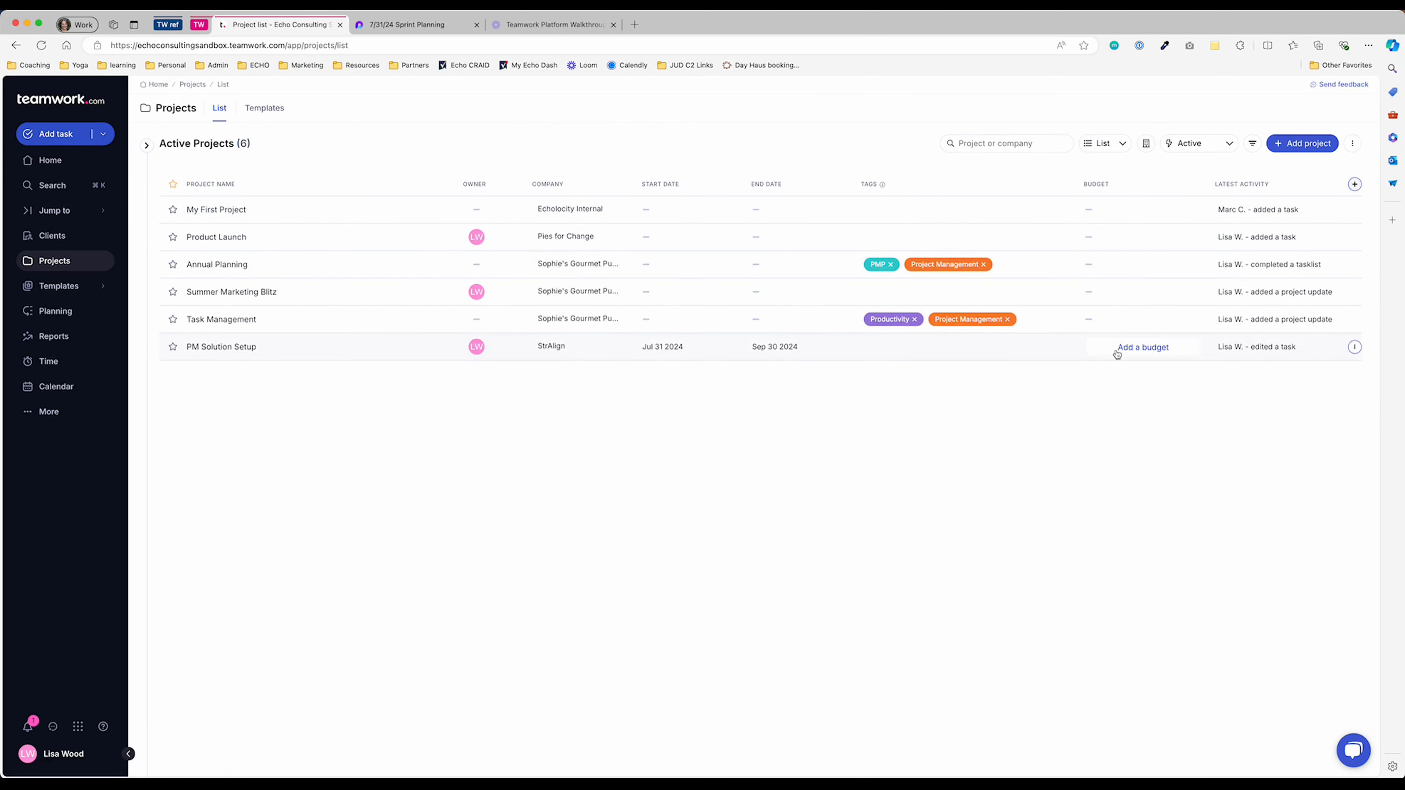
View the active projects in the Grid layout and return to the List layout.
click(1121, 144)
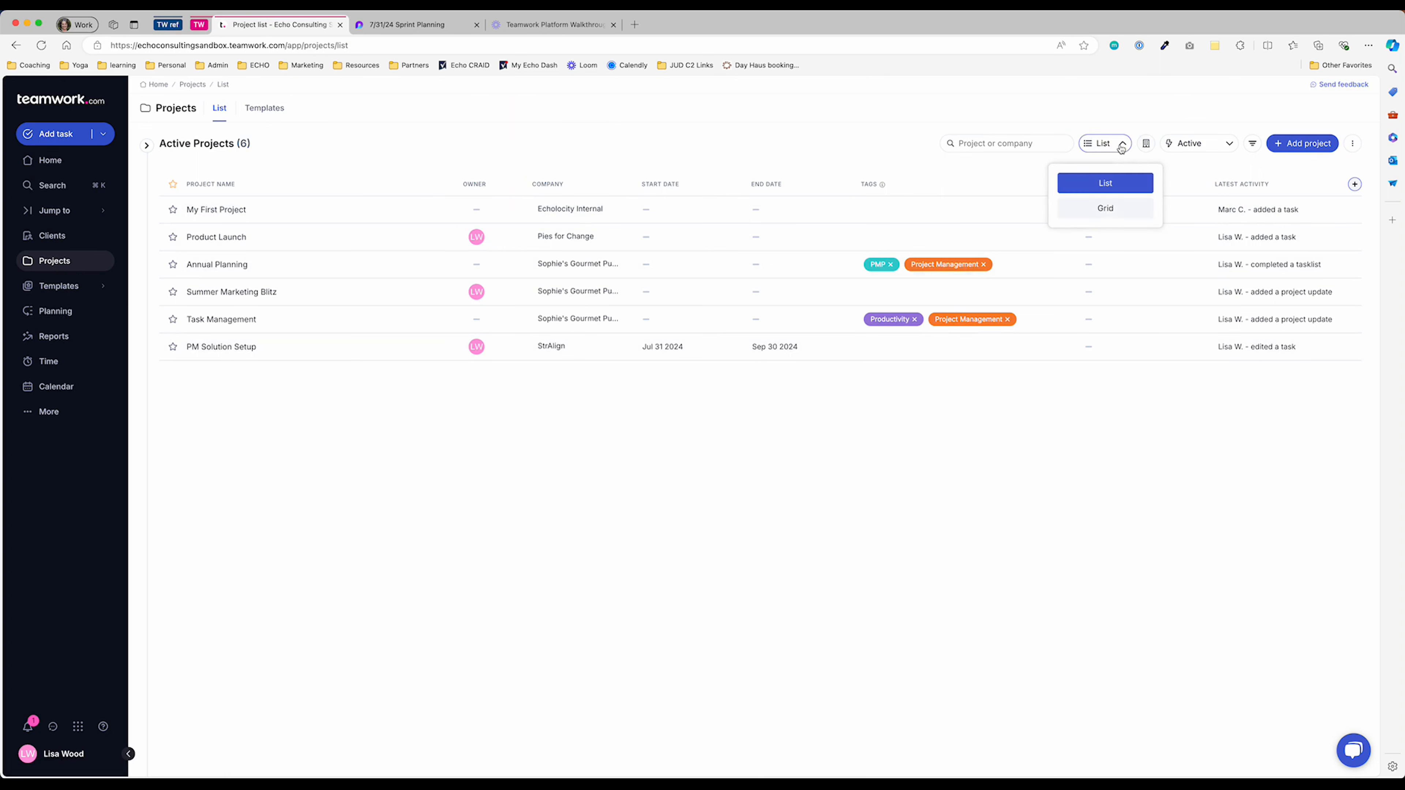
click(1116, 210)
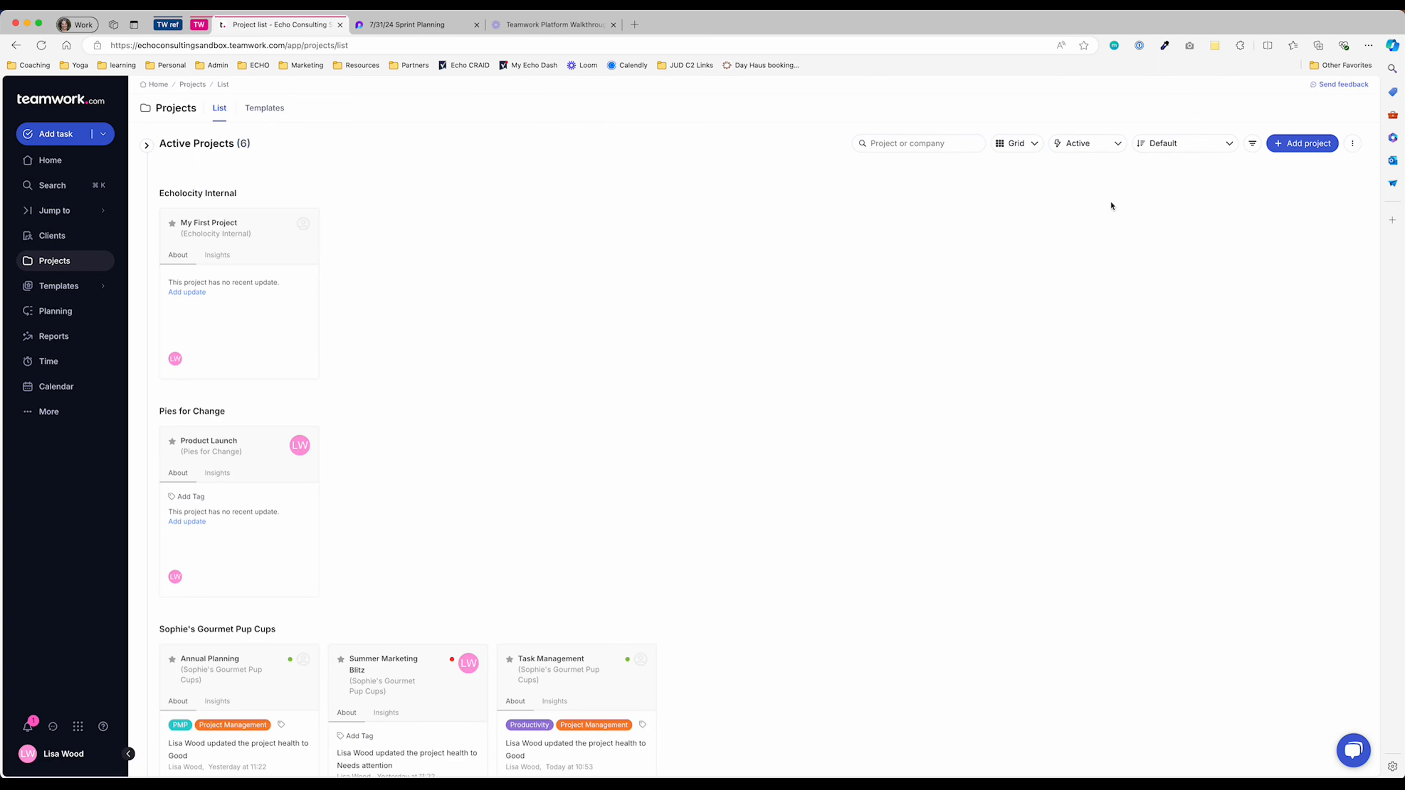
click(1017, 142)
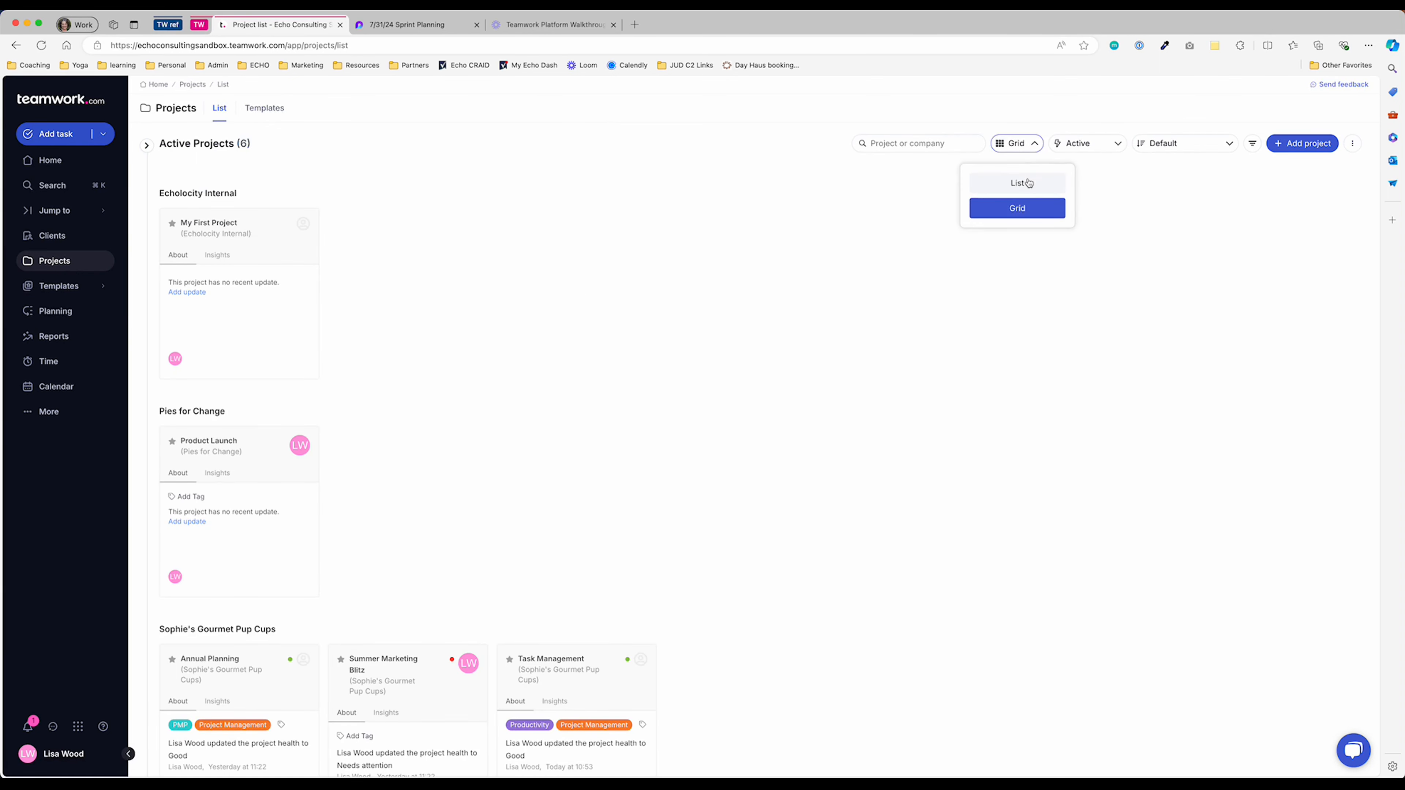
click(1018, 180)
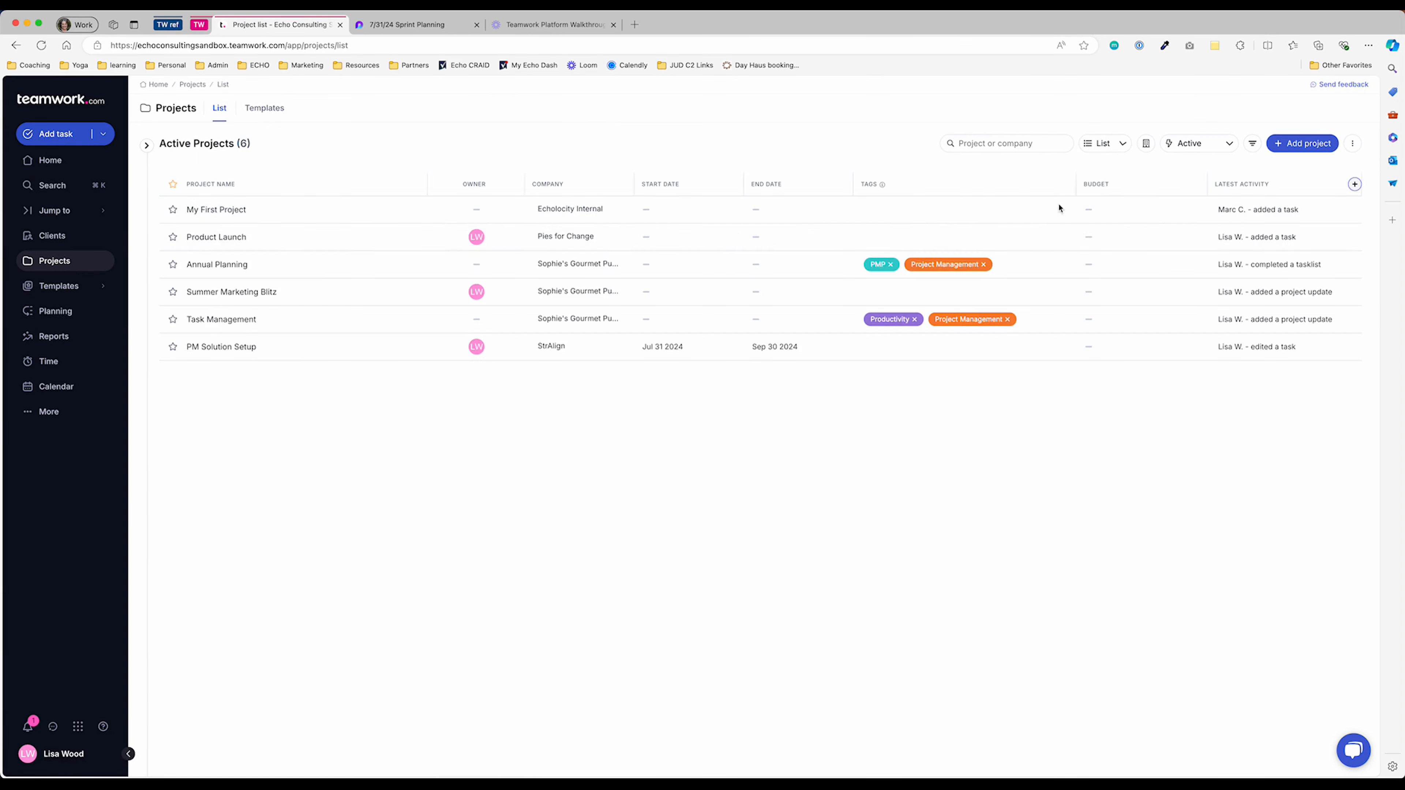
Start a new project from scratch and name it "New product creation".
click(1300, 145)
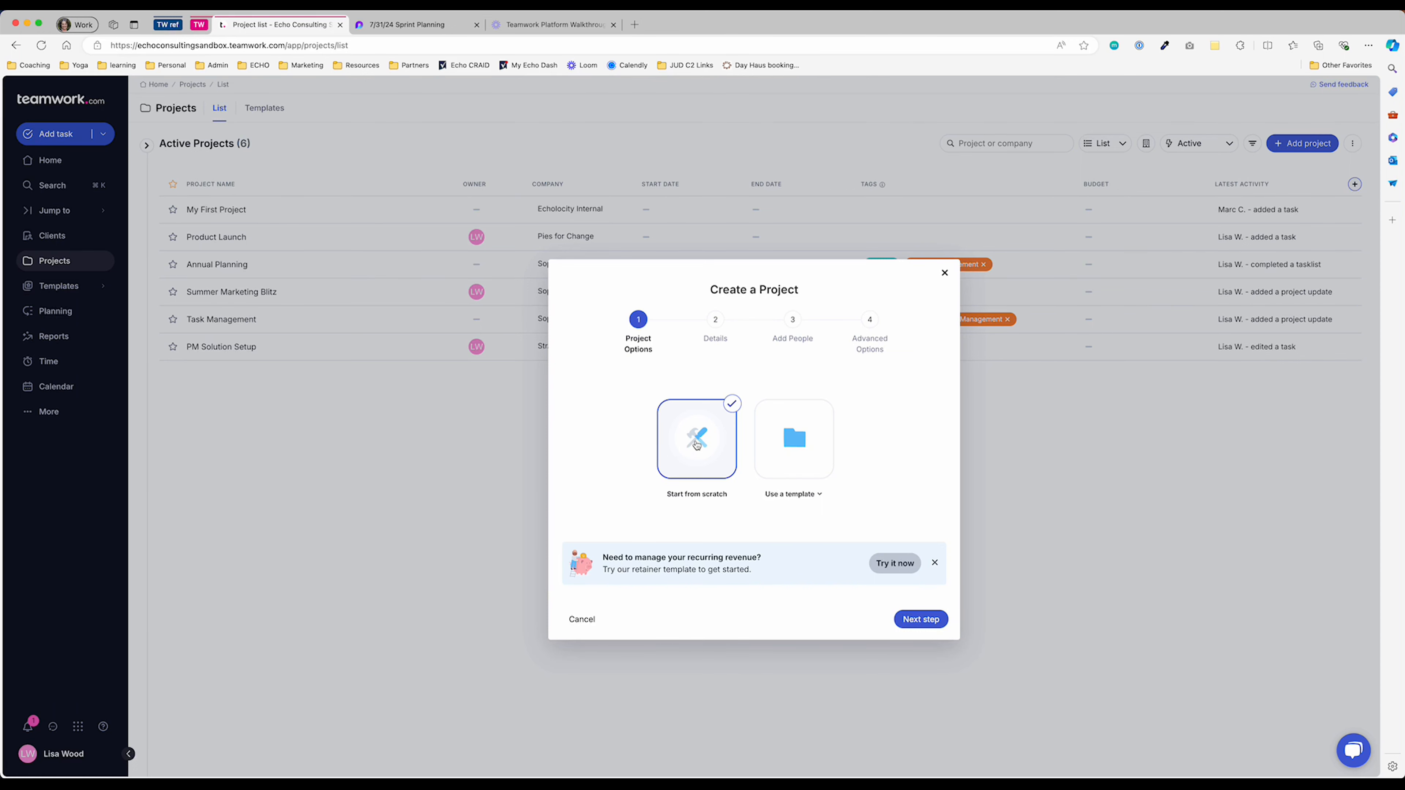
click(696, 444)
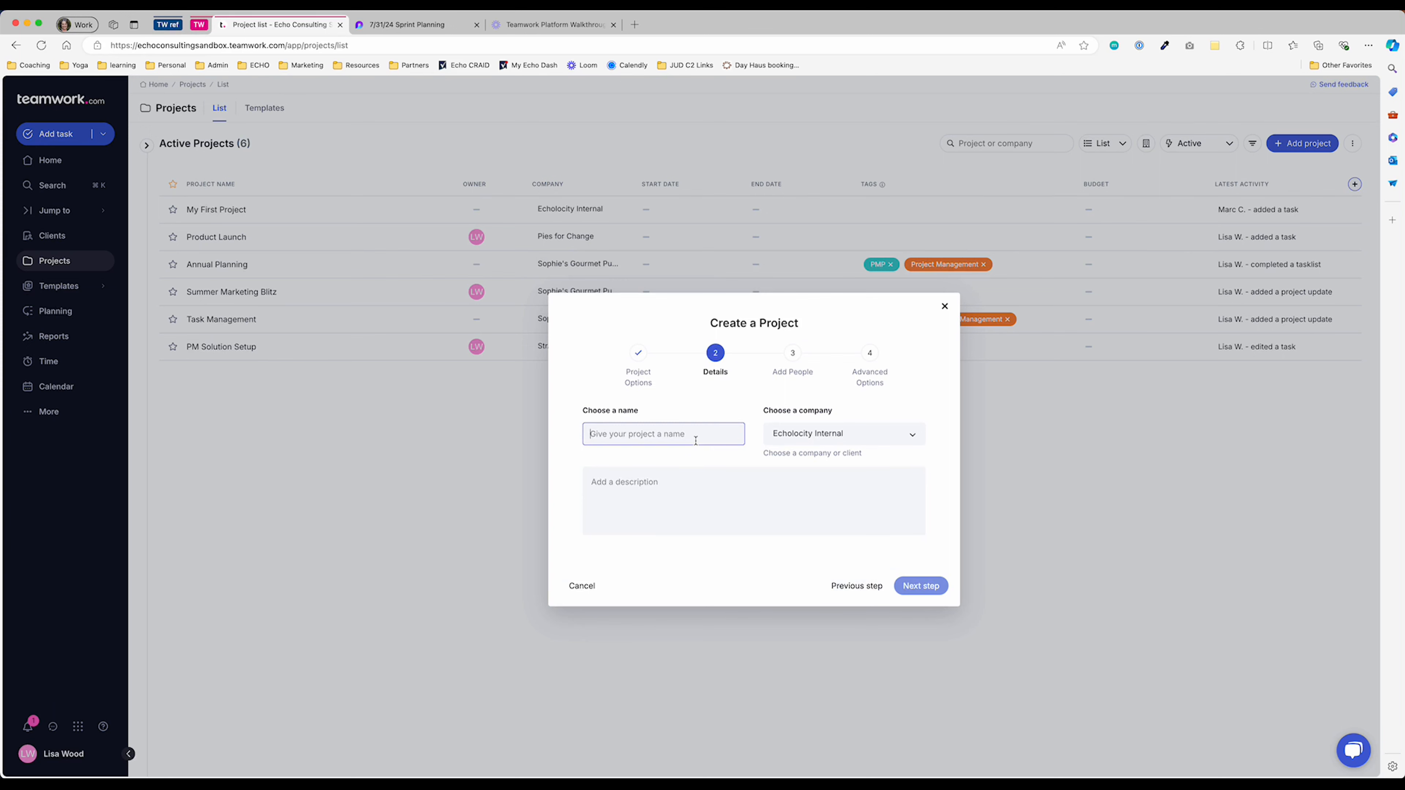
text(New proje)
key(BackSpace)
key(BackSpace)
key(BackSpace)
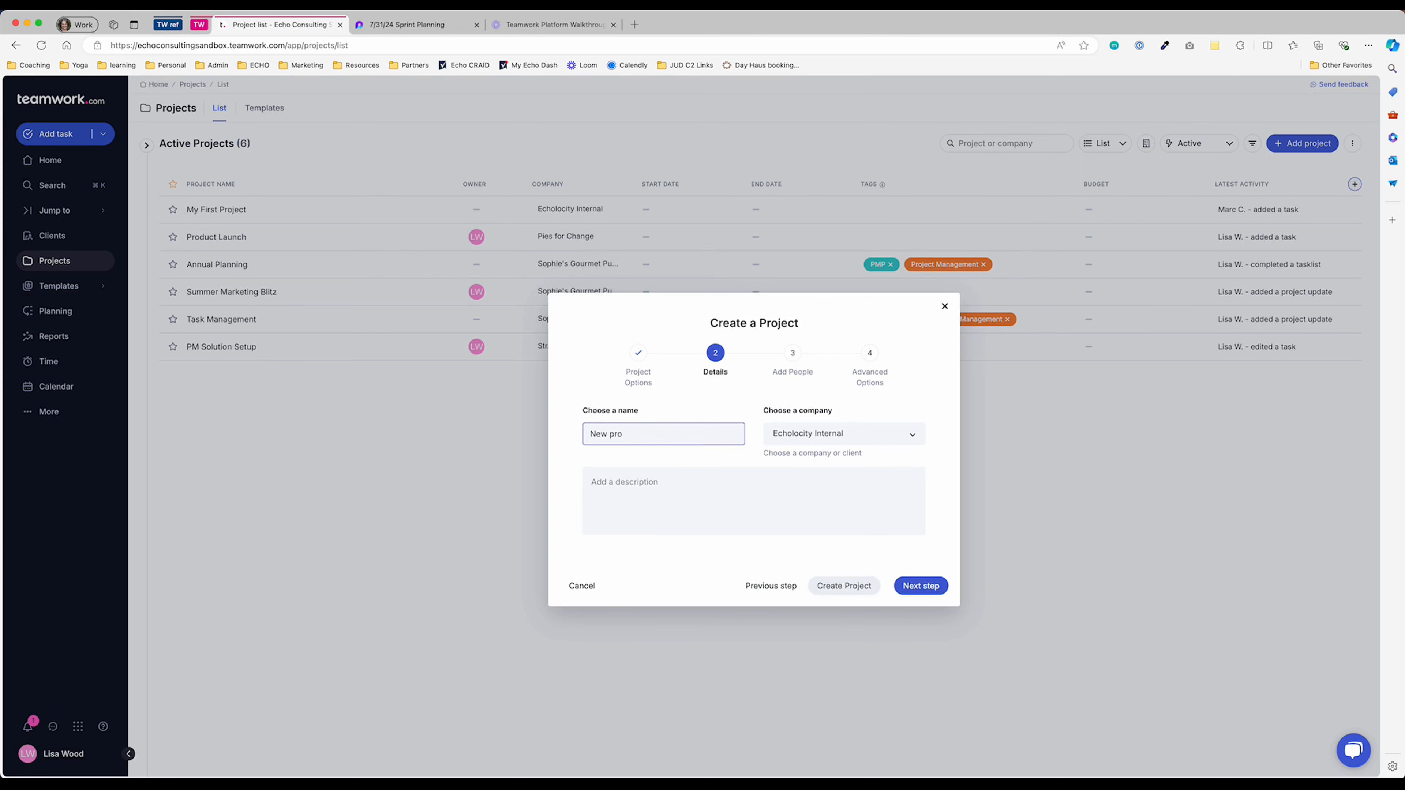
text(duct creation)
Add a new company named "Today's New Company" and assign it to the project.
click(899, 436)
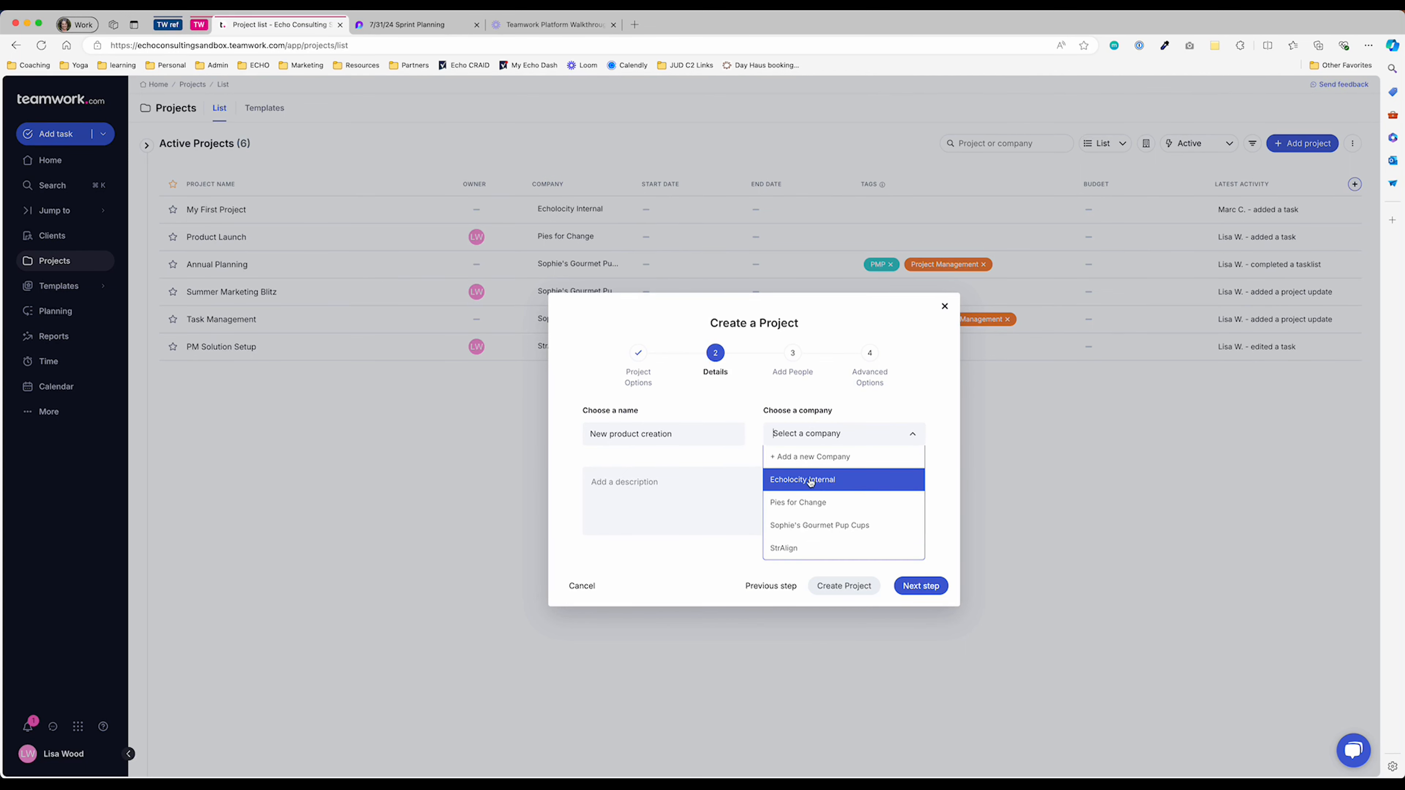
click(832, 459)
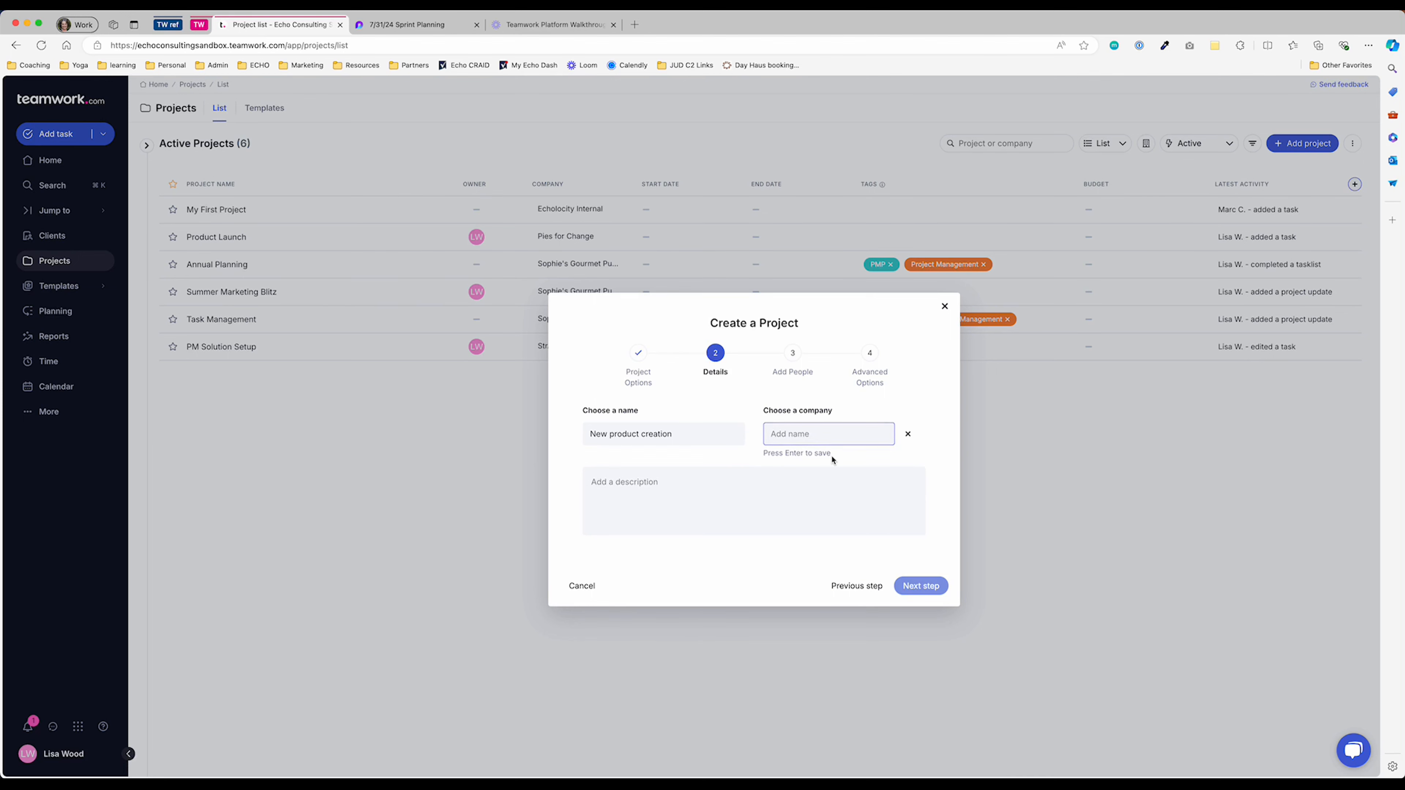
text(Today's New Company)
click(698, 509)
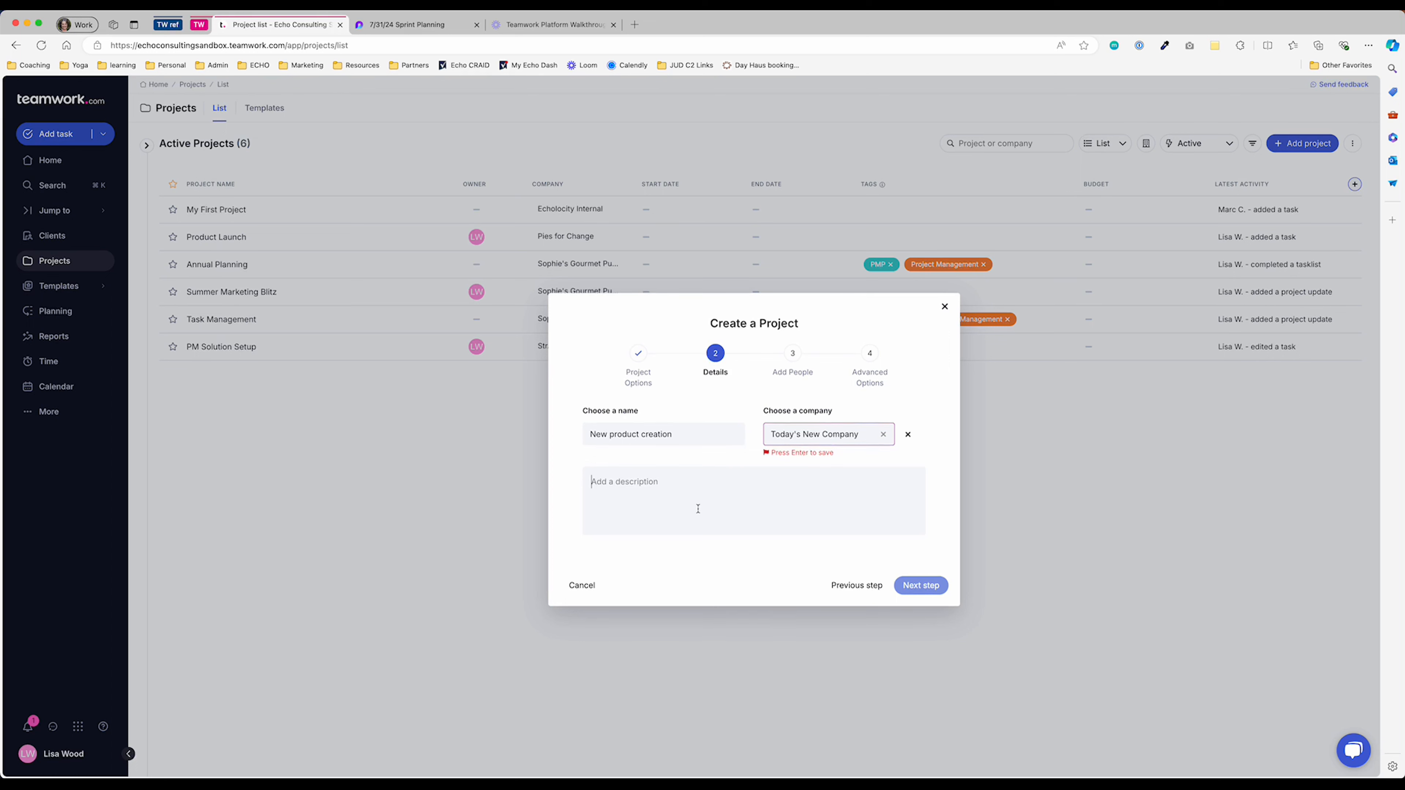
click(855, 435)
key(Return)
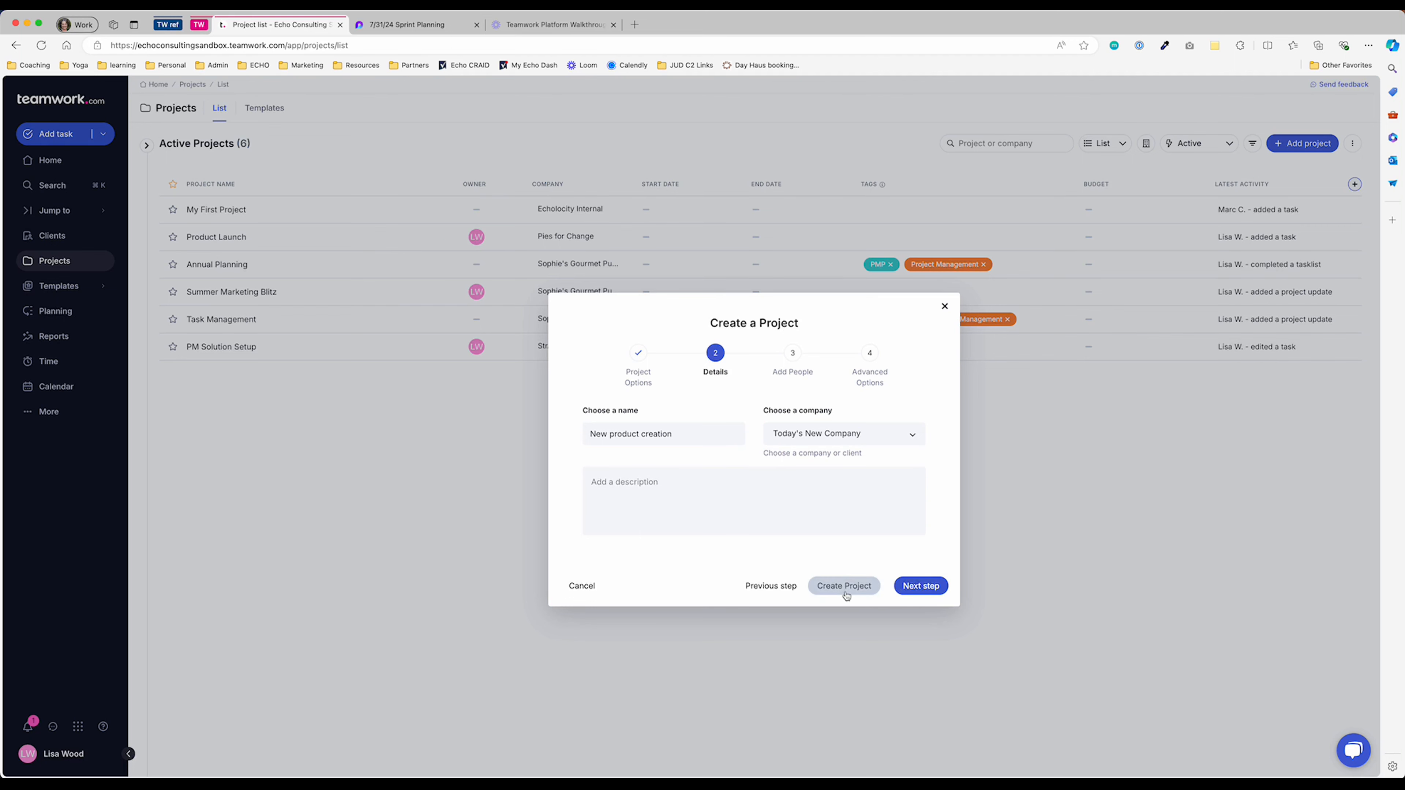
Remove everyone except the current user from the project's people and check the available teams.
click(917, 588)
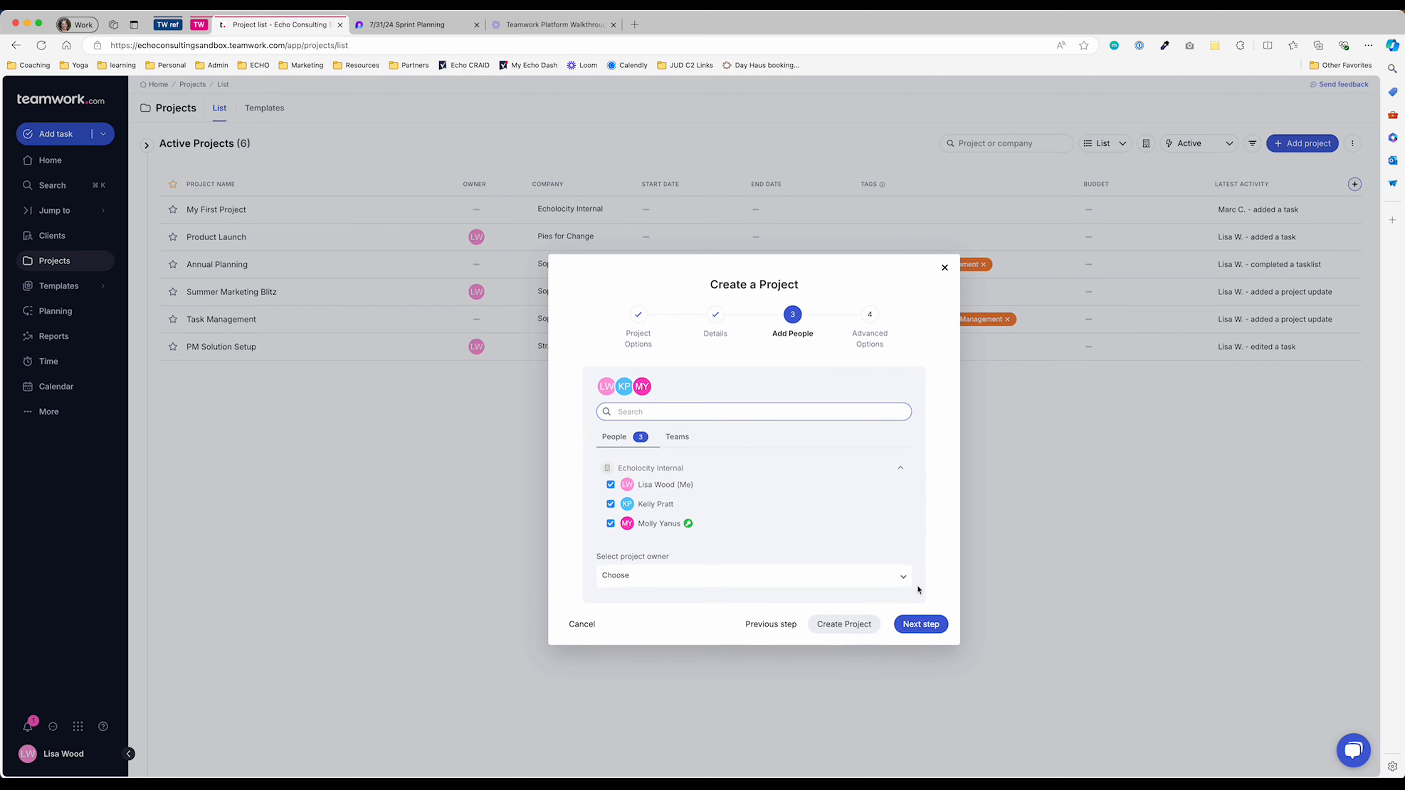
click(610, 524)
click(611, 505)
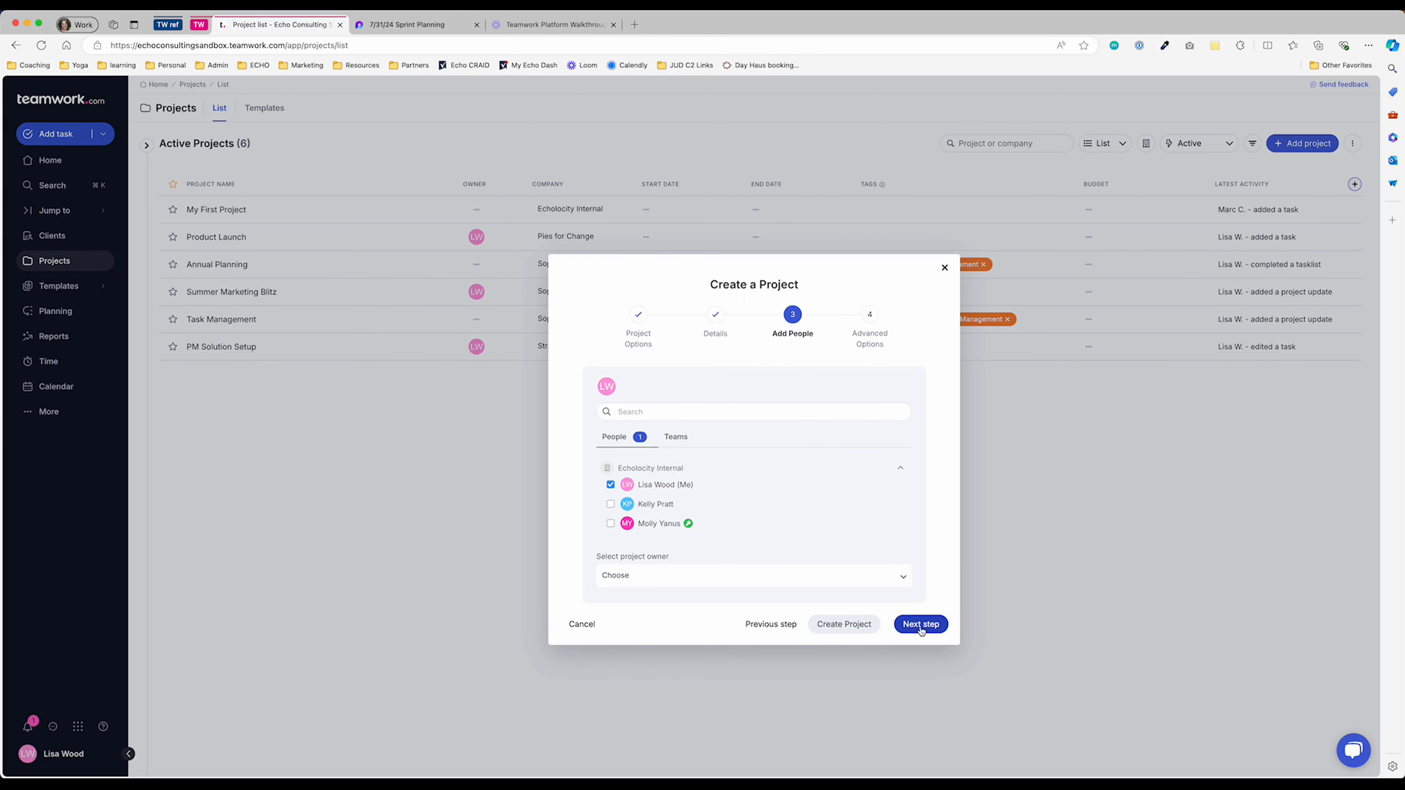
click(671, 440)
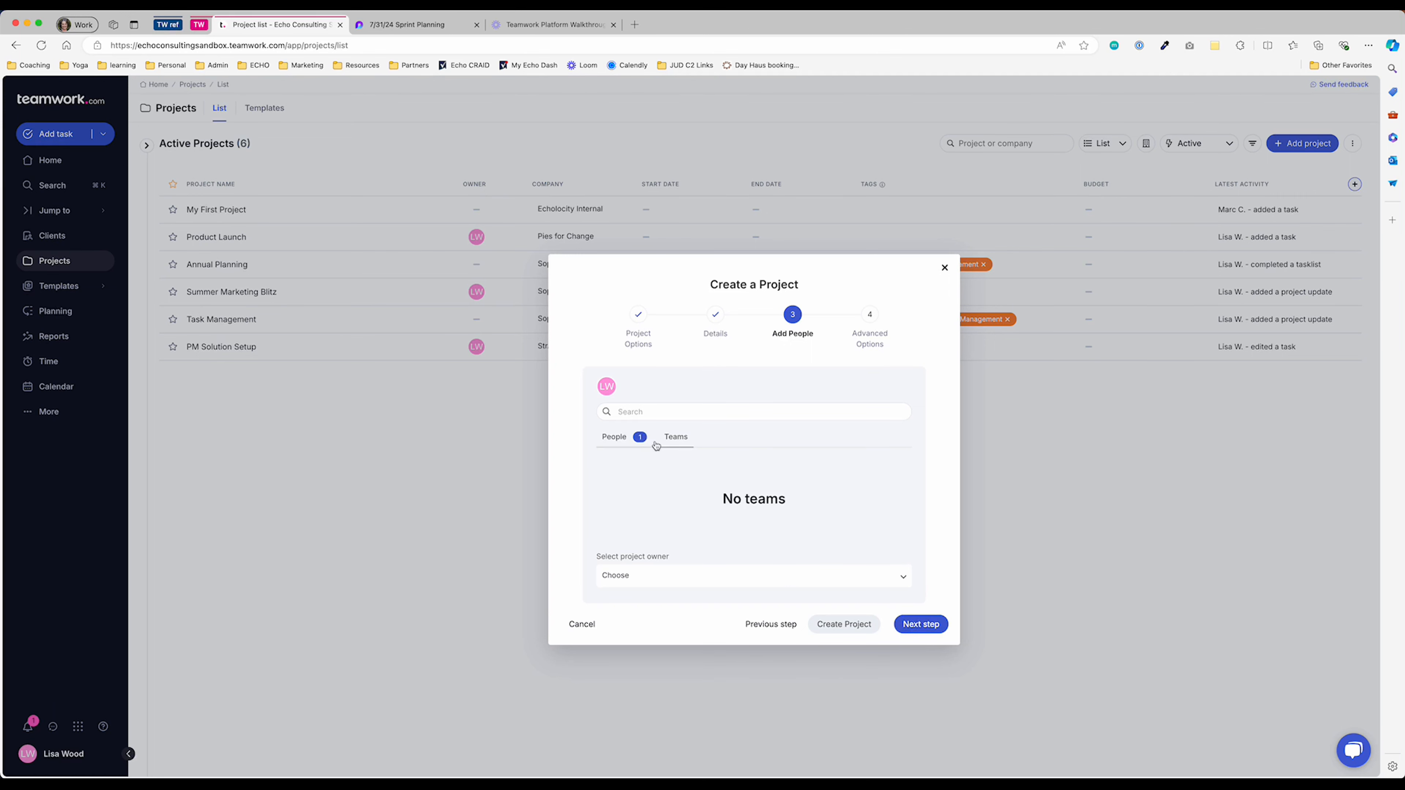
click(614, 437)
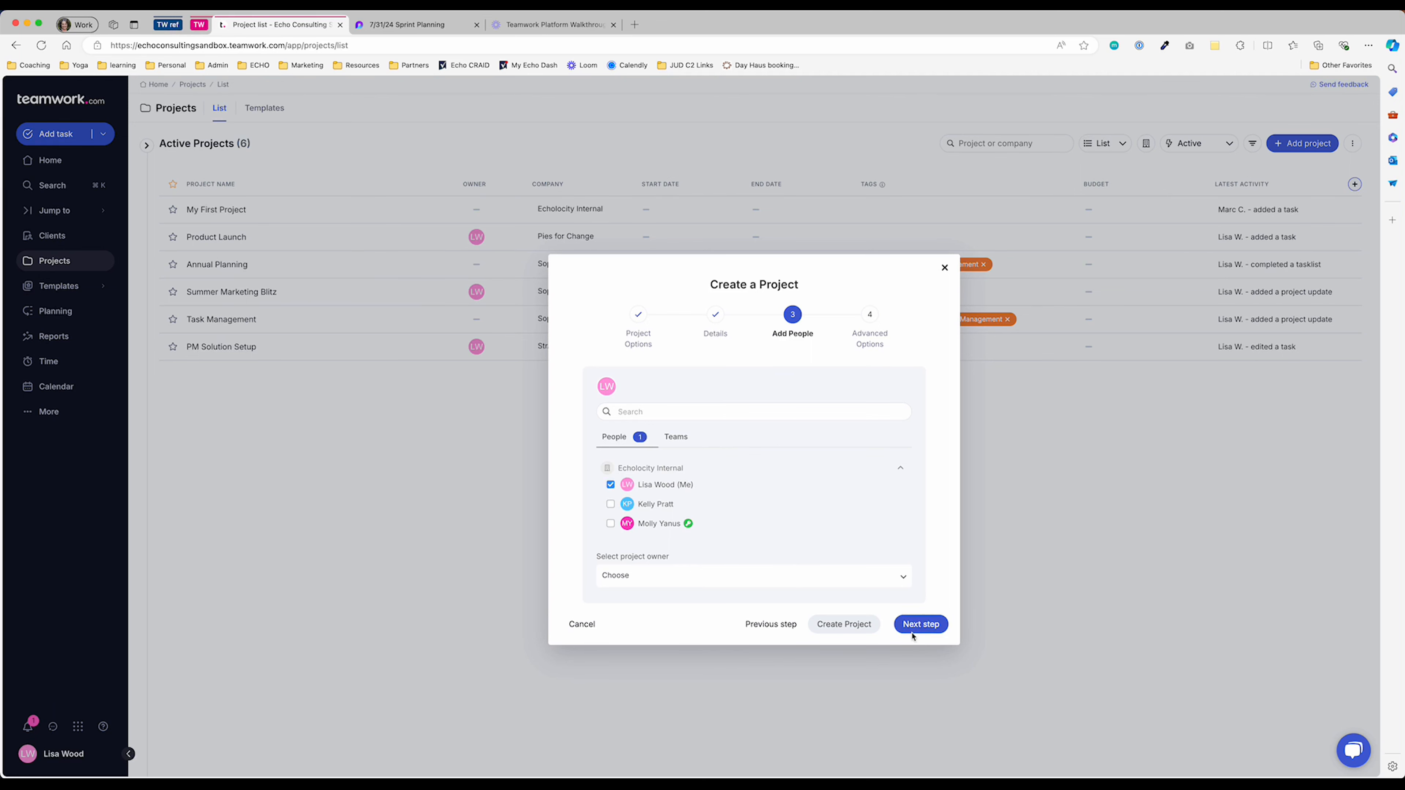
Set the project category to Client Work in the advanced options.
click(922, 626)
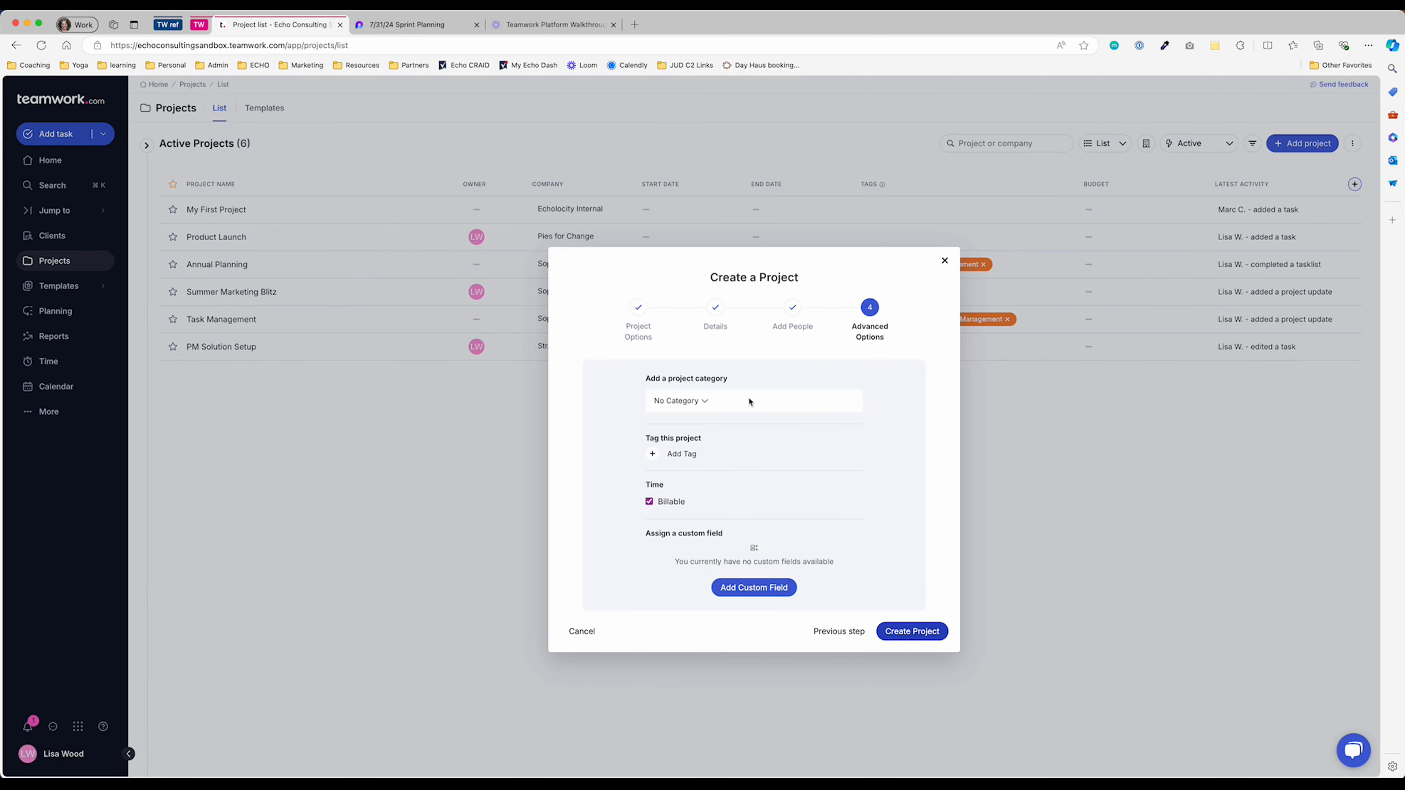
click(703, 401)
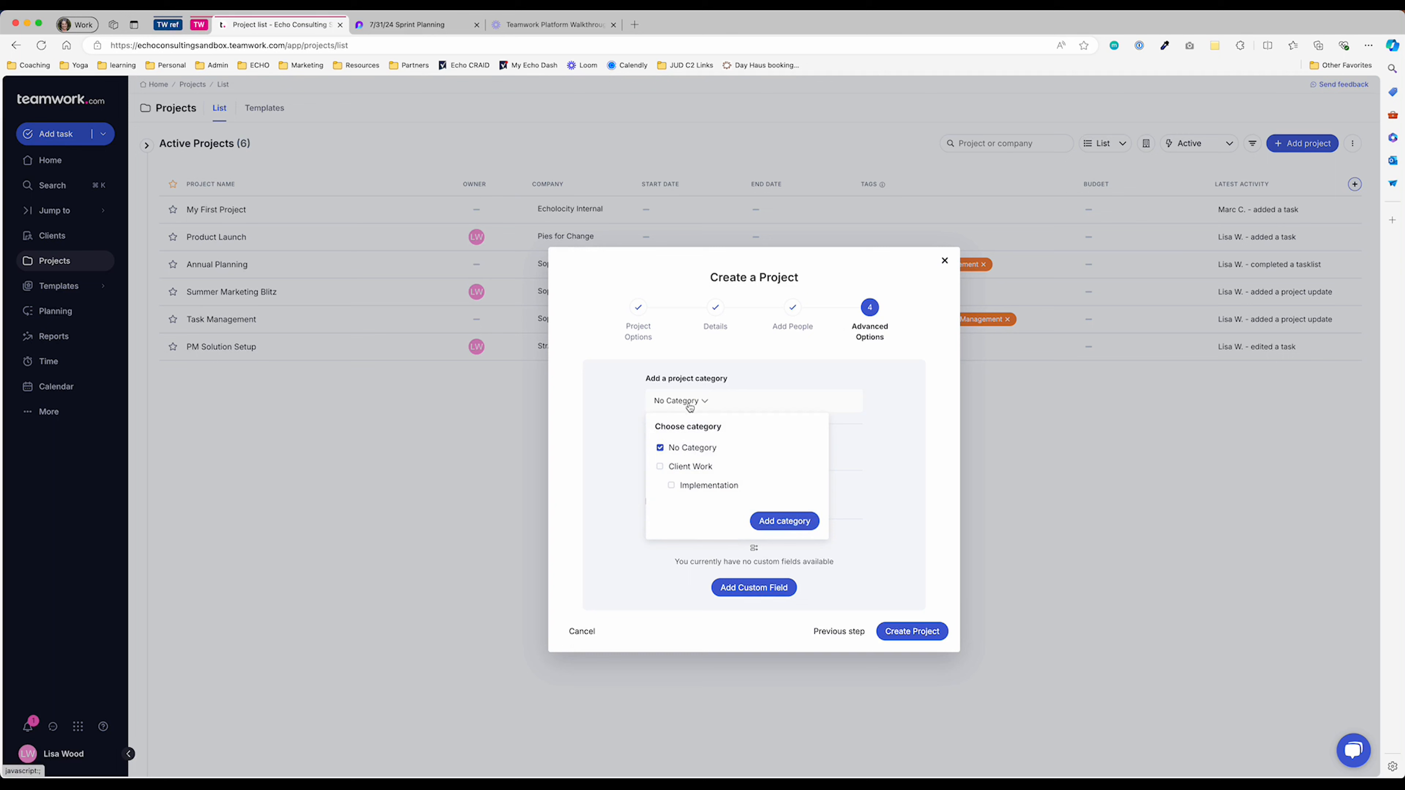
click(660, 467)
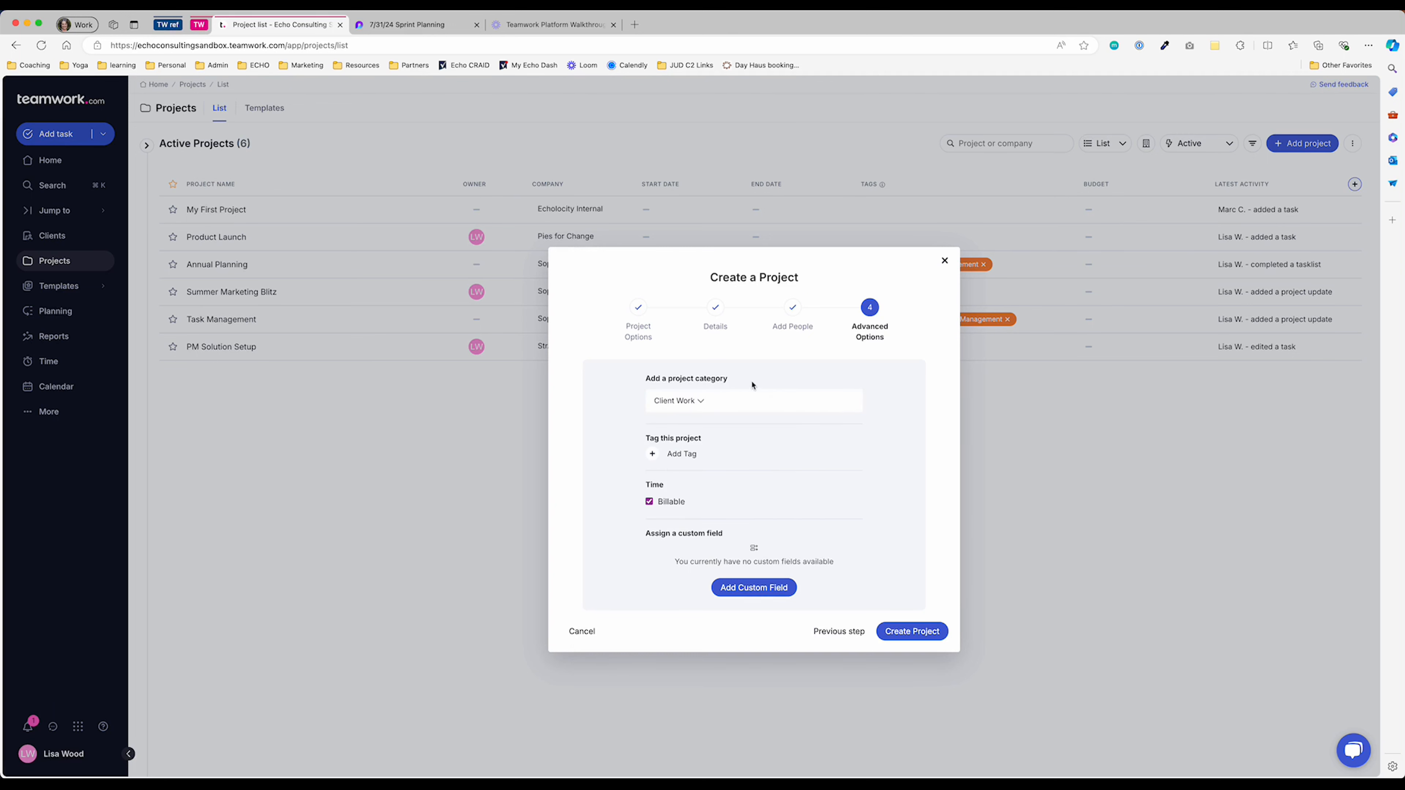
Tag the project with a new purple tag named "product" and create the project.
click(666, 455)
text(product)
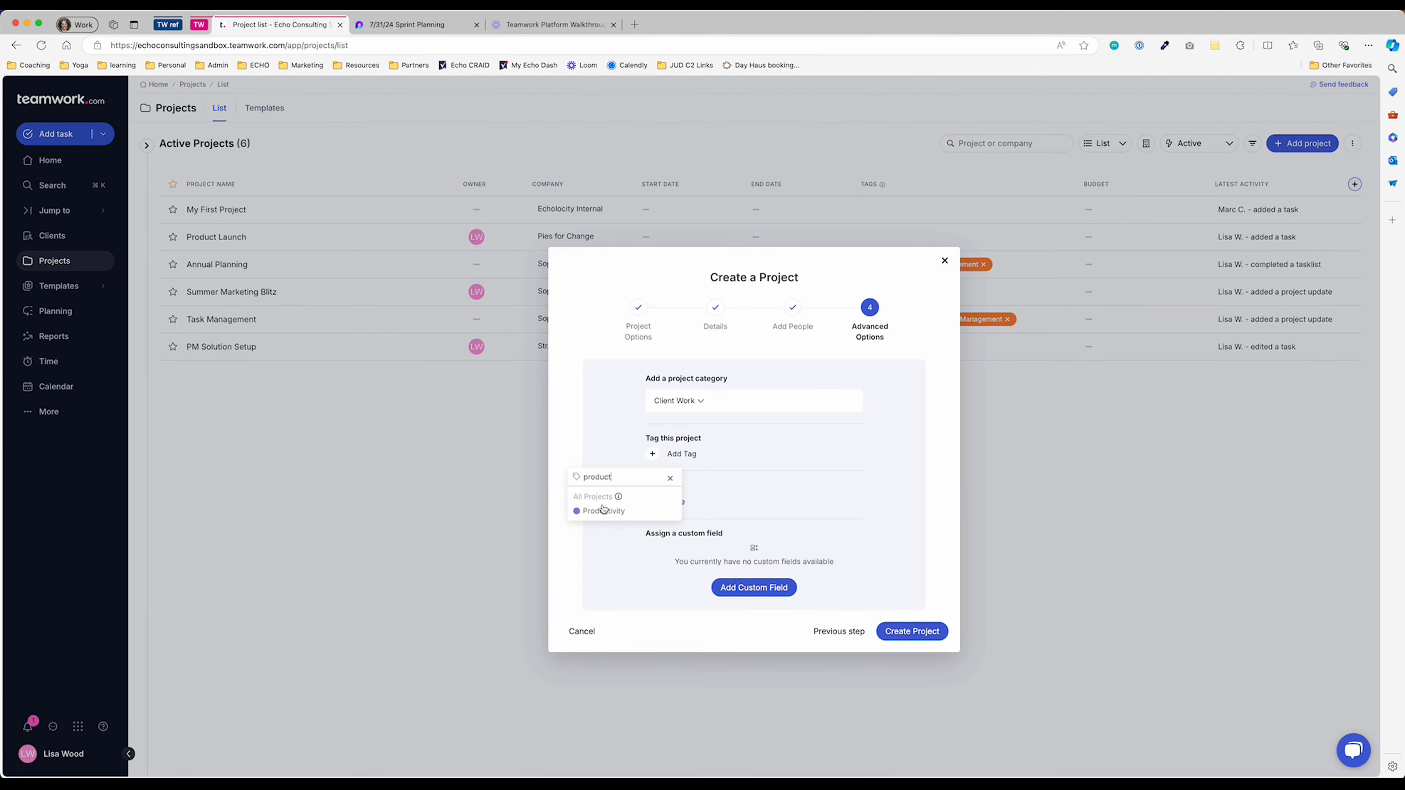
mouse_move(618, 498)
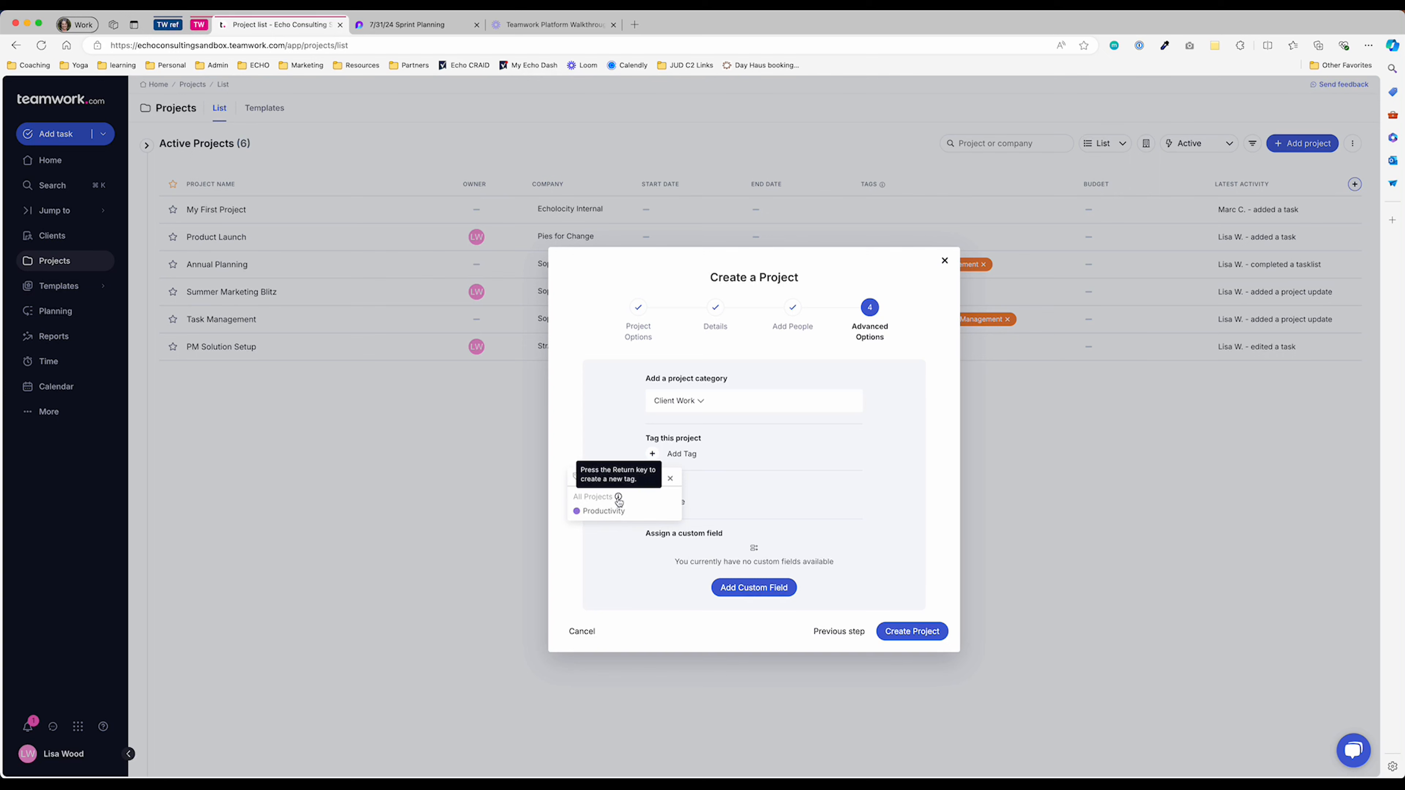
text(product)
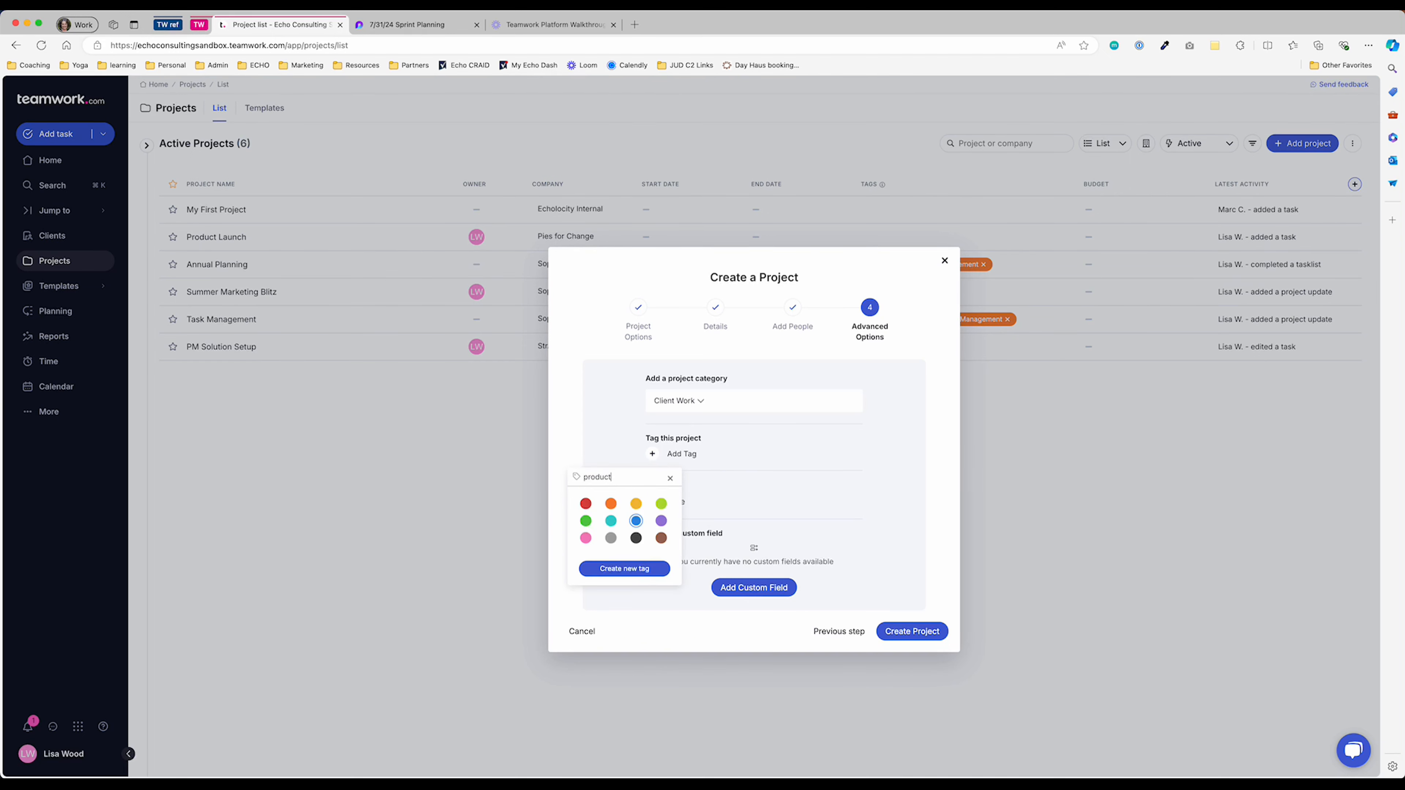
click(662, 520)
click(625, 566)
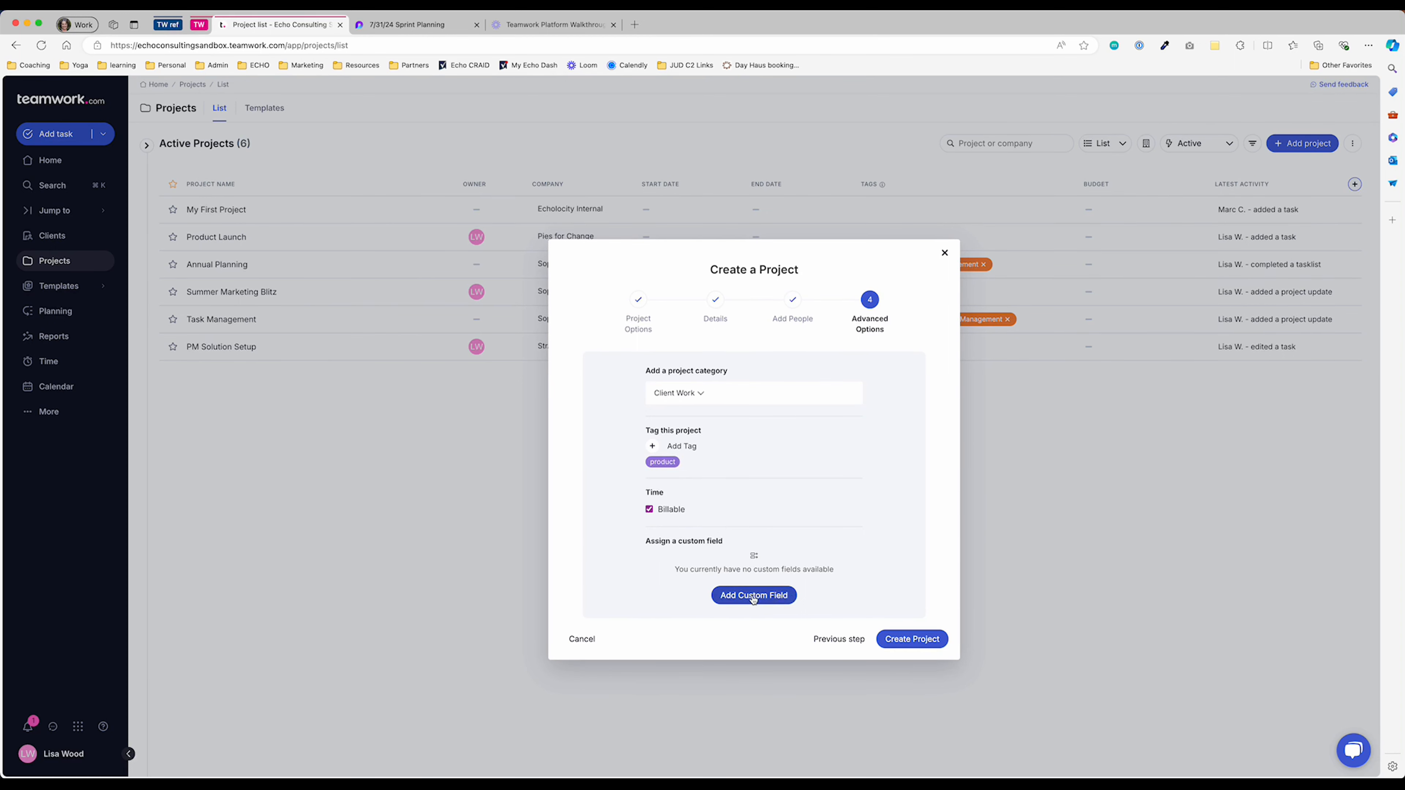
click(900, 640)
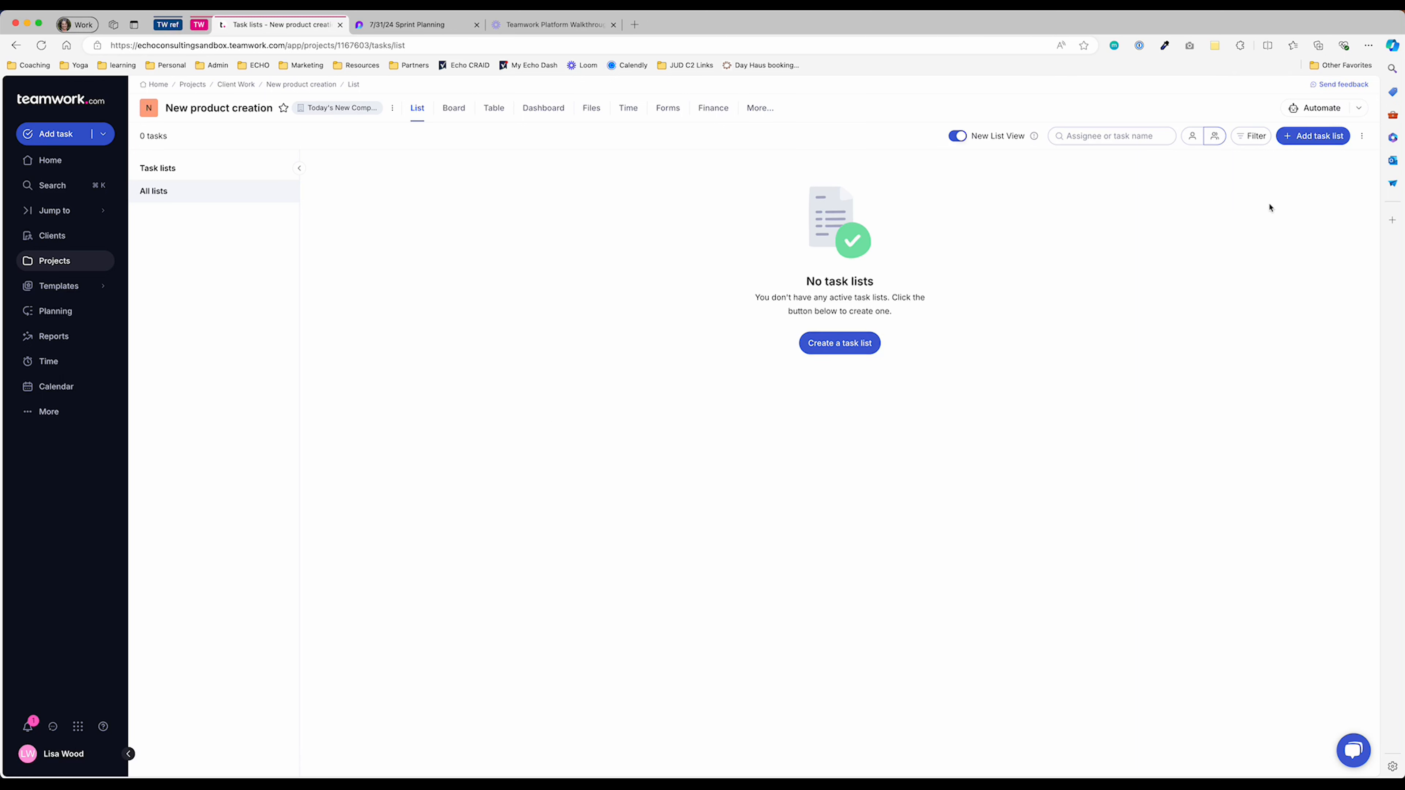
Start a task list named "Design" based on the New Product Project Template.
click(1306, 137)
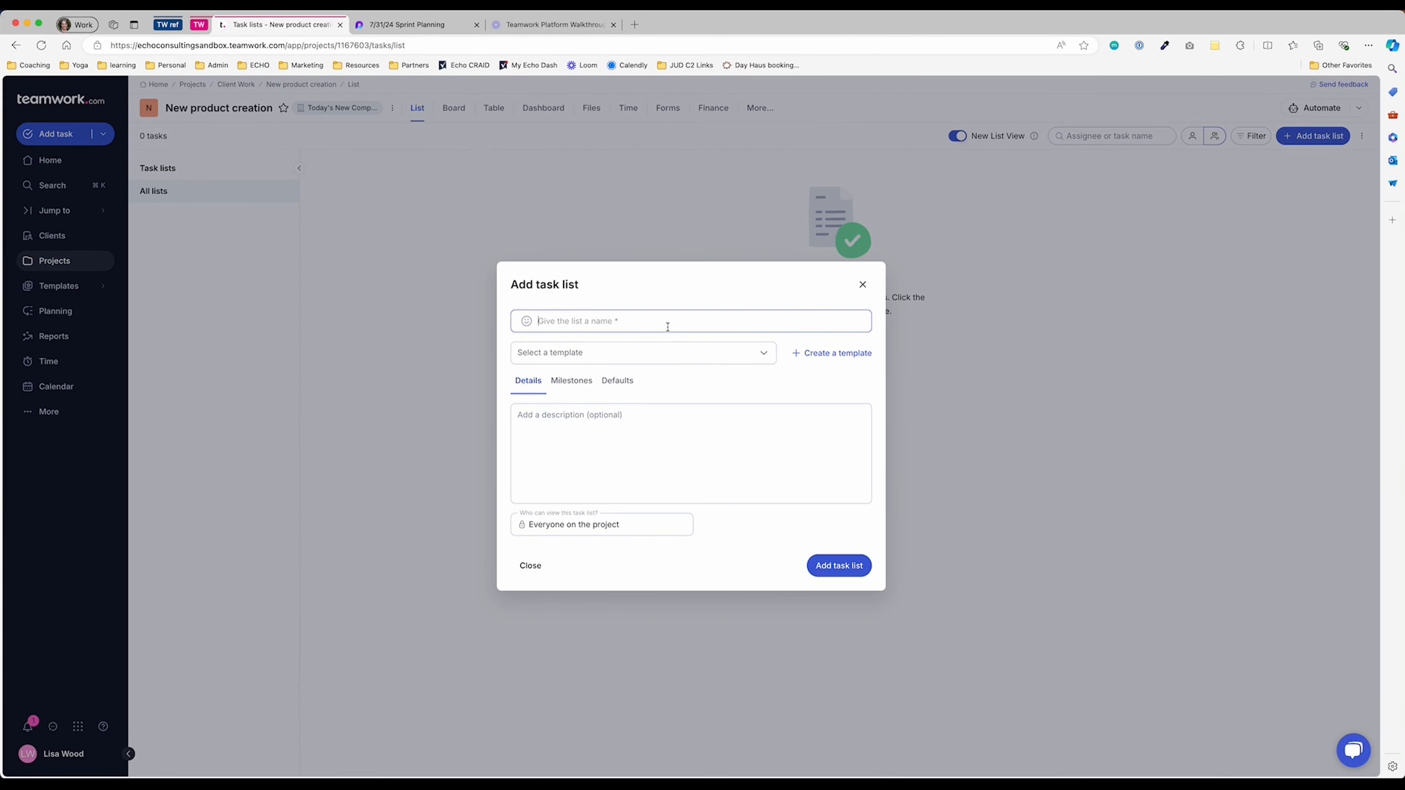
text(Prou)
key(BackSpace)
key(BackSpace)
key(BackSpace)
key(BackSpace)
key(BackSpace)
text(Desng)
key(BackSpace)
key(BackSpace)
text(ign)
click(745, 354)
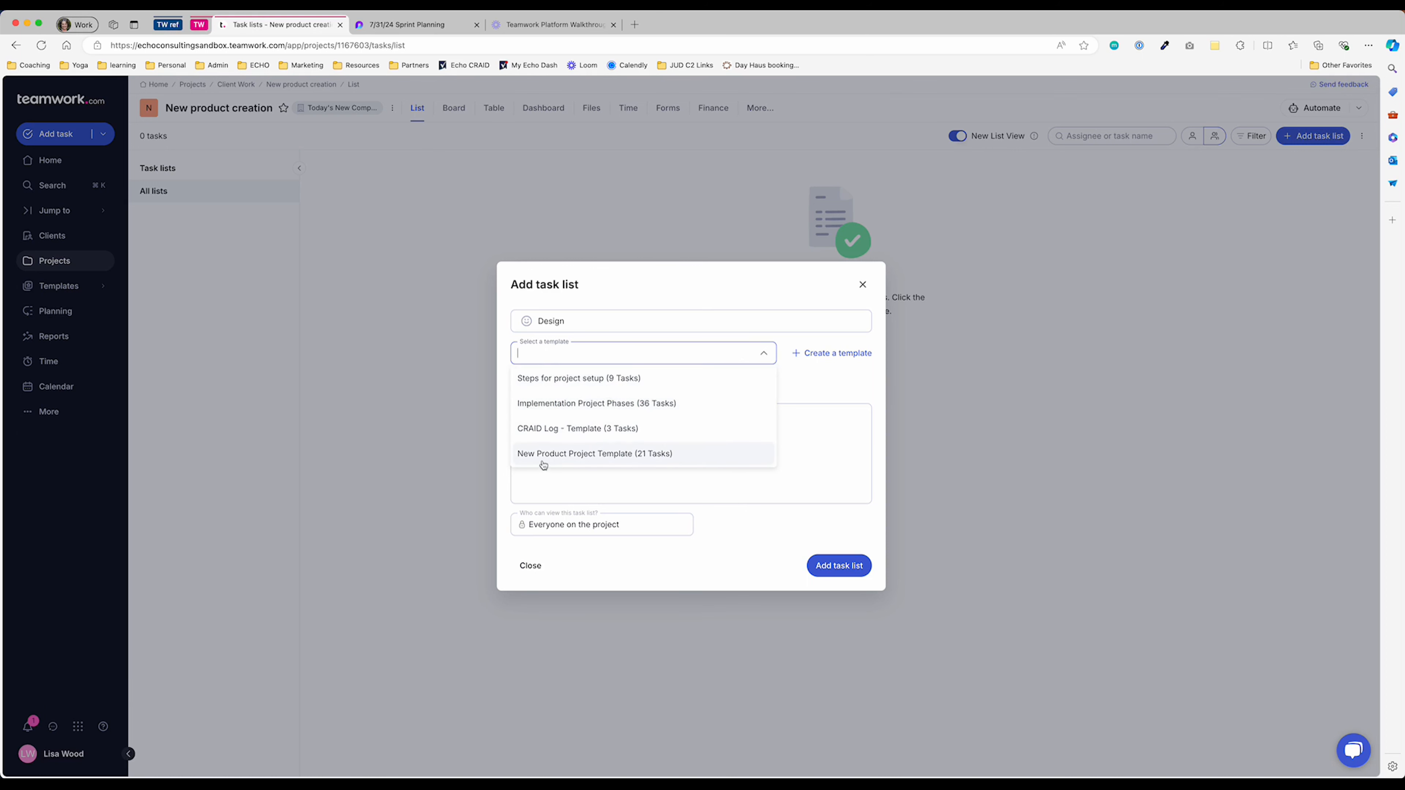
click(592, 454)
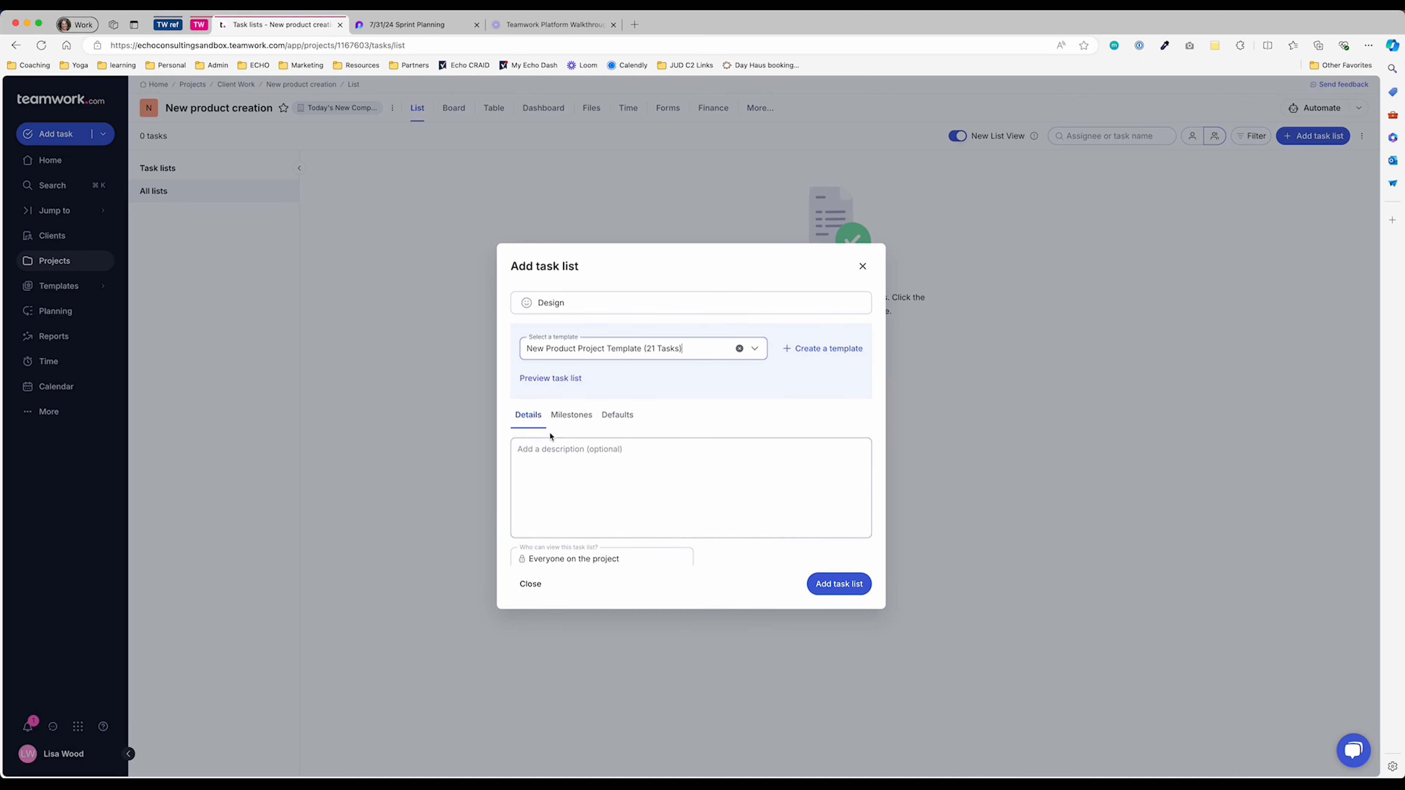
Start the project's first milestone, naming it "Design Complete" with a due date of 09/27/2024.
click(562, 422)
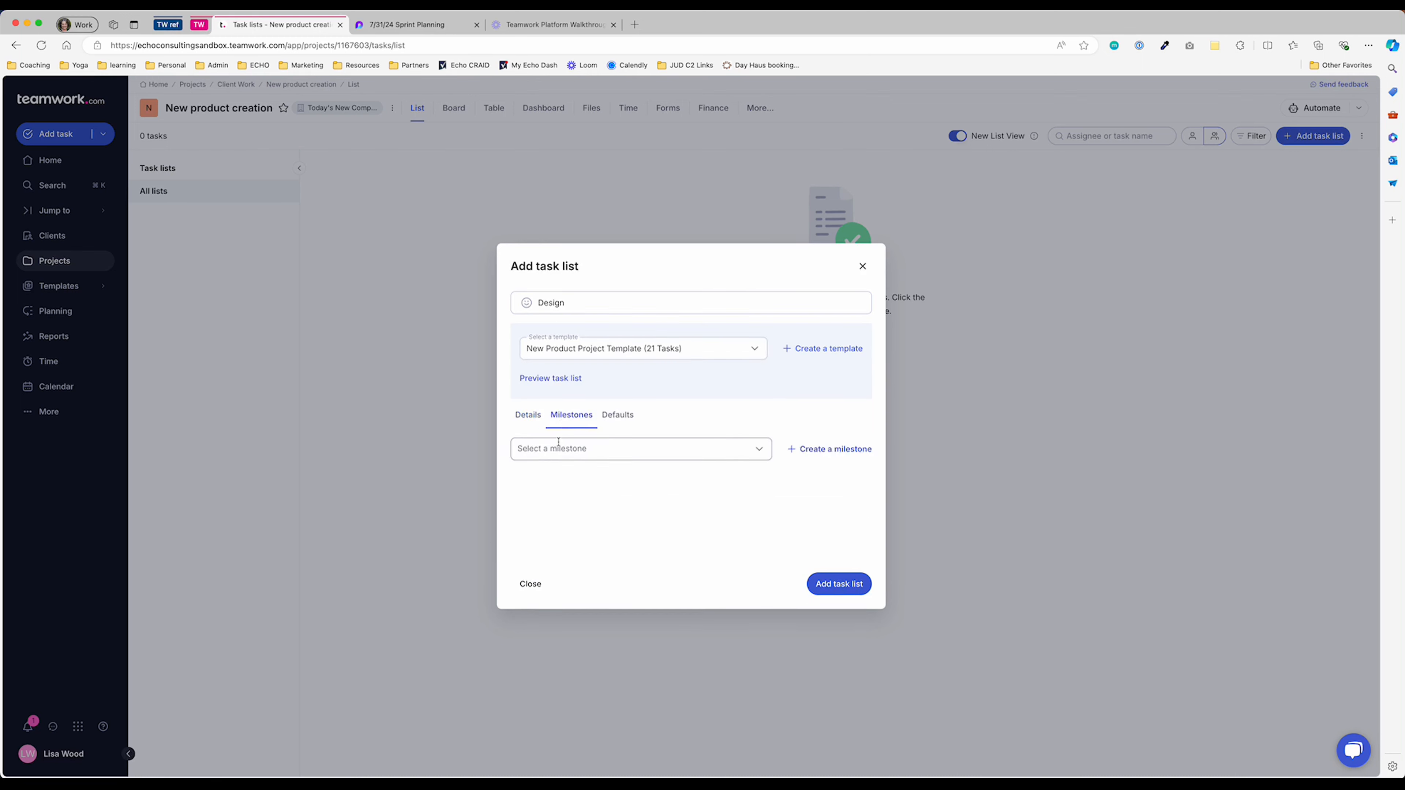
click(759, 452)
click(856, 530)
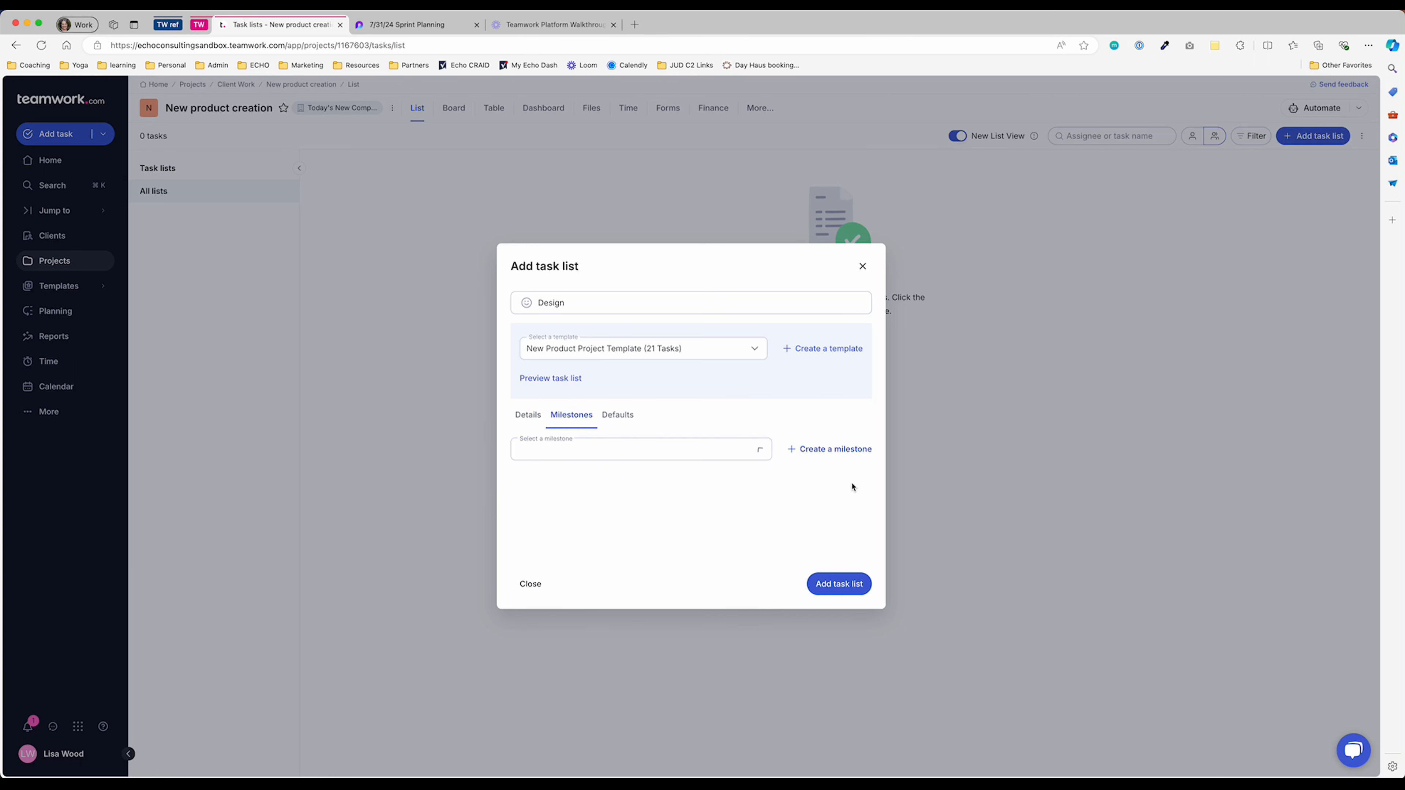
click(832, 449)
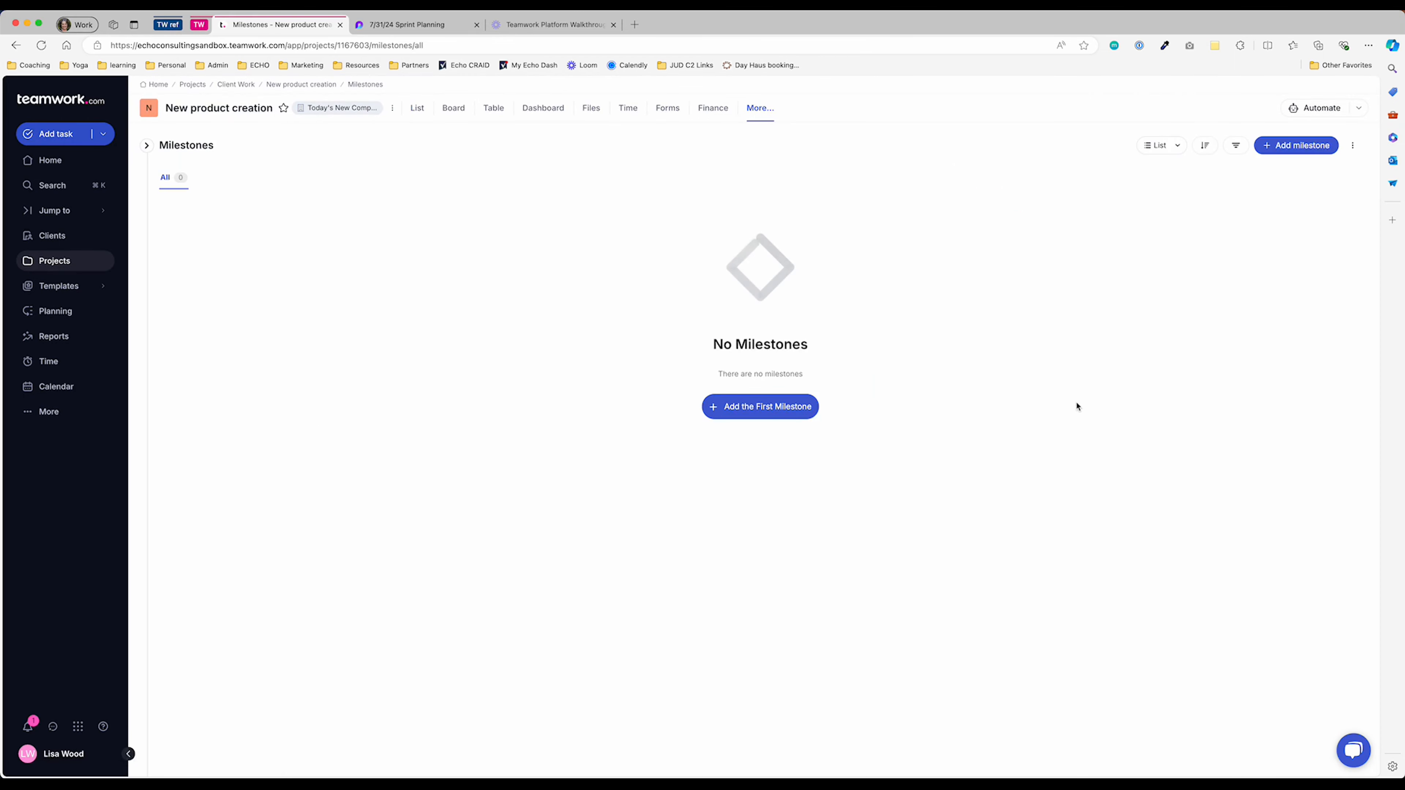
click(749, 412)
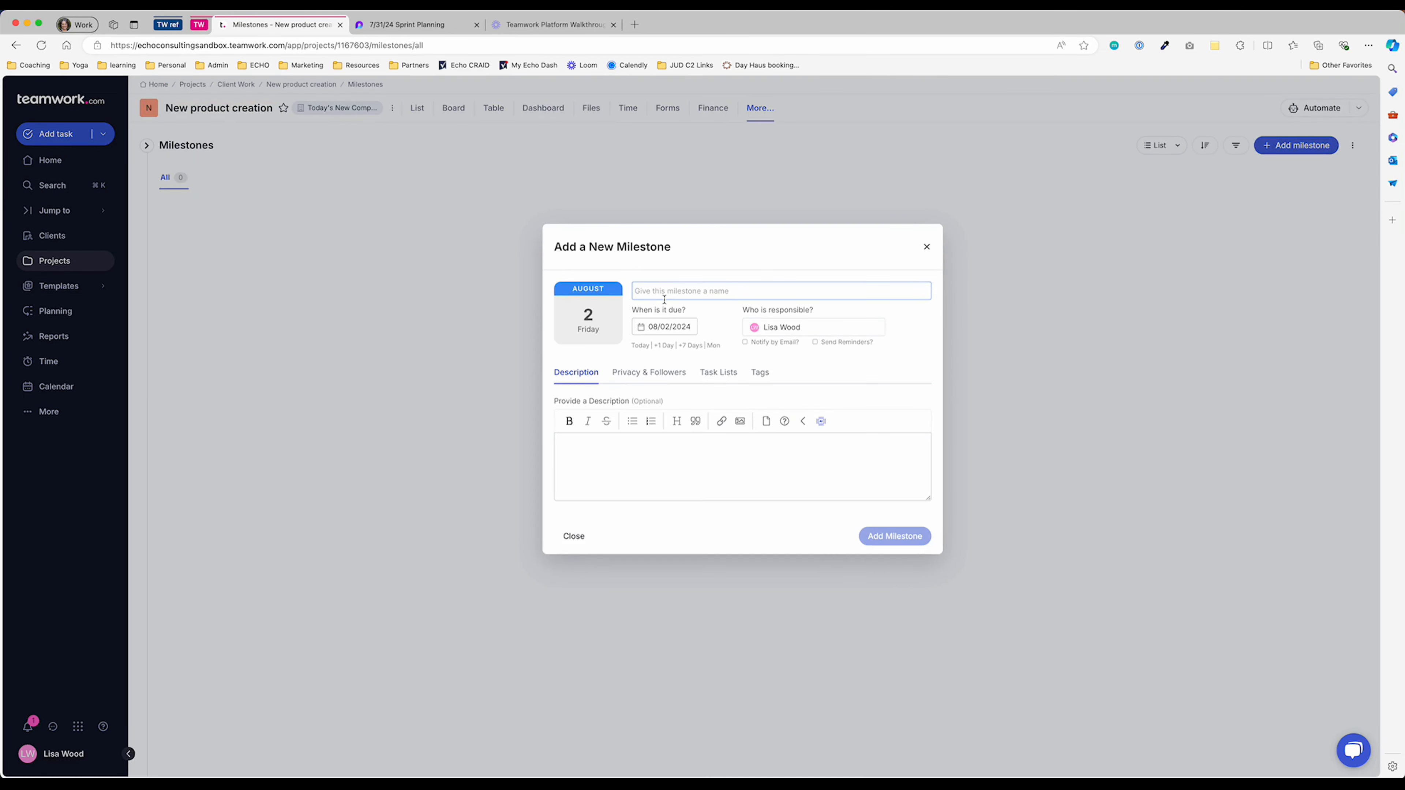
text(Design)
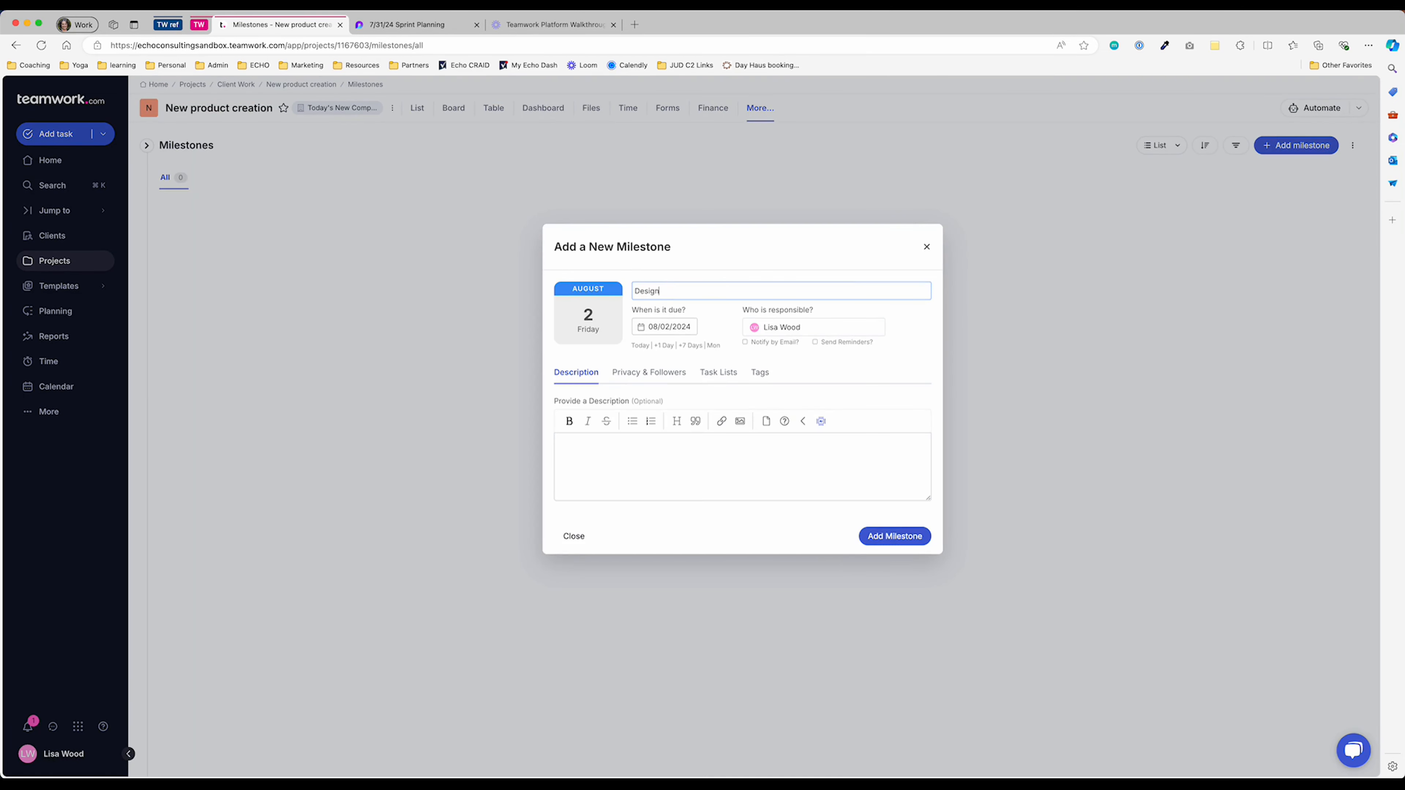
text( Complete)
click(678, 330)
click(727, 355)
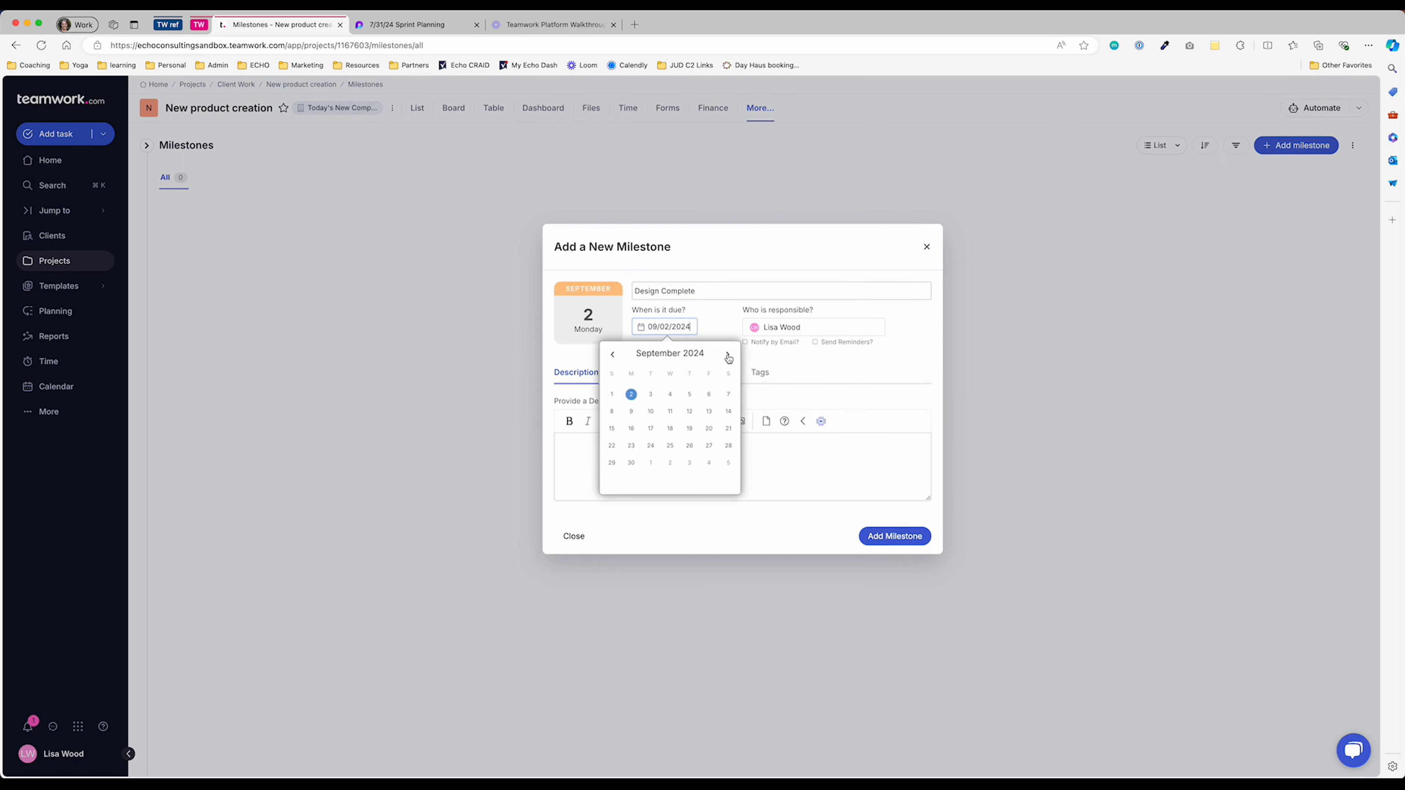
click(708, 446)
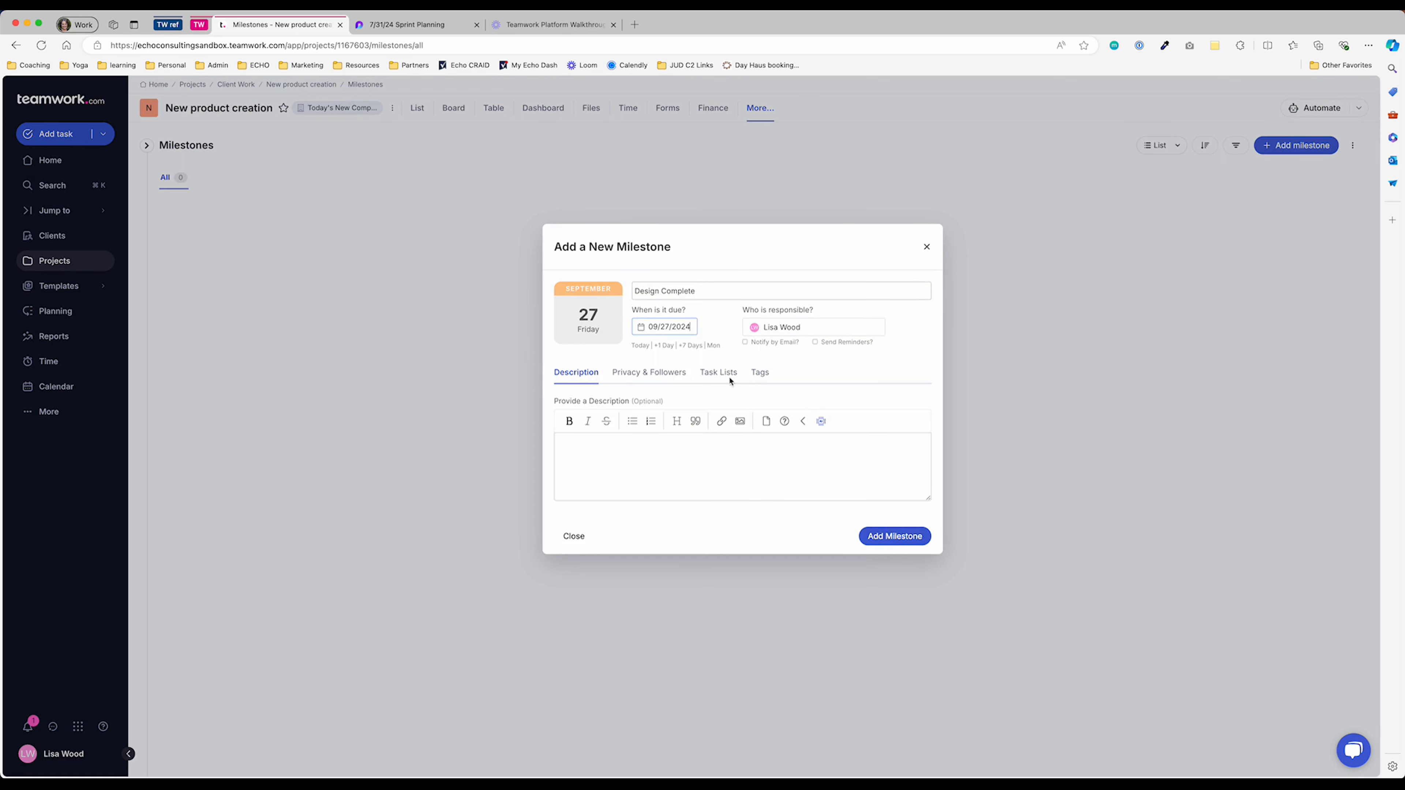
Check the task lists available to attach to the "Design Complete" milestone and add the milestone without attaching one.
click(715, 373)
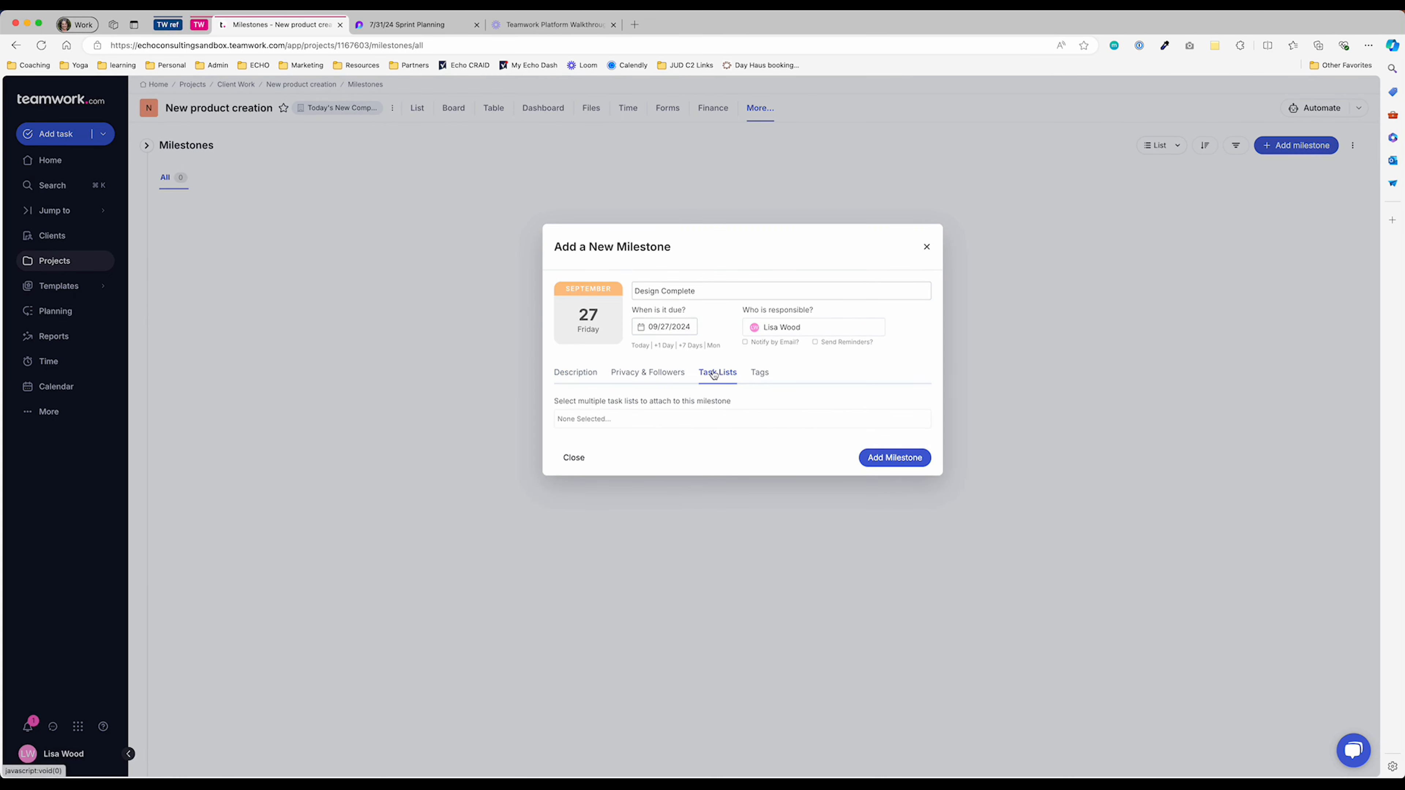
click(755, 420)
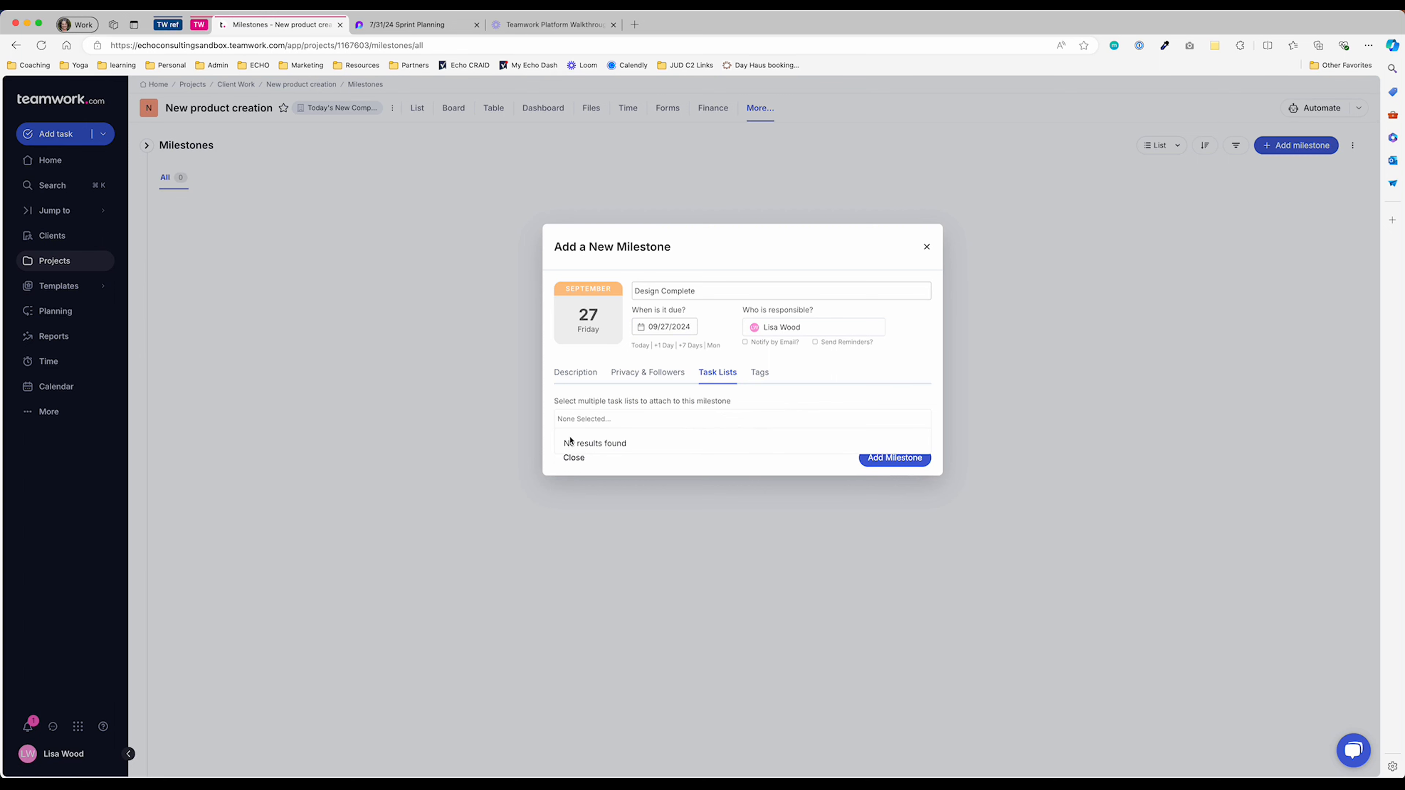
click(808, 470)
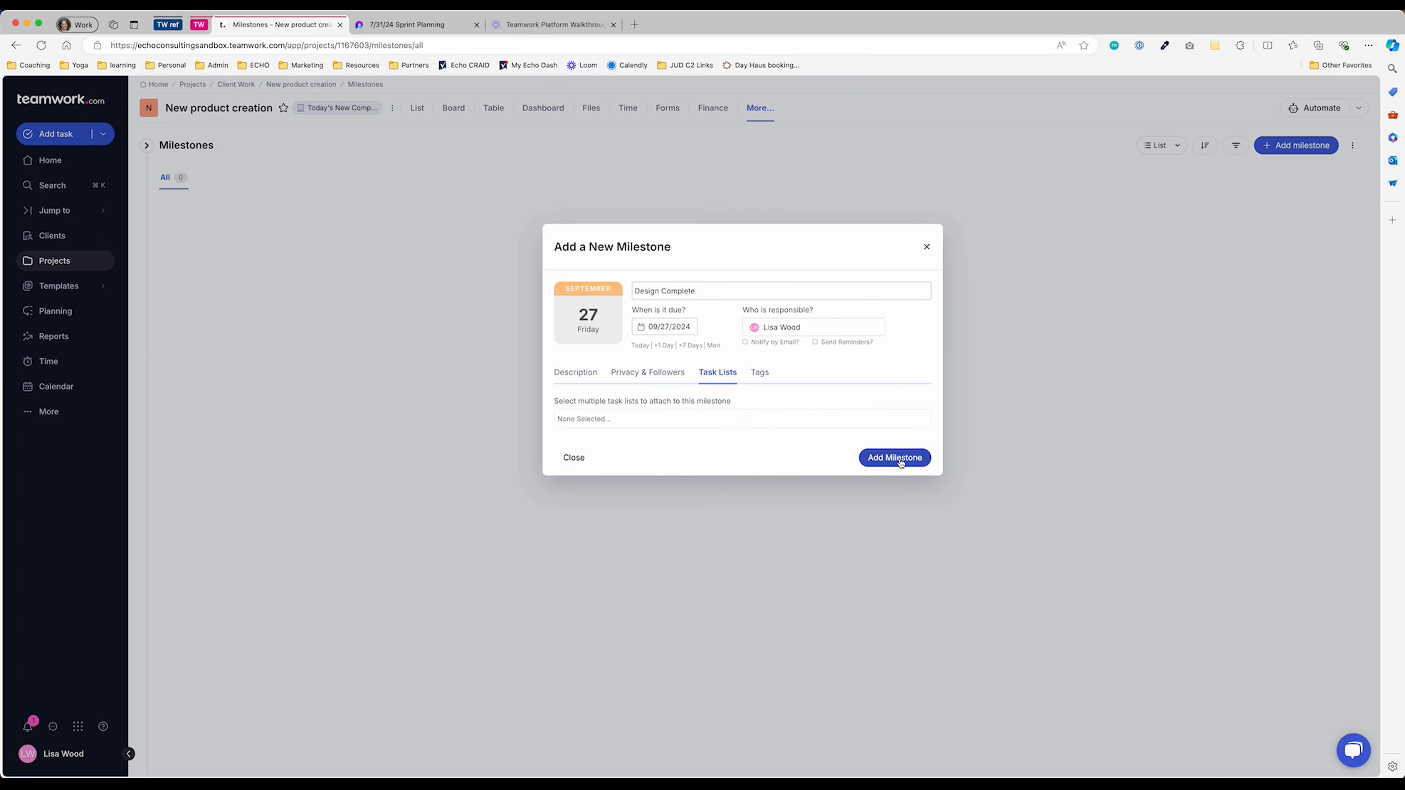
click(896, 458)
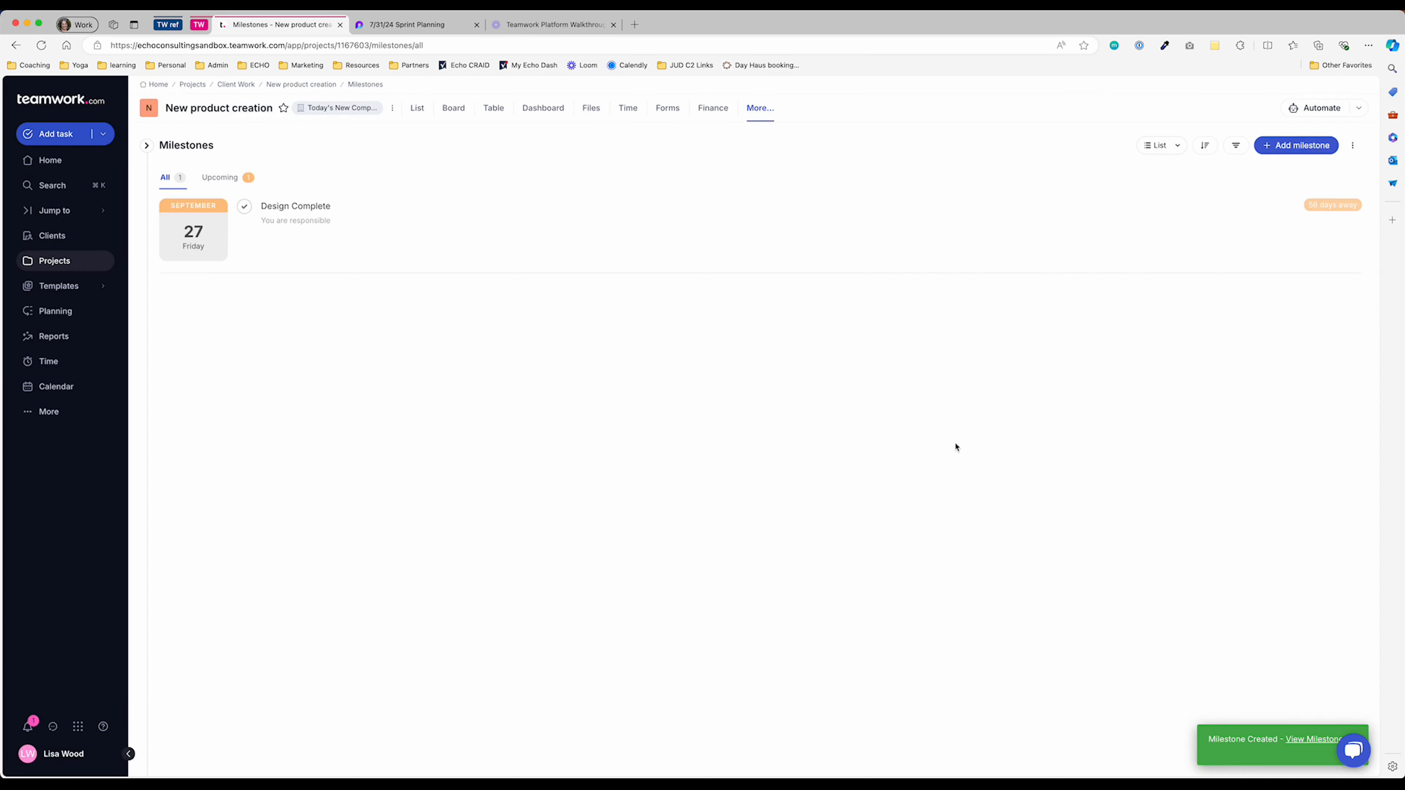
Start a new task list named "Task list" based on the New Product Project Template.
click(425, 115)
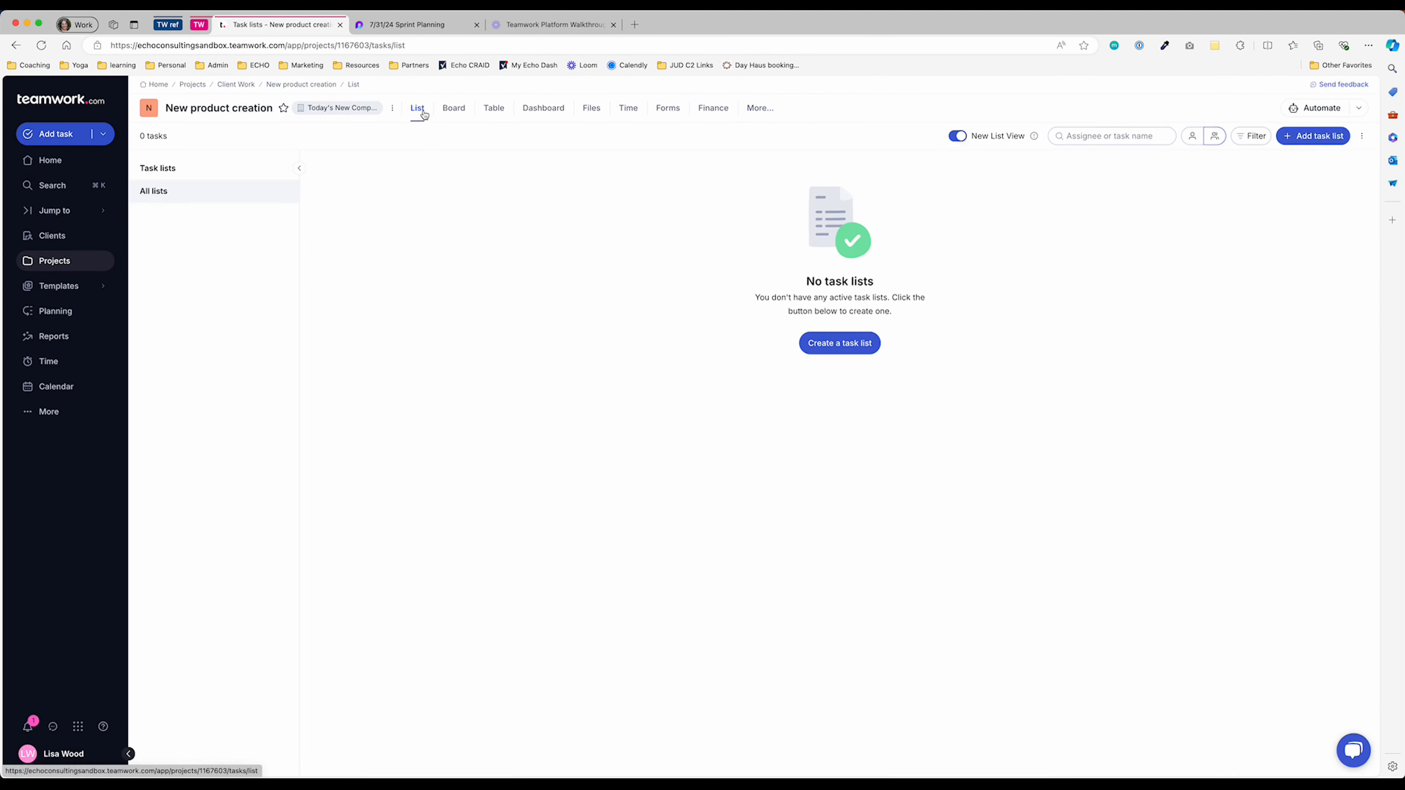
click(1301, 137)
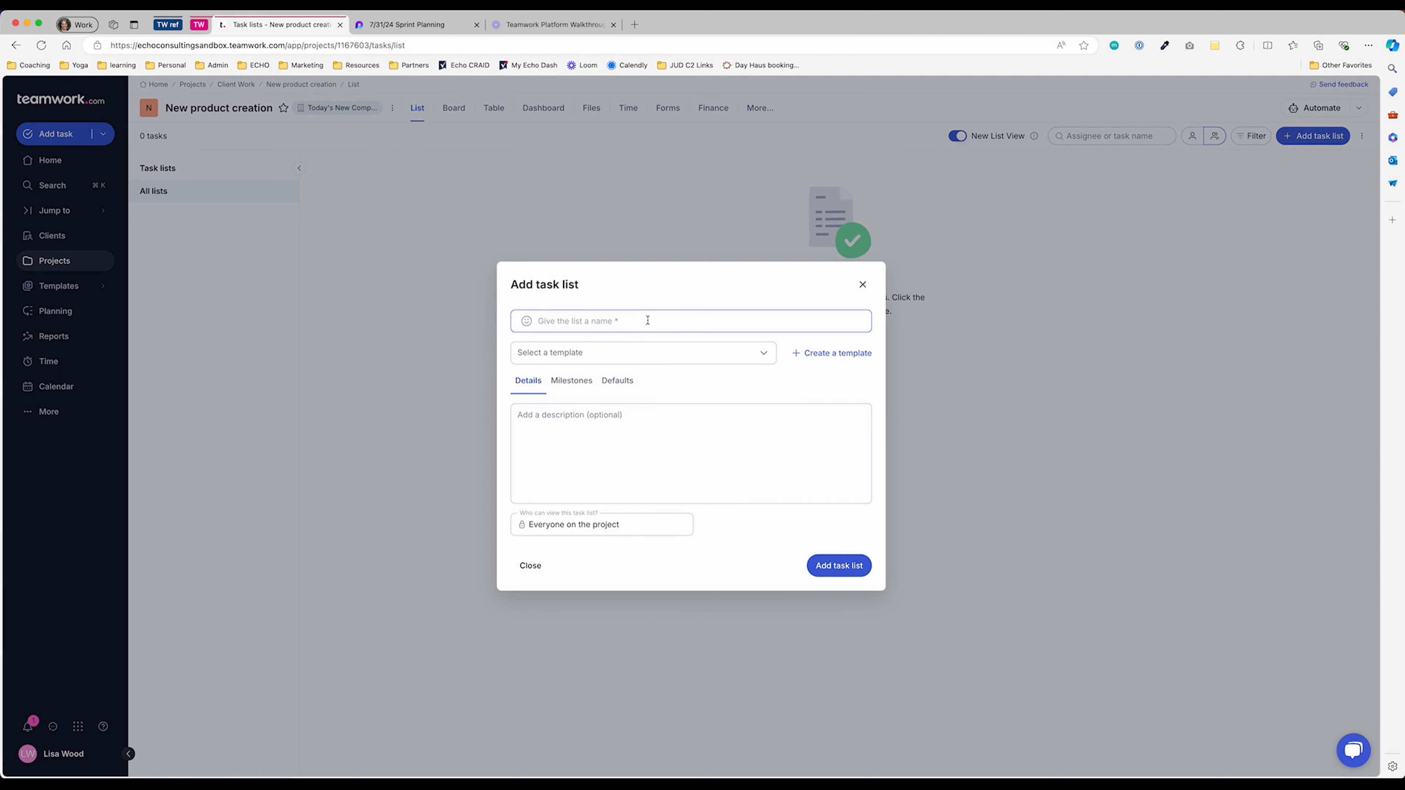
text(Task list)
click(661, 357)
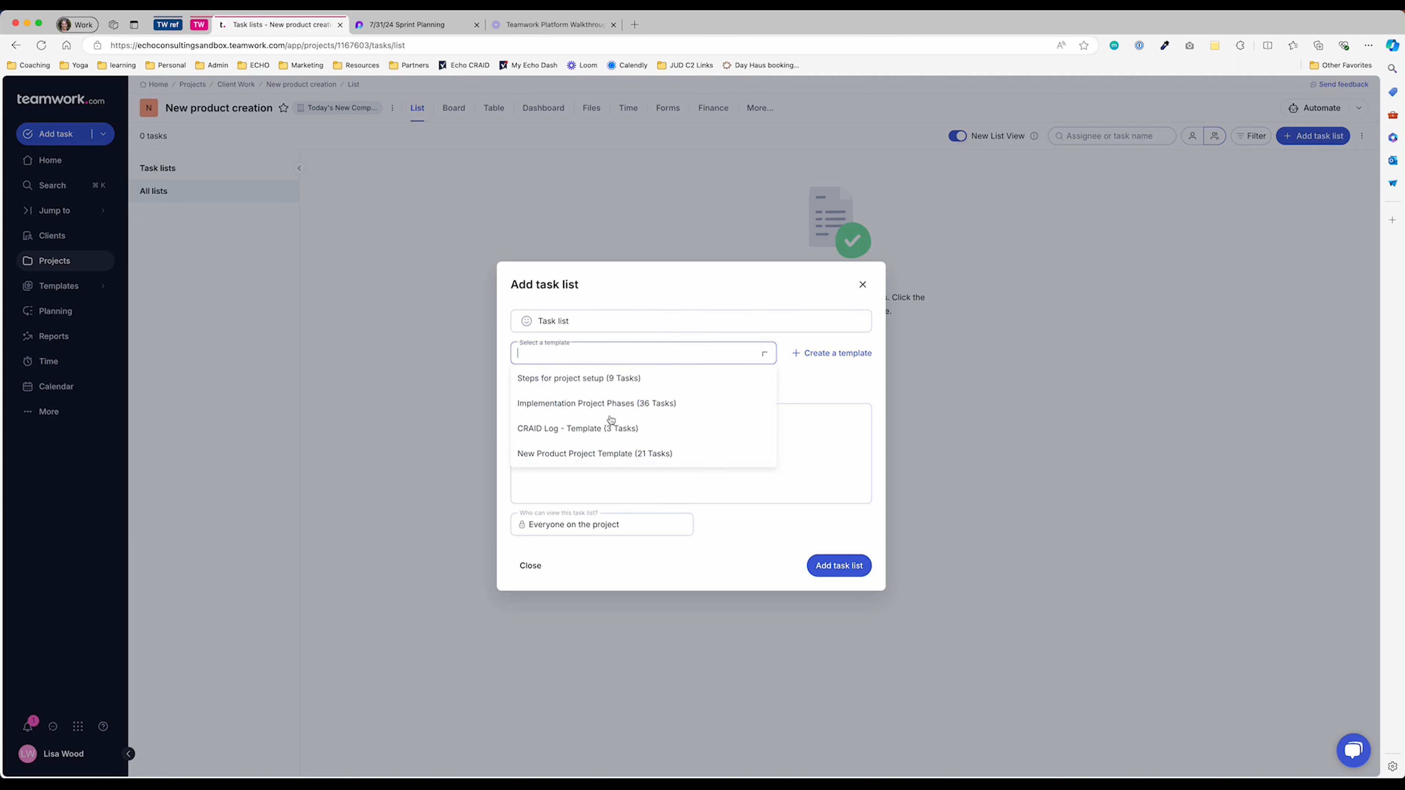
click(588, 452)
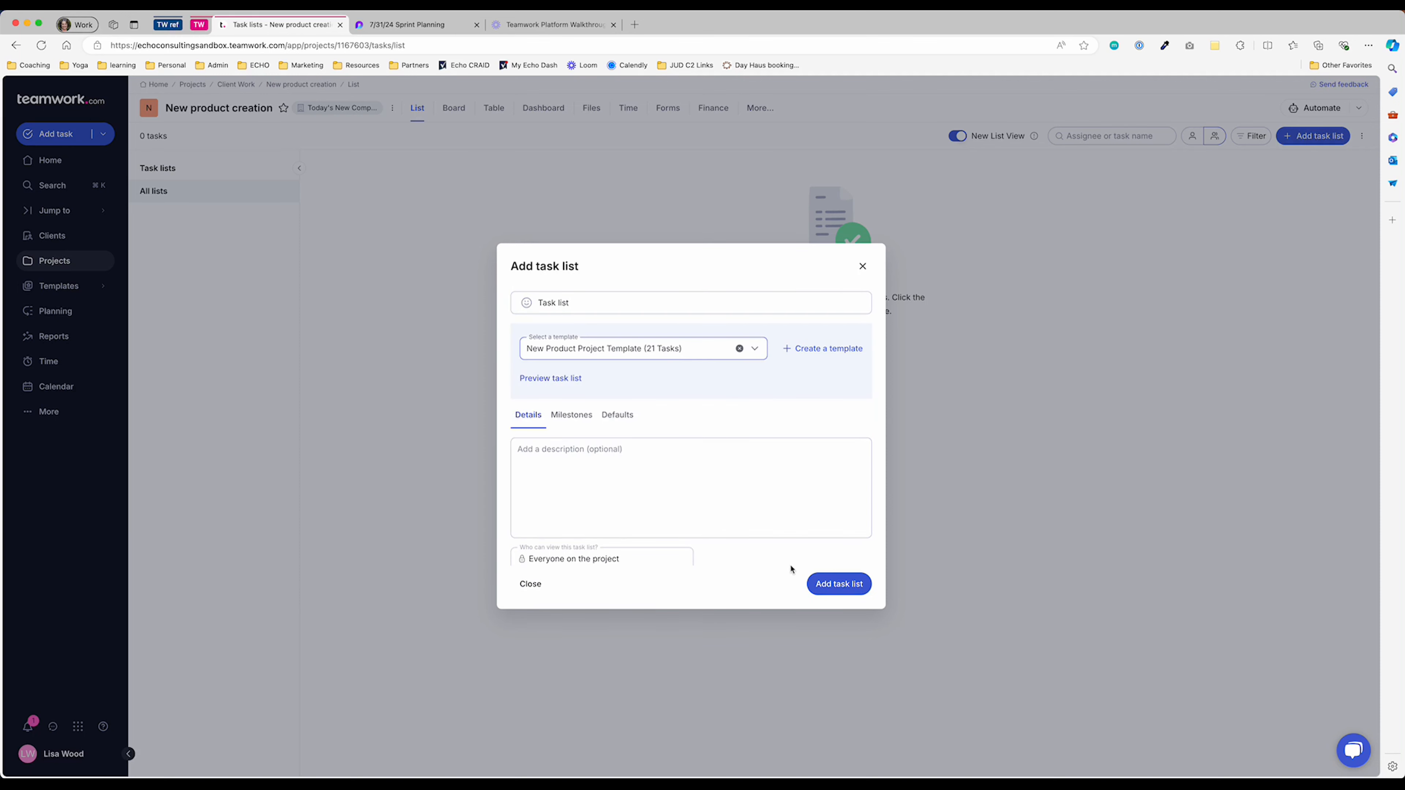
Restrict who can view the task list to the individual Echolocity Internal member and add the list to the project.
click(592, 559)
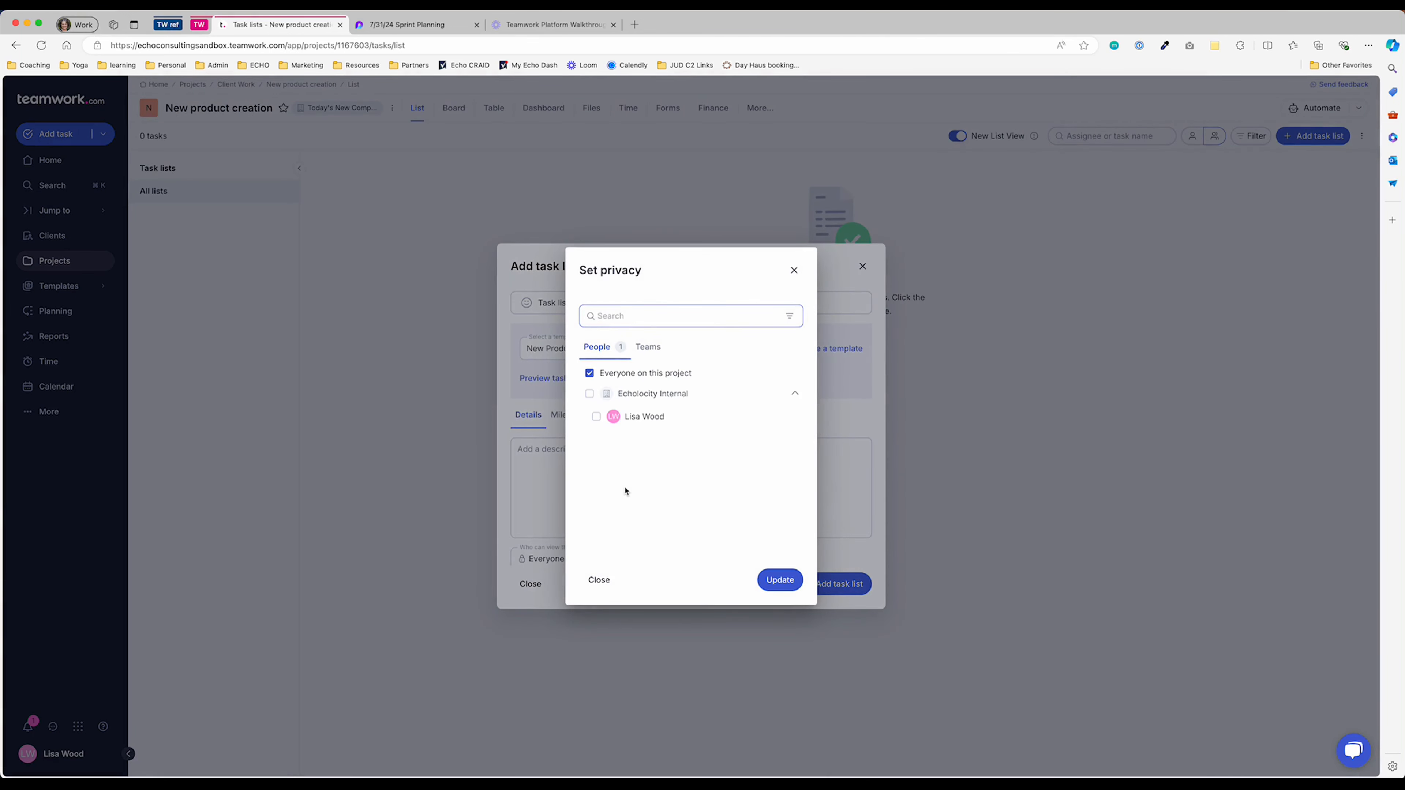
click(596, 416)
click(771, 581)
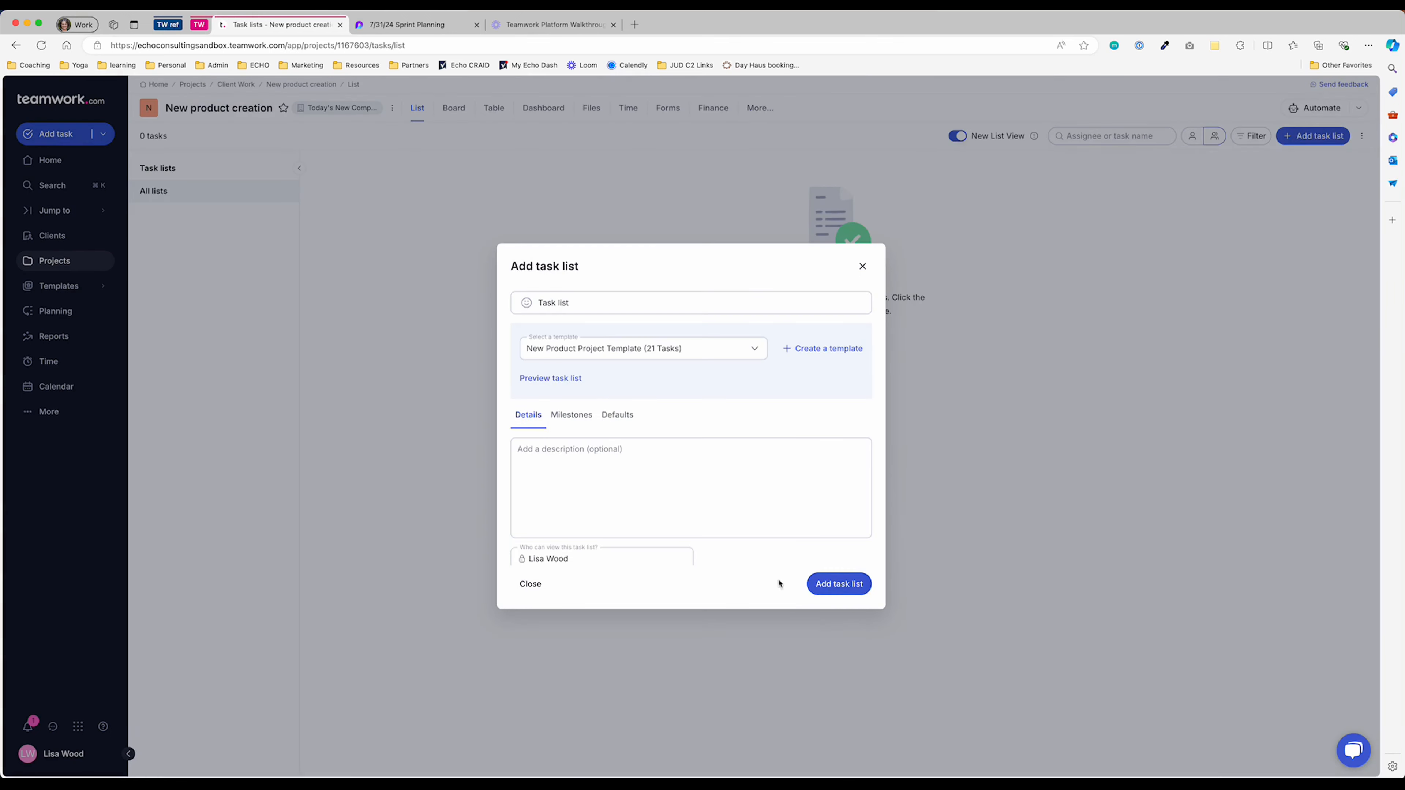
click(839, 584)
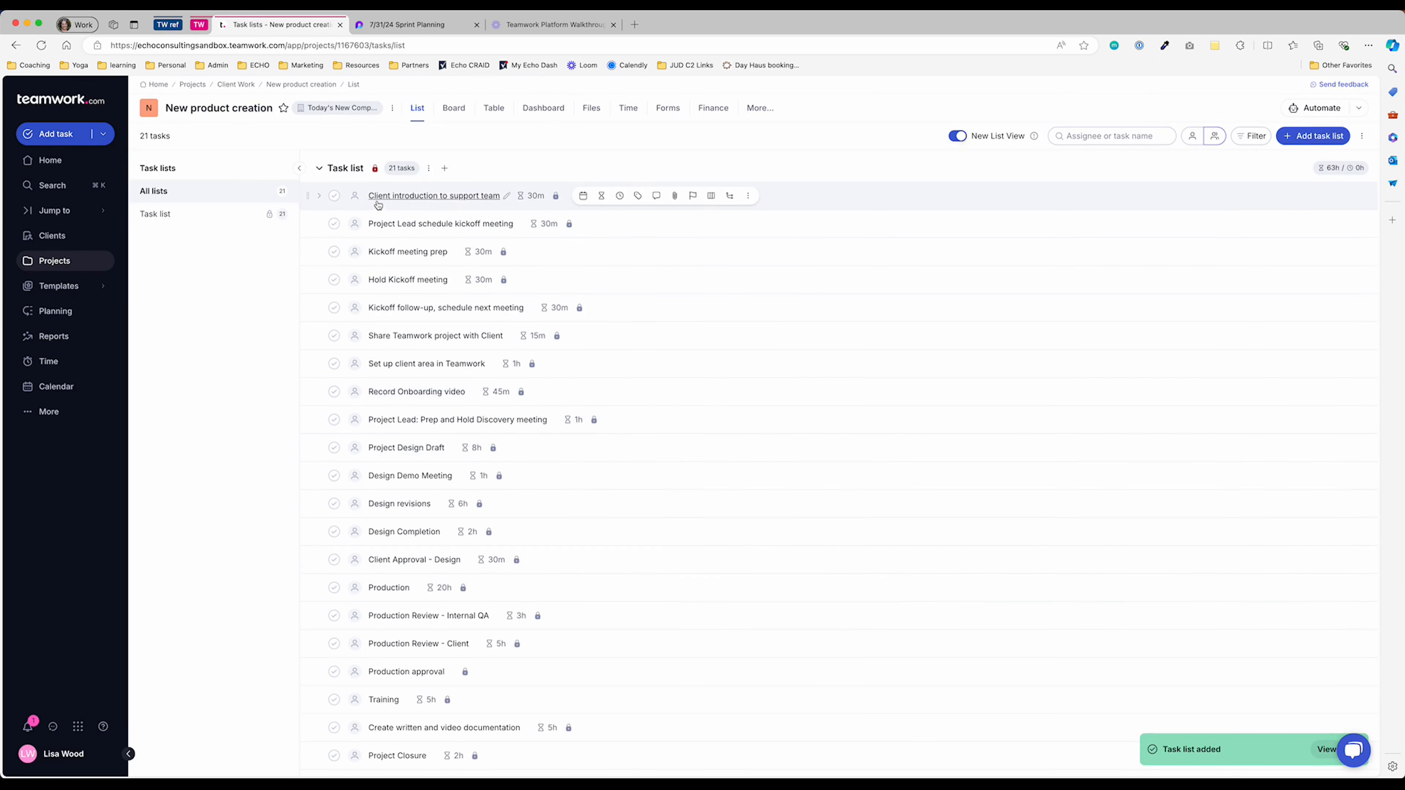
Review the template's tasks and their estimated times in the new task list.
scroll(385, 457, down, 1)
scroll(384, 457, down, 3)
scroll(385, 457, up, 5)
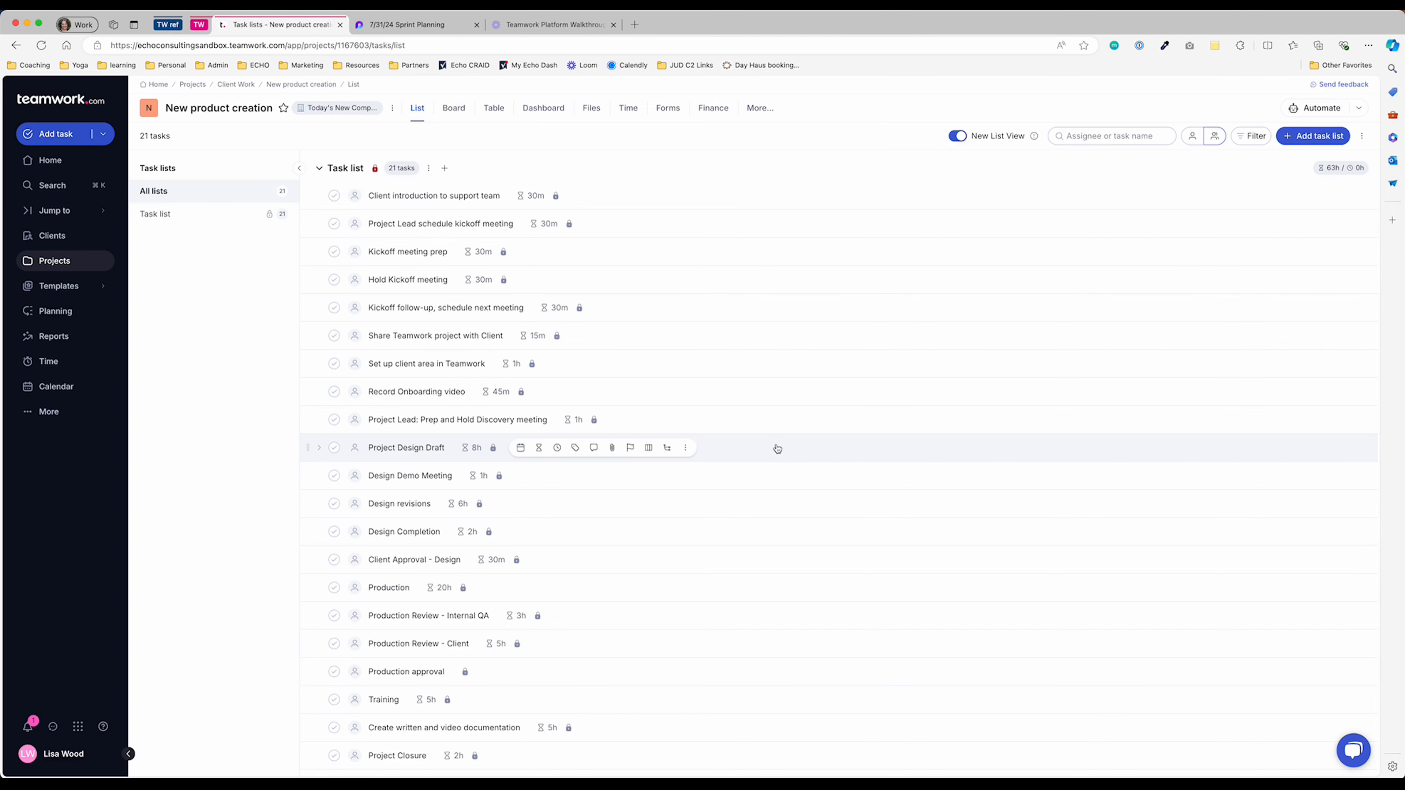
scroll(531, 393, down, 3)
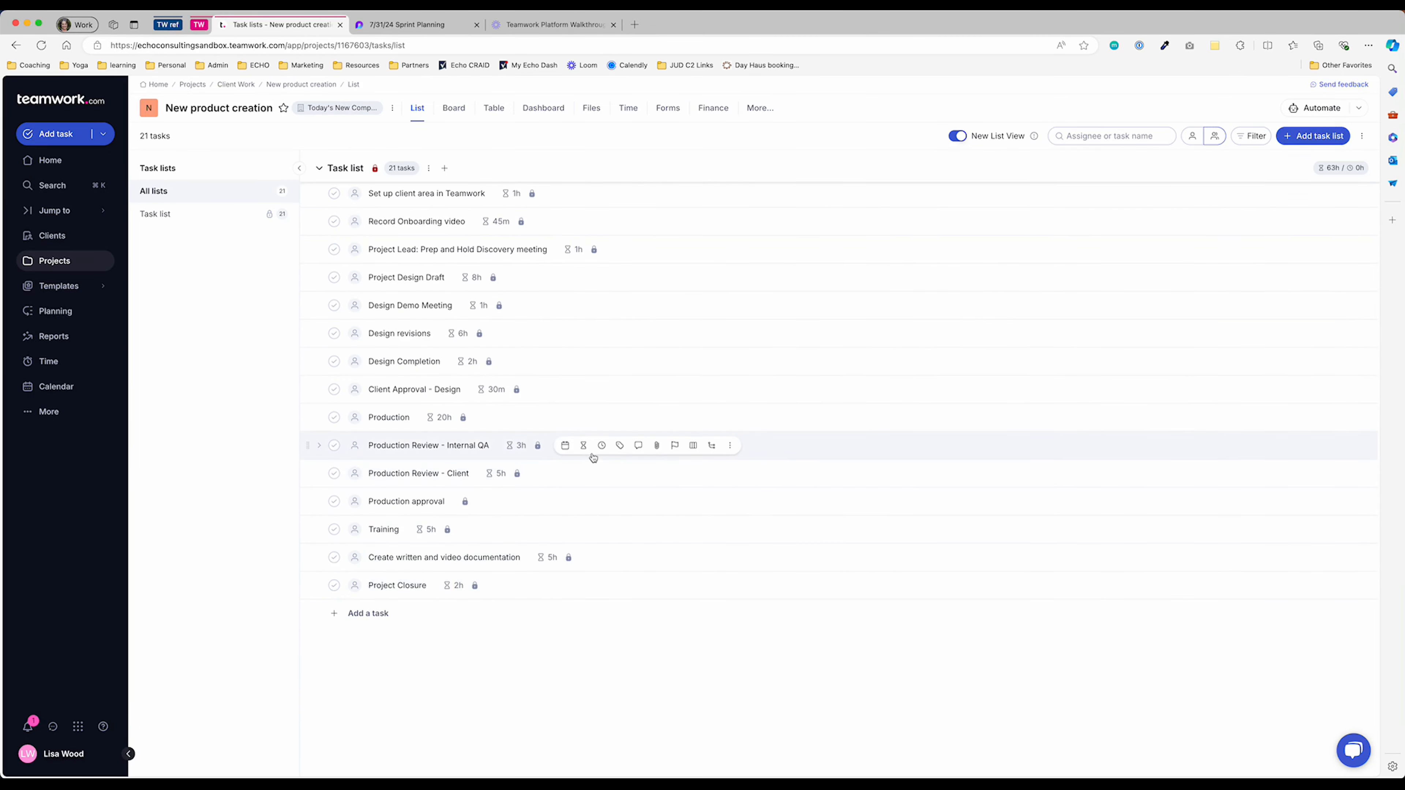
scroll(592, 452, up, 3)
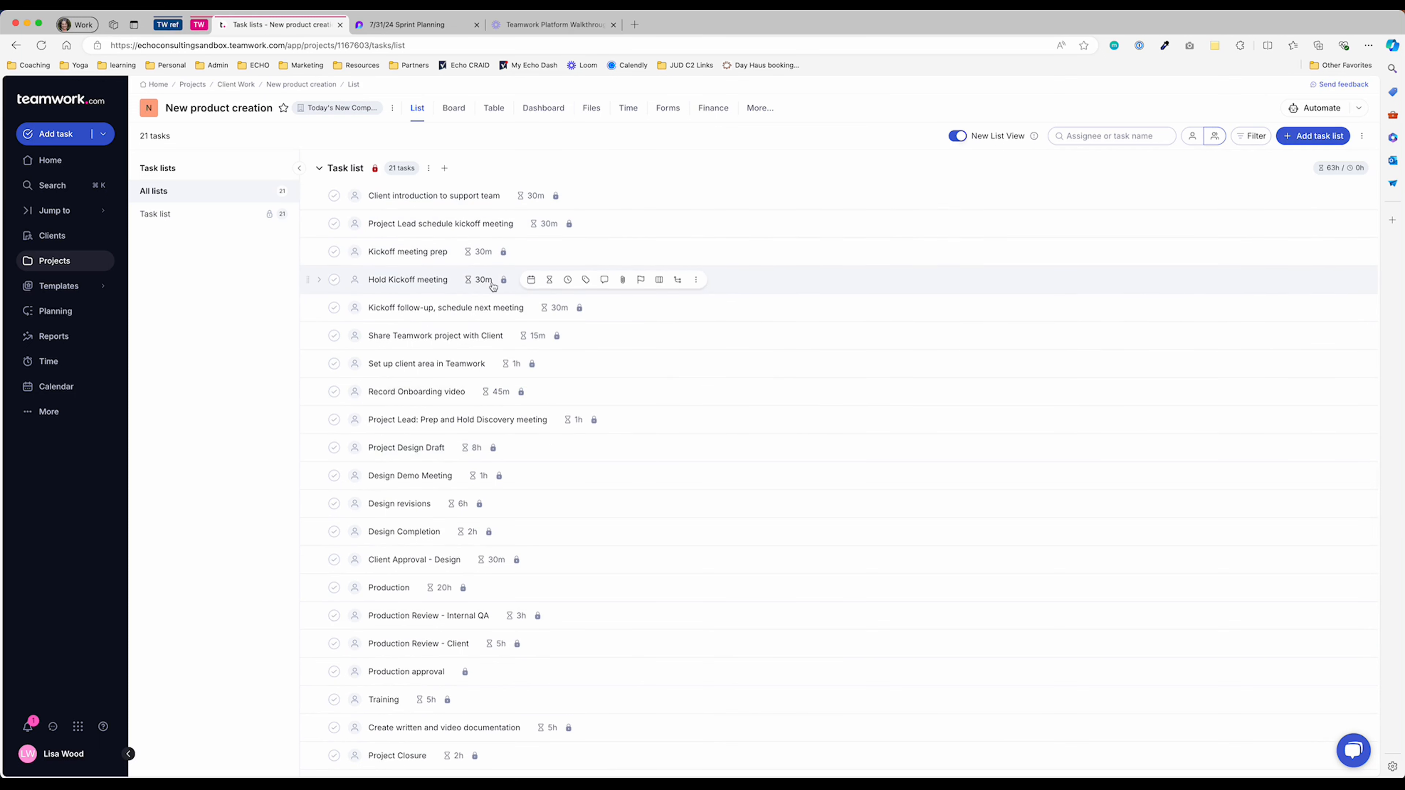
Set the estimated time of the "Production approval" task to 1h.
scroll(731, 396, down, 3)
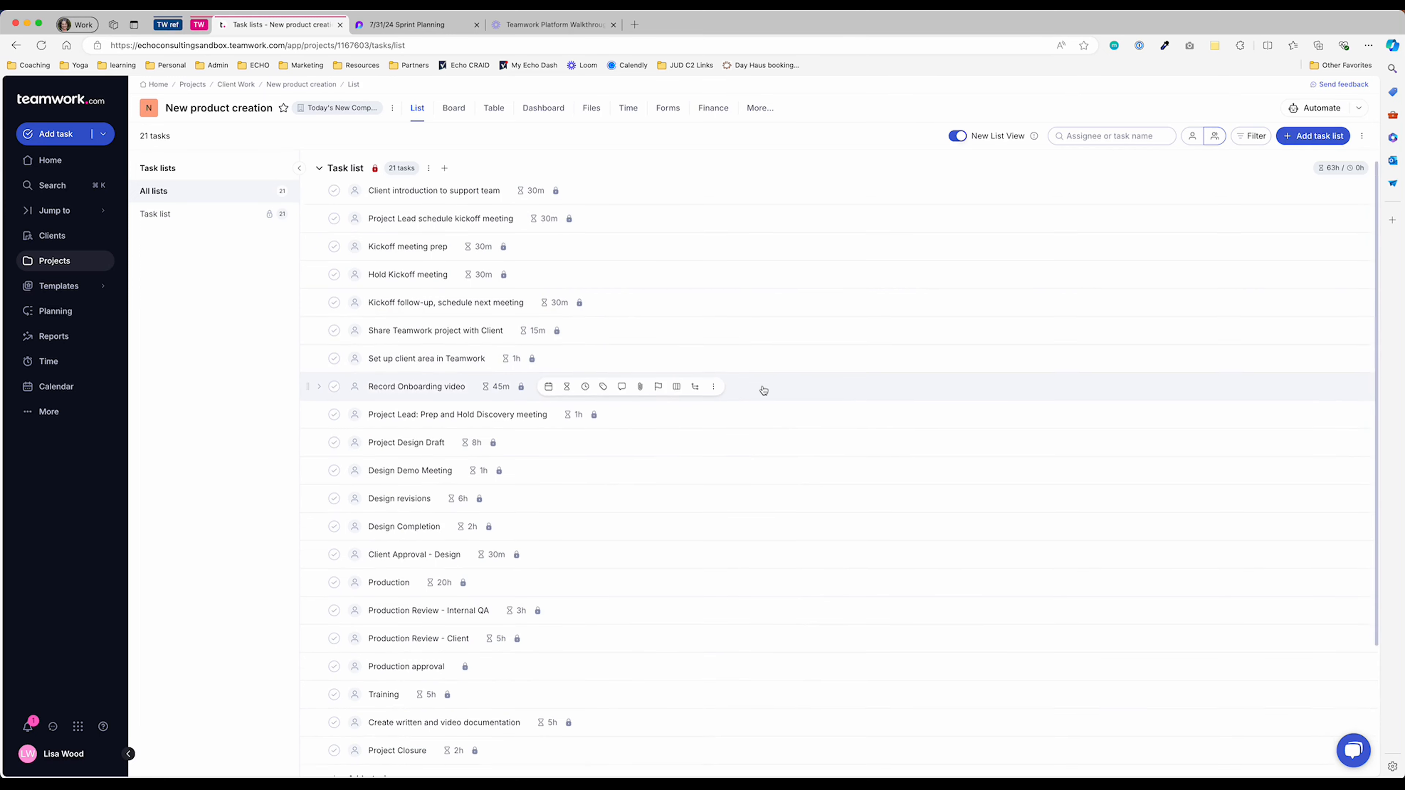
scroll(719, 382, down, 1)
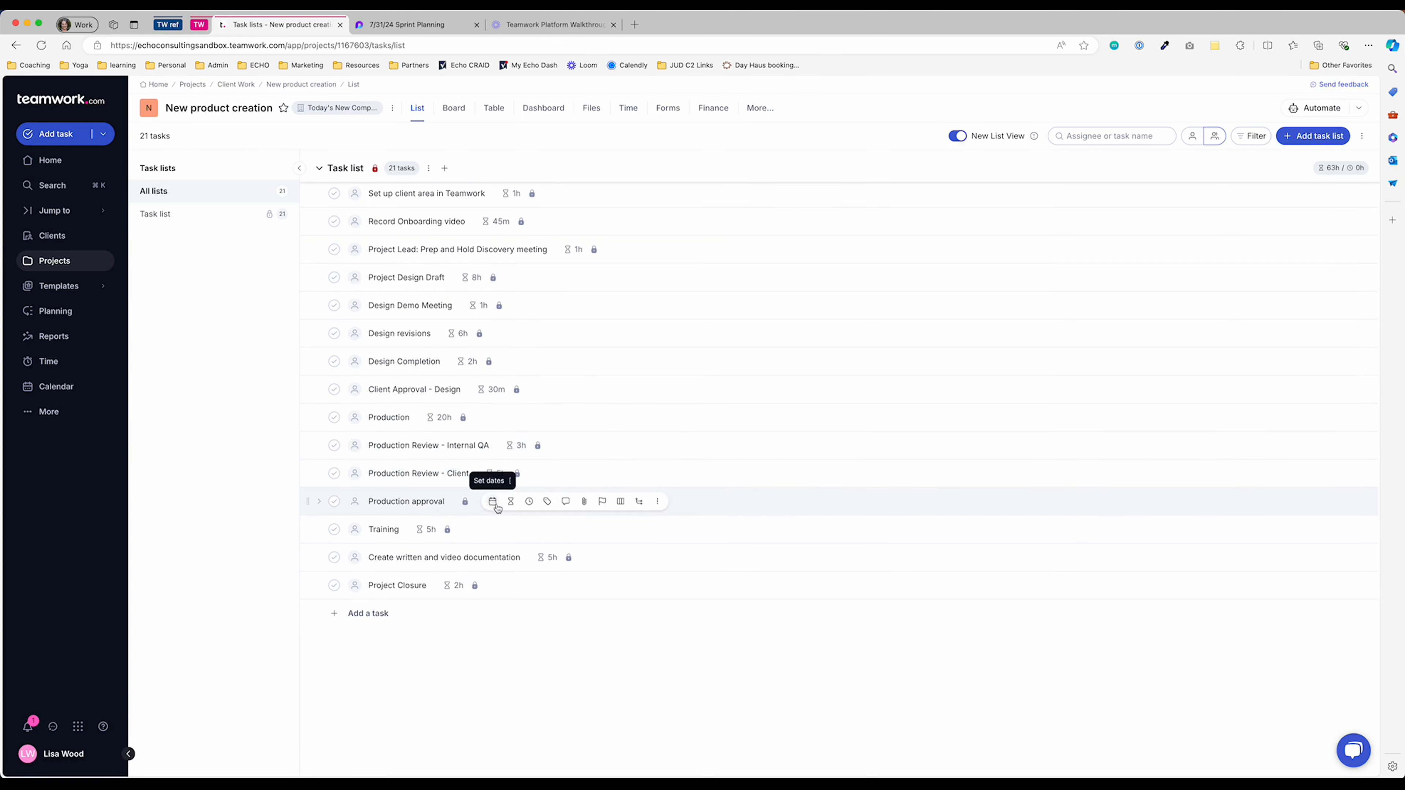
click(510, 502)
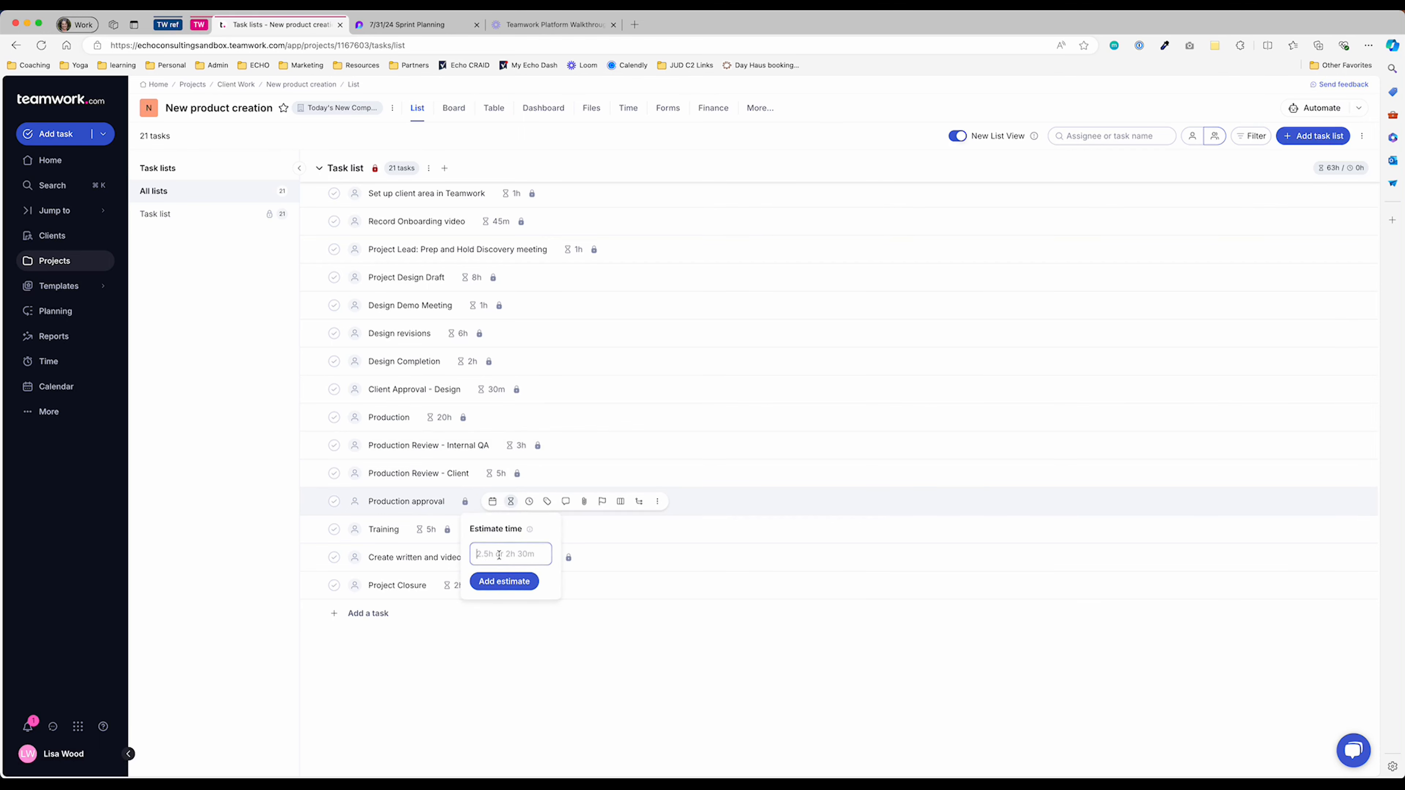
text(1h)
click(502, 581)
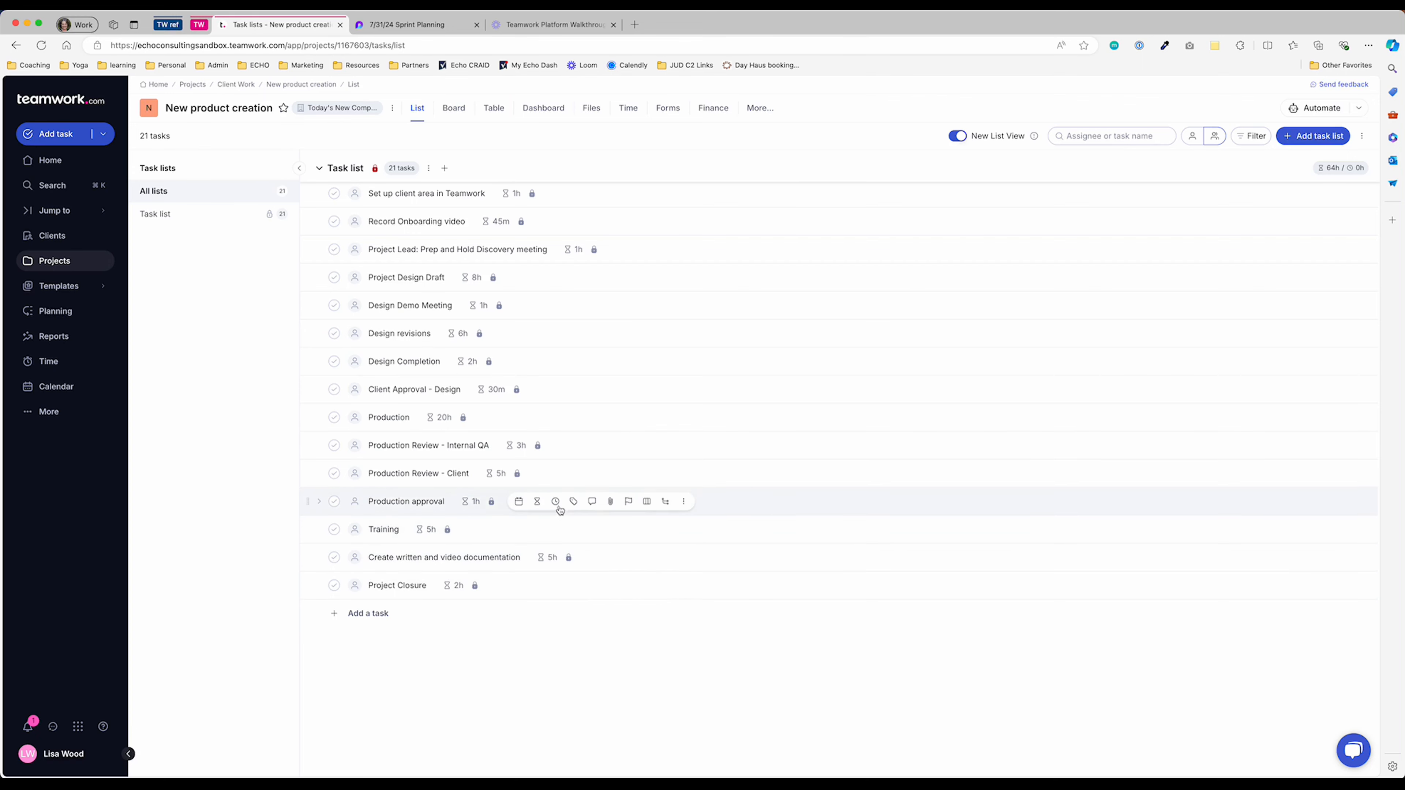
Expand the subtask area of the "Client introduction to support team" task to inspect it, and collapse it again.
scroll(520, 415, up, 3)
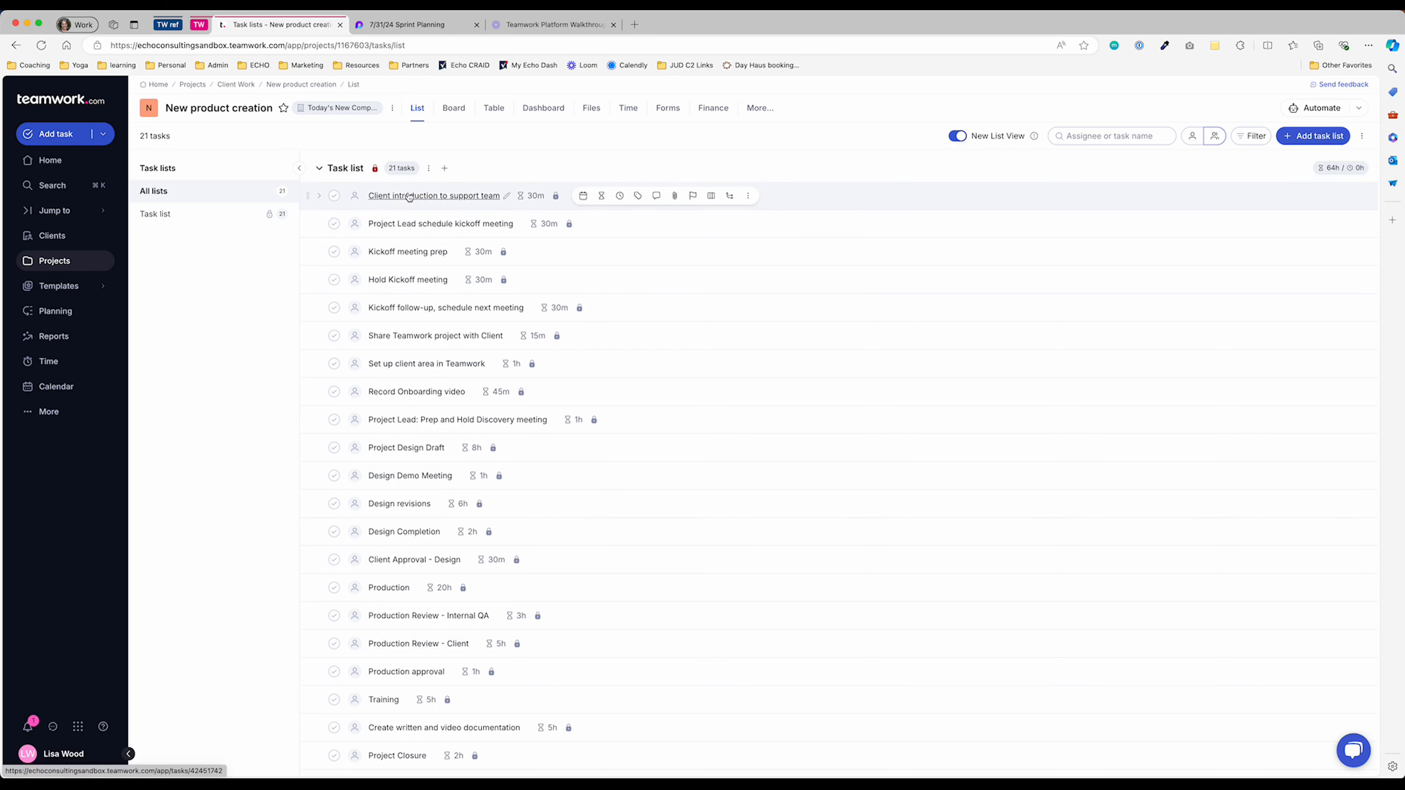
click(318, 198)
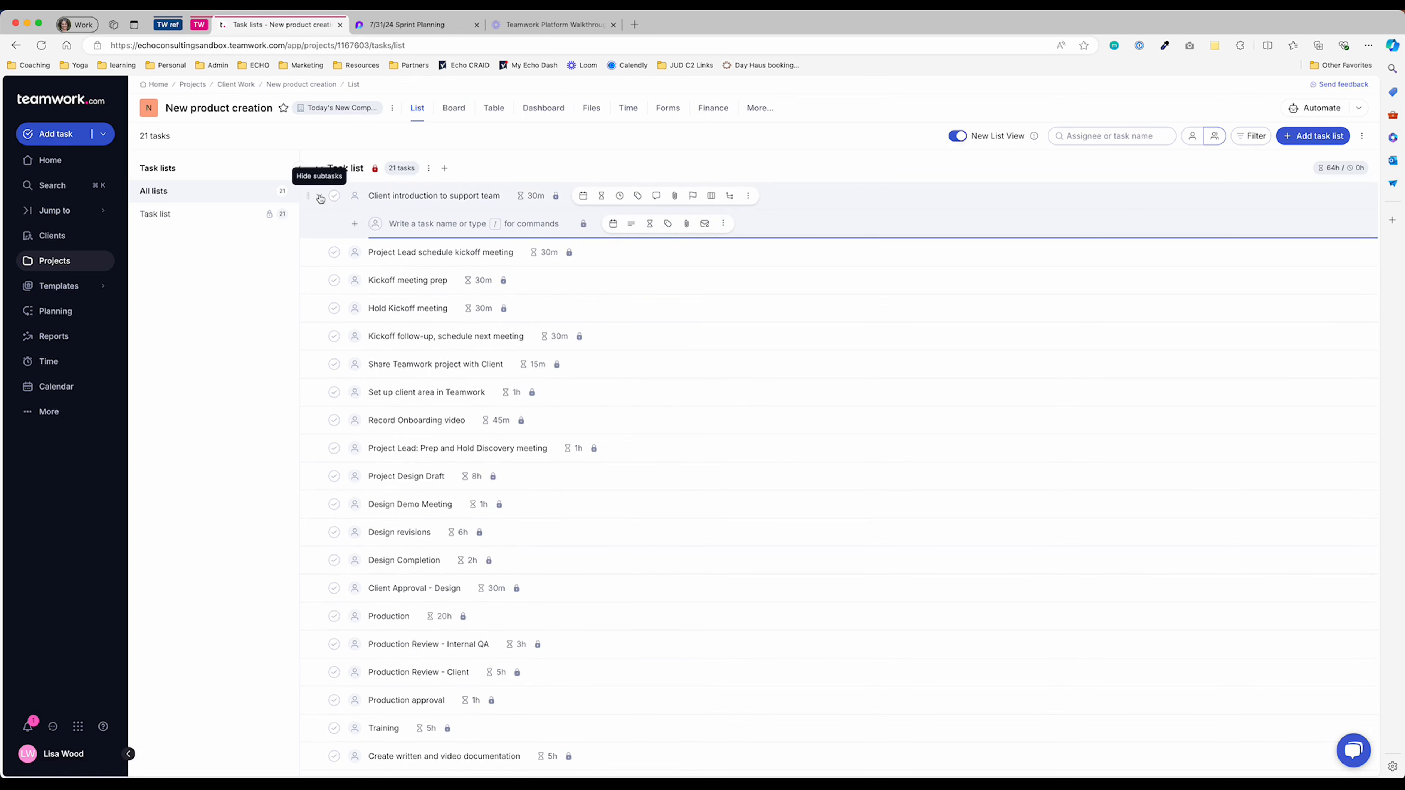
click(320, 198)
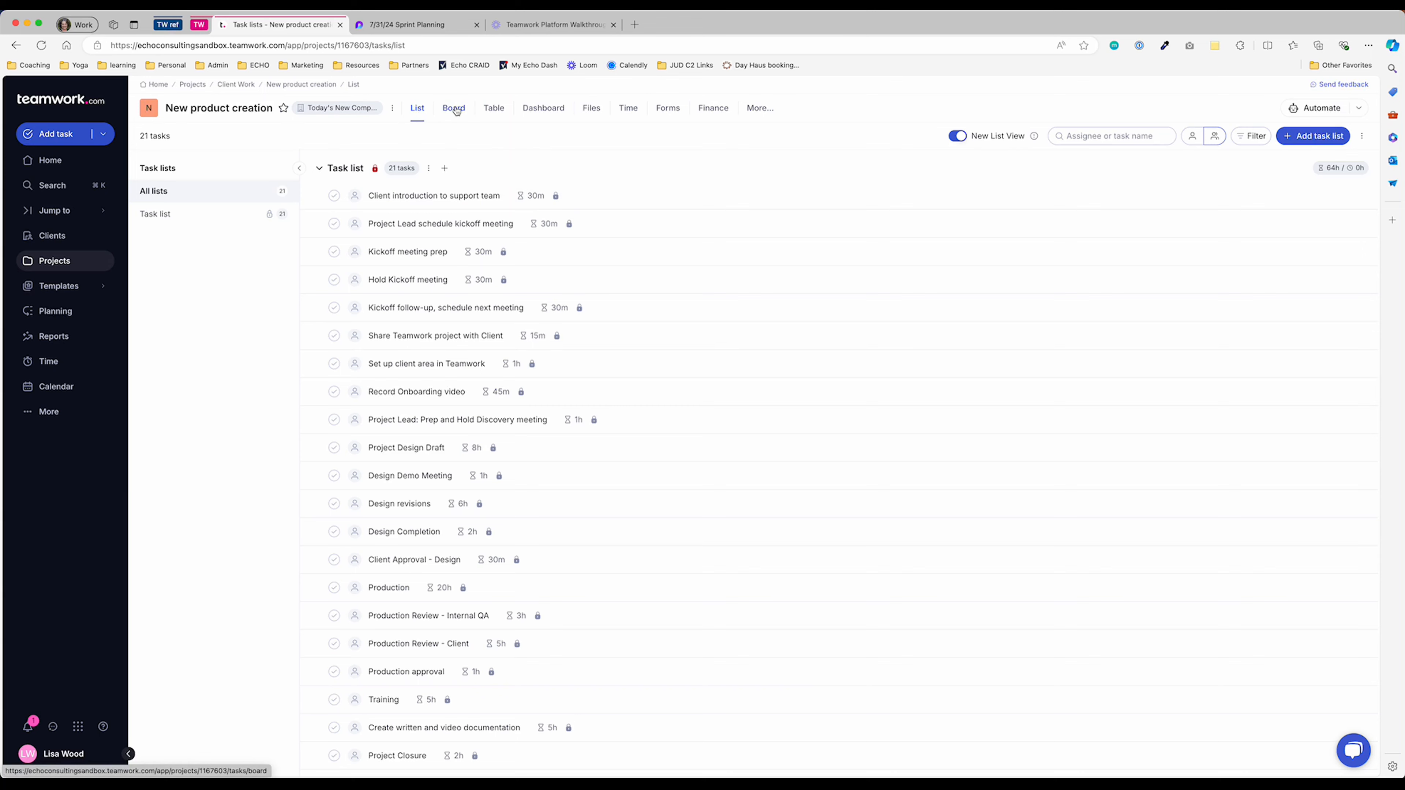
Show the tasks as a table and add the Start Date, Progress, Completed By and Reminders columns.
click(493, 109)
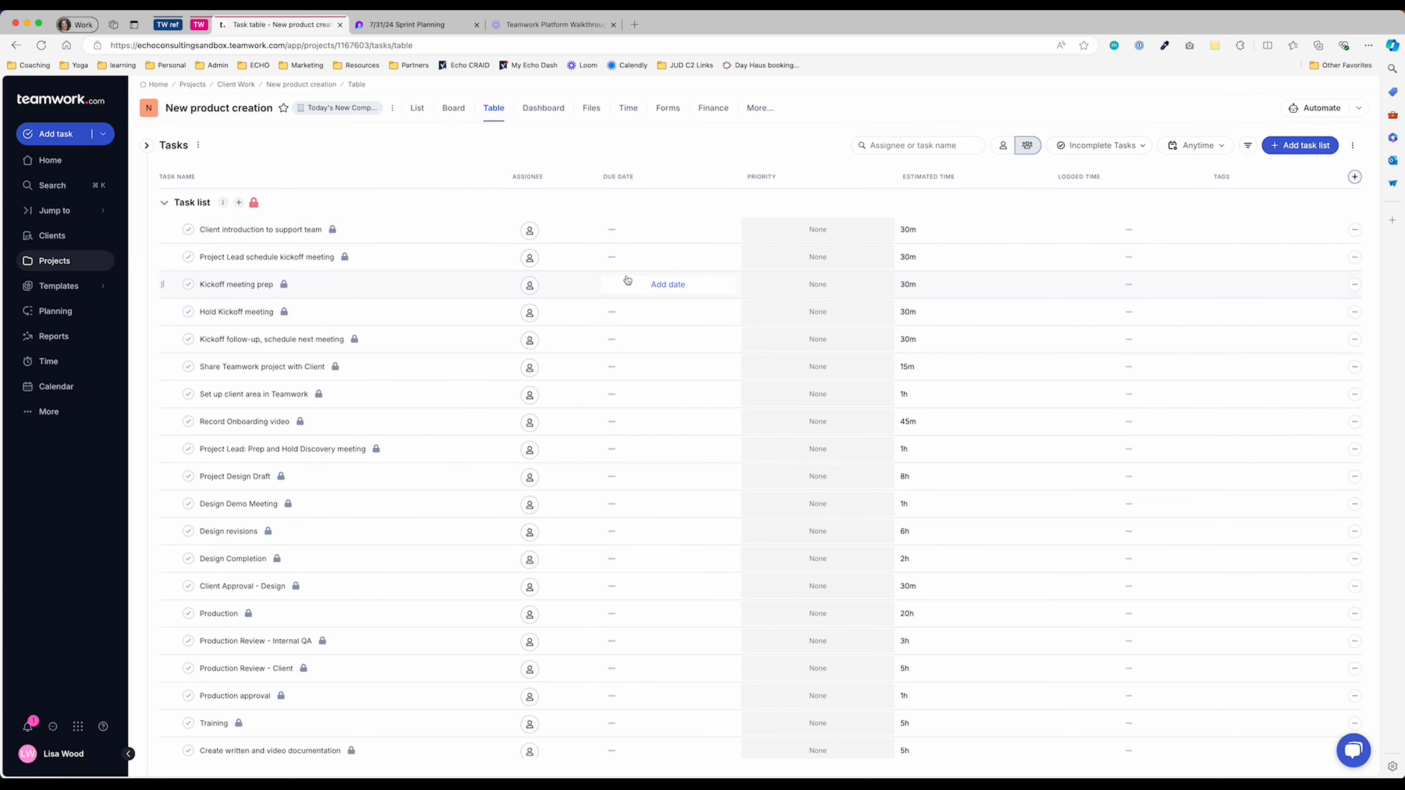
click(1354, 178)
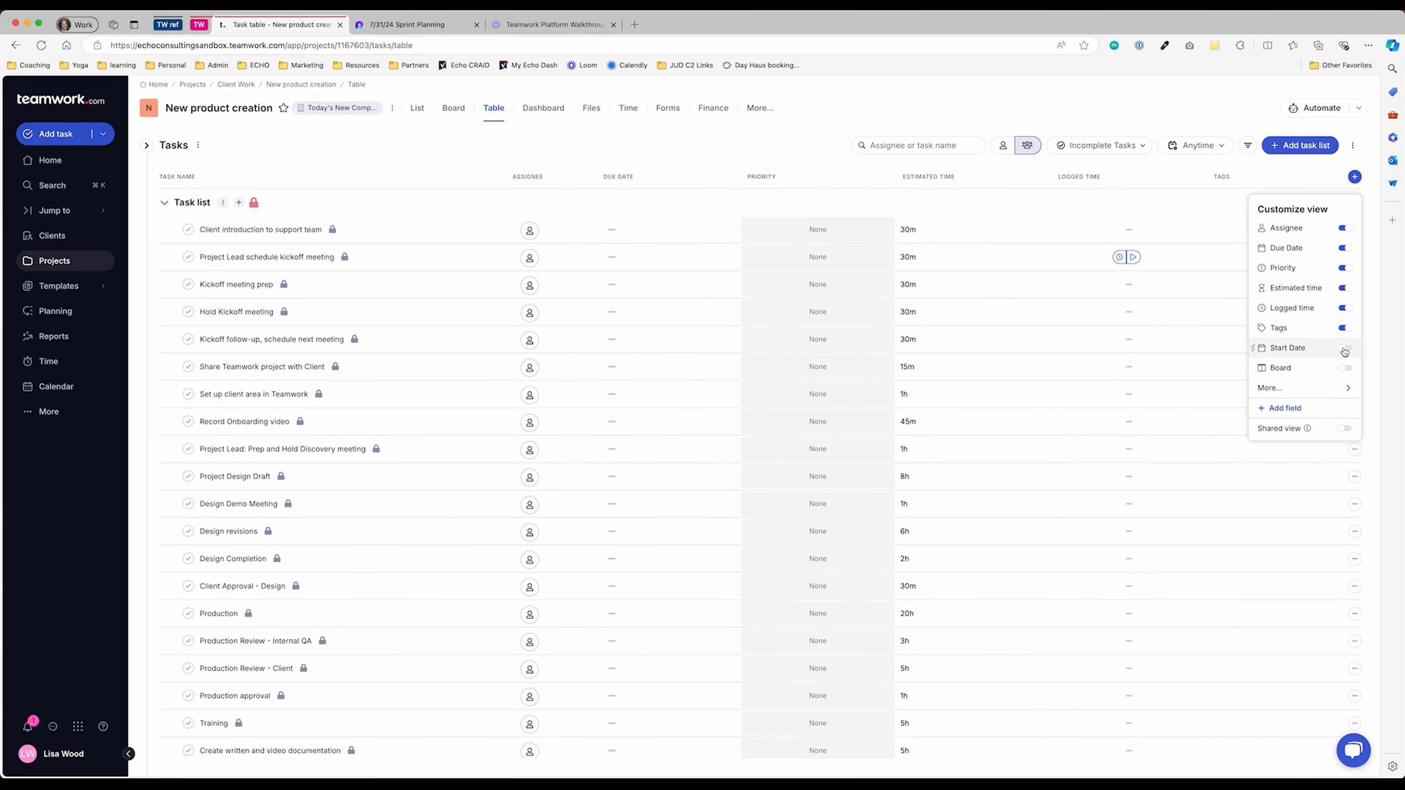
click(1344, 348)
mouse_move(1282, 393)
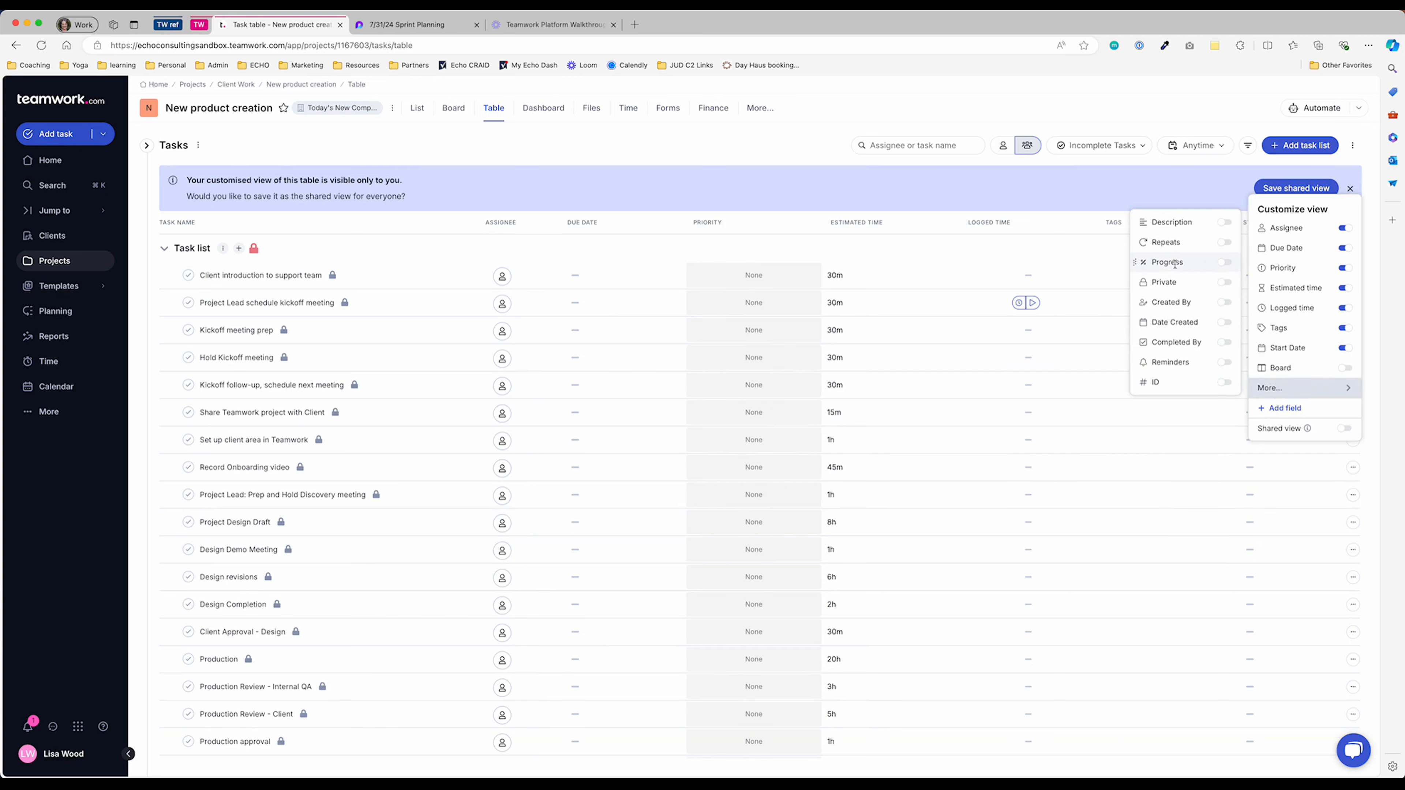
click(1224, 263)
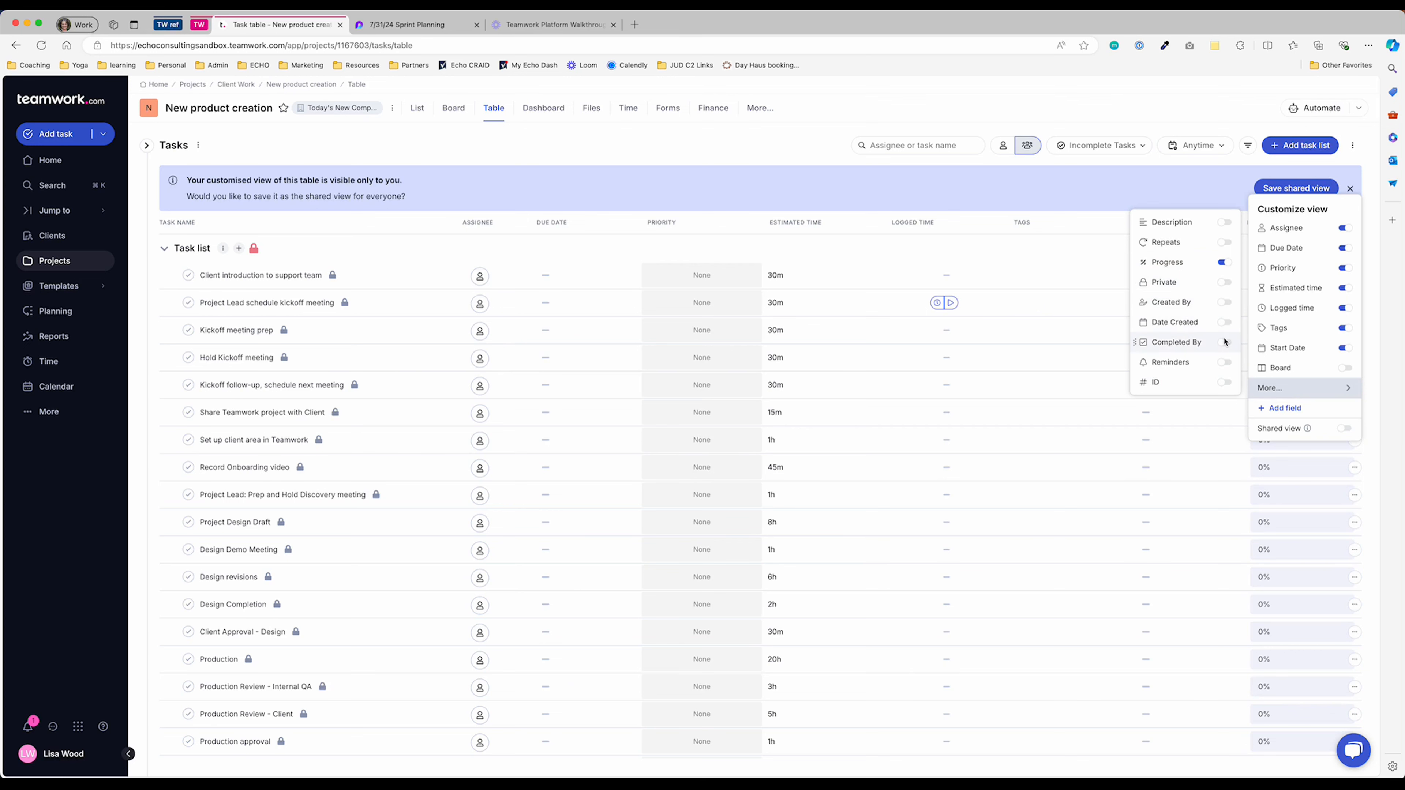
click(1224, 343)
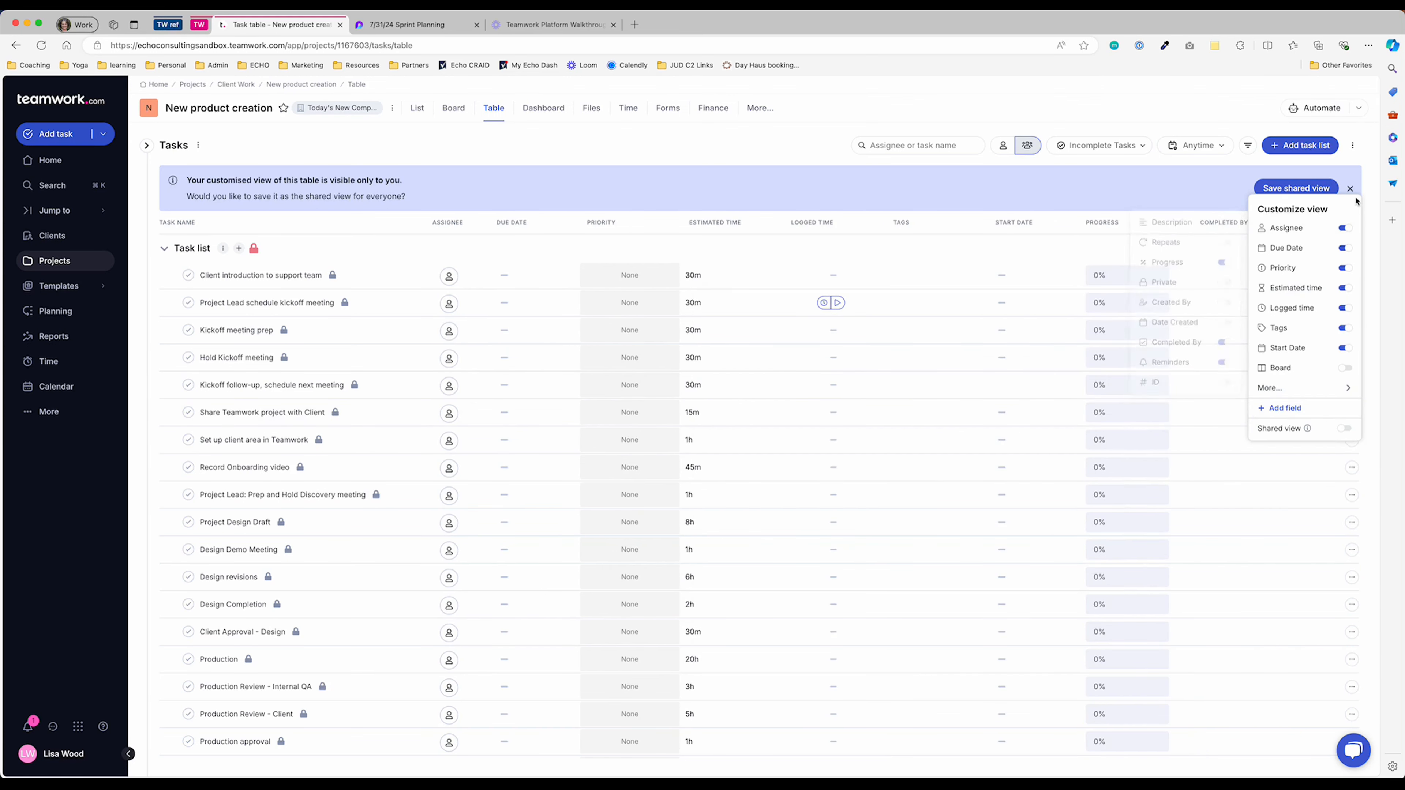
click(1161, 184)
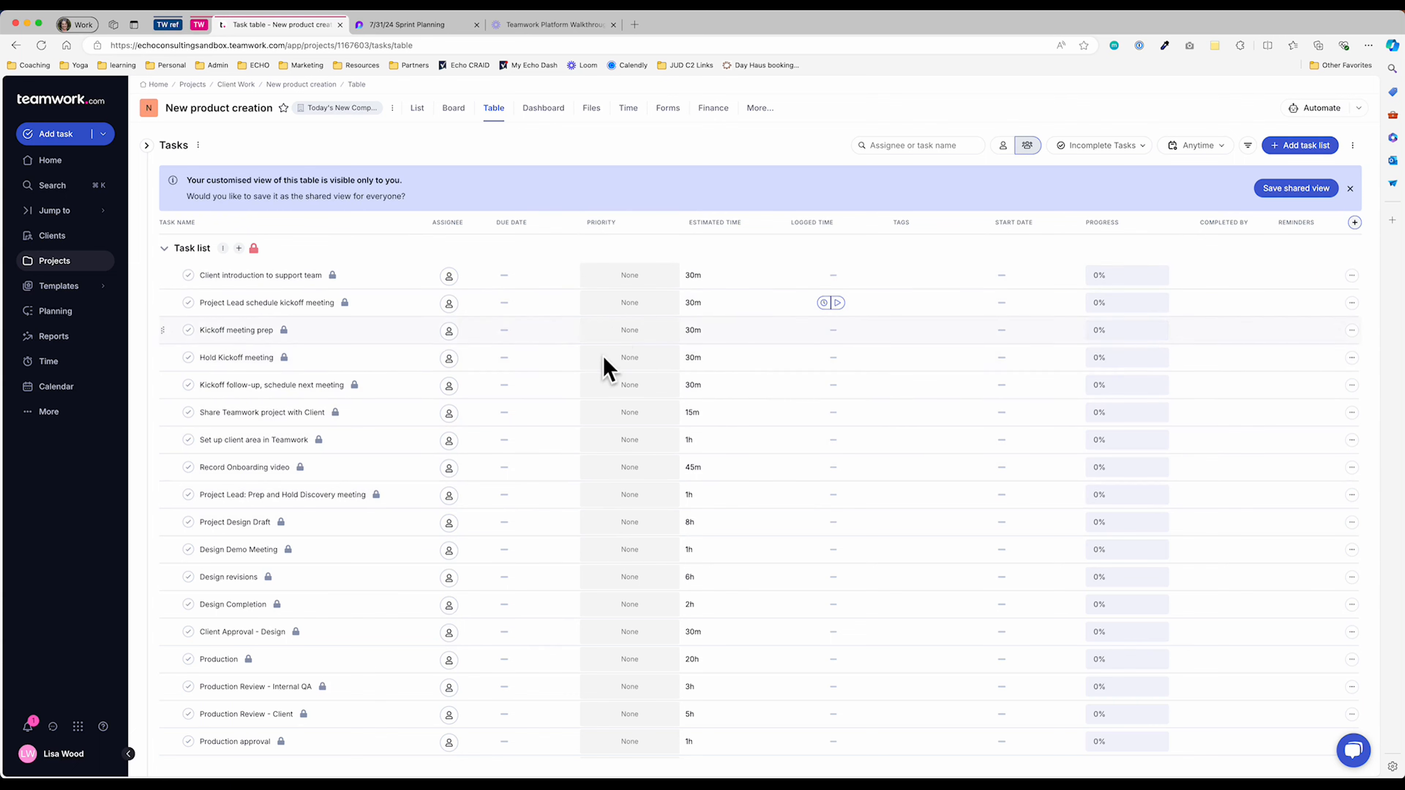
Look over the project's dashboard summary and its quick-add options, and view the project's files area.
click(528, 110)
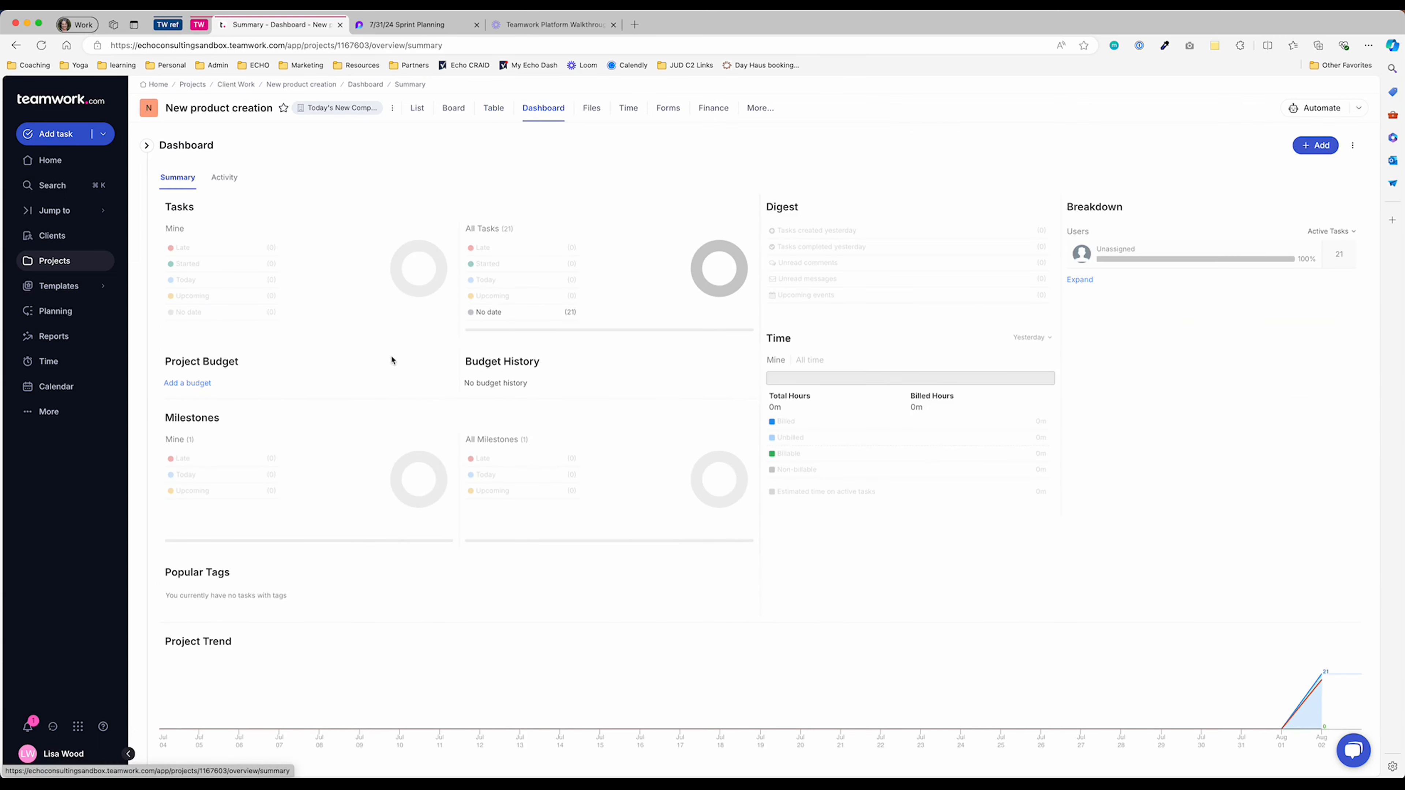
click(1318, 148)
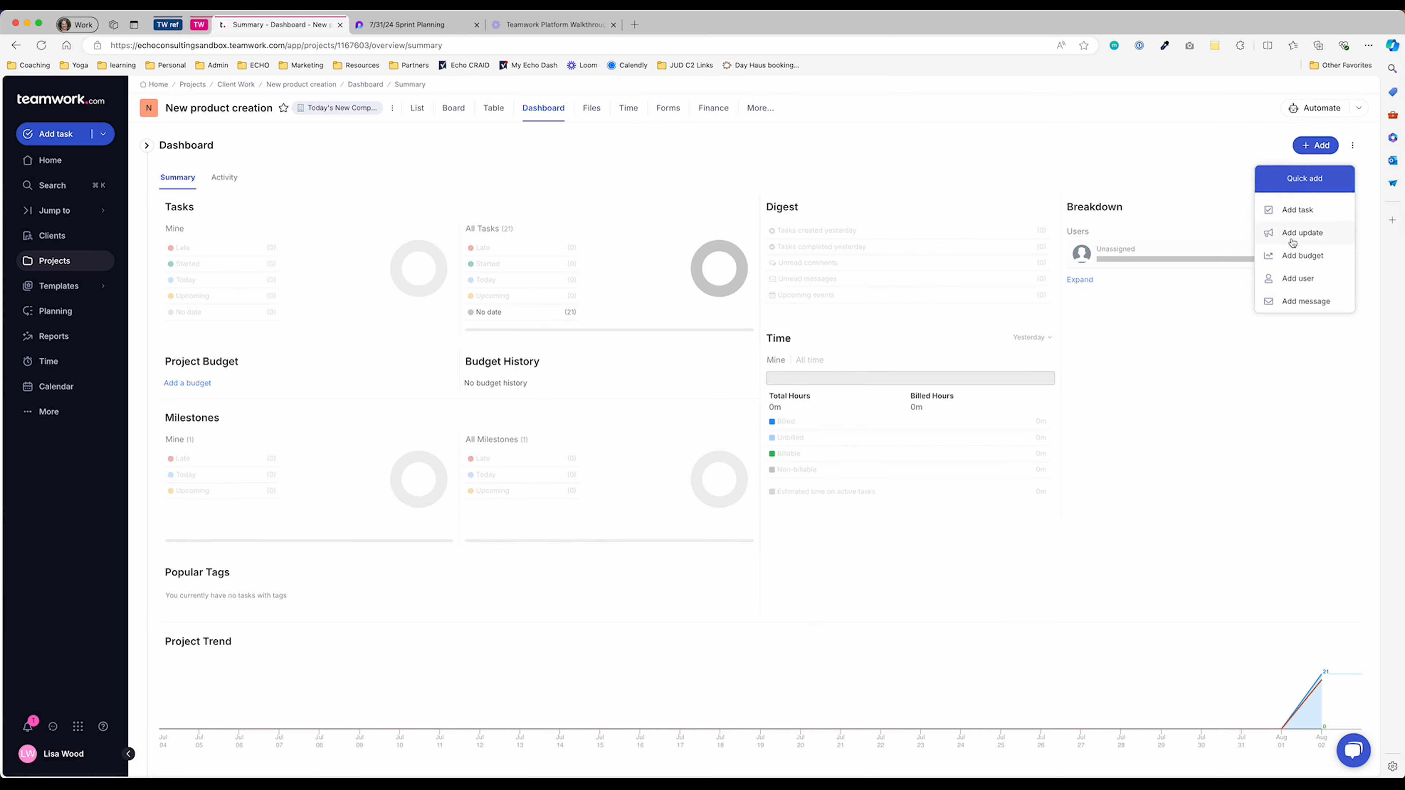
click(1077, 133)
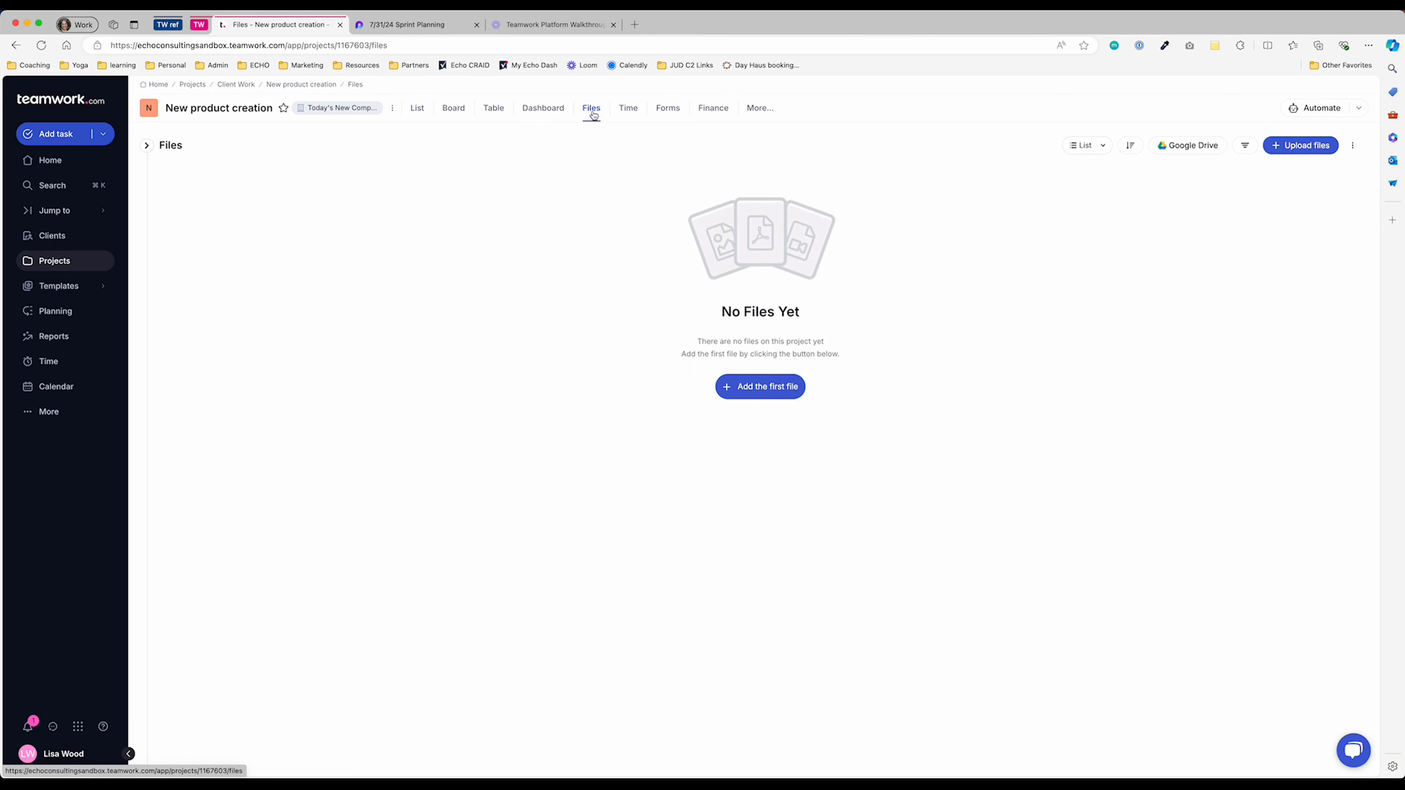
View the project's time logs and examine the manual time entry form, closing it without logging any time.
click(630, 109)
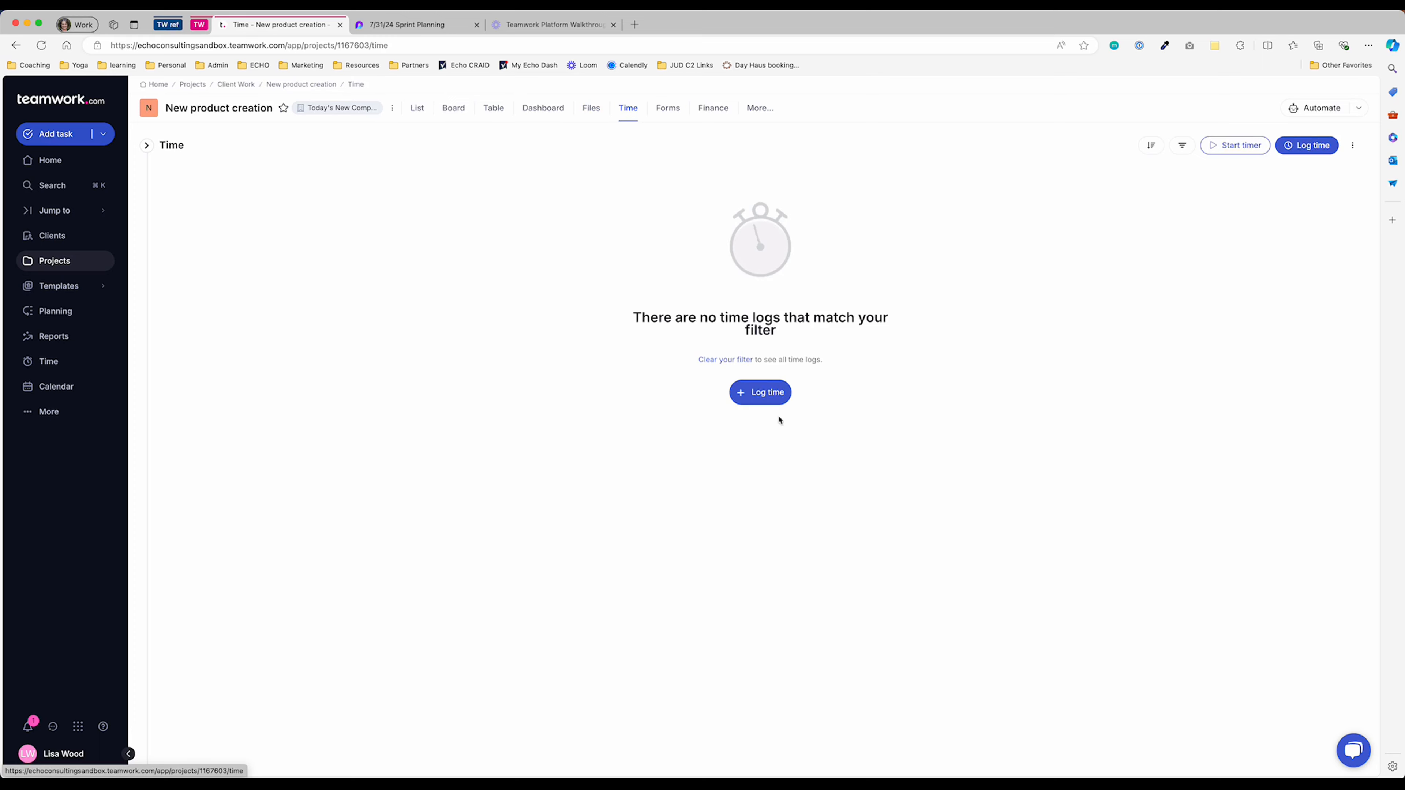
click(759, 392)
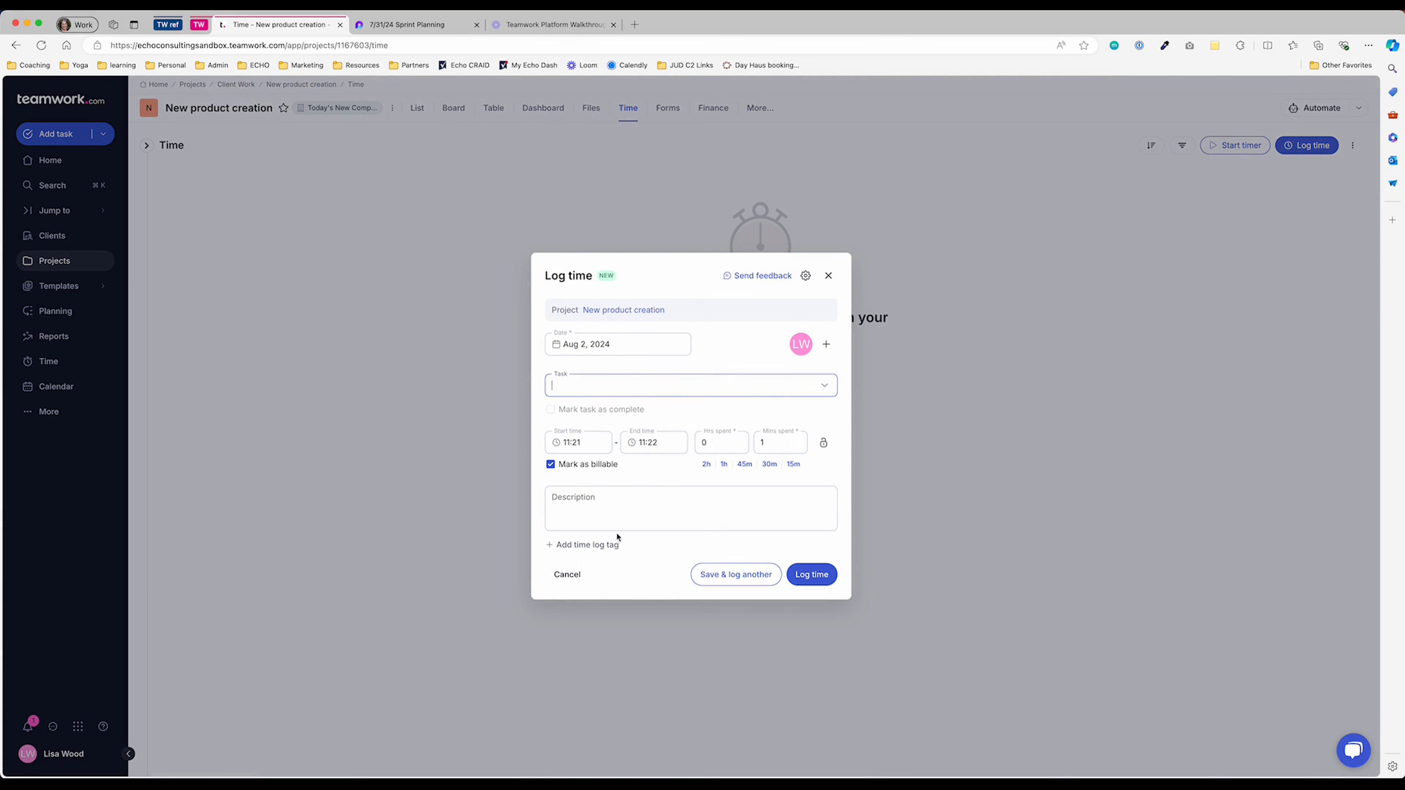
click(828, 276)
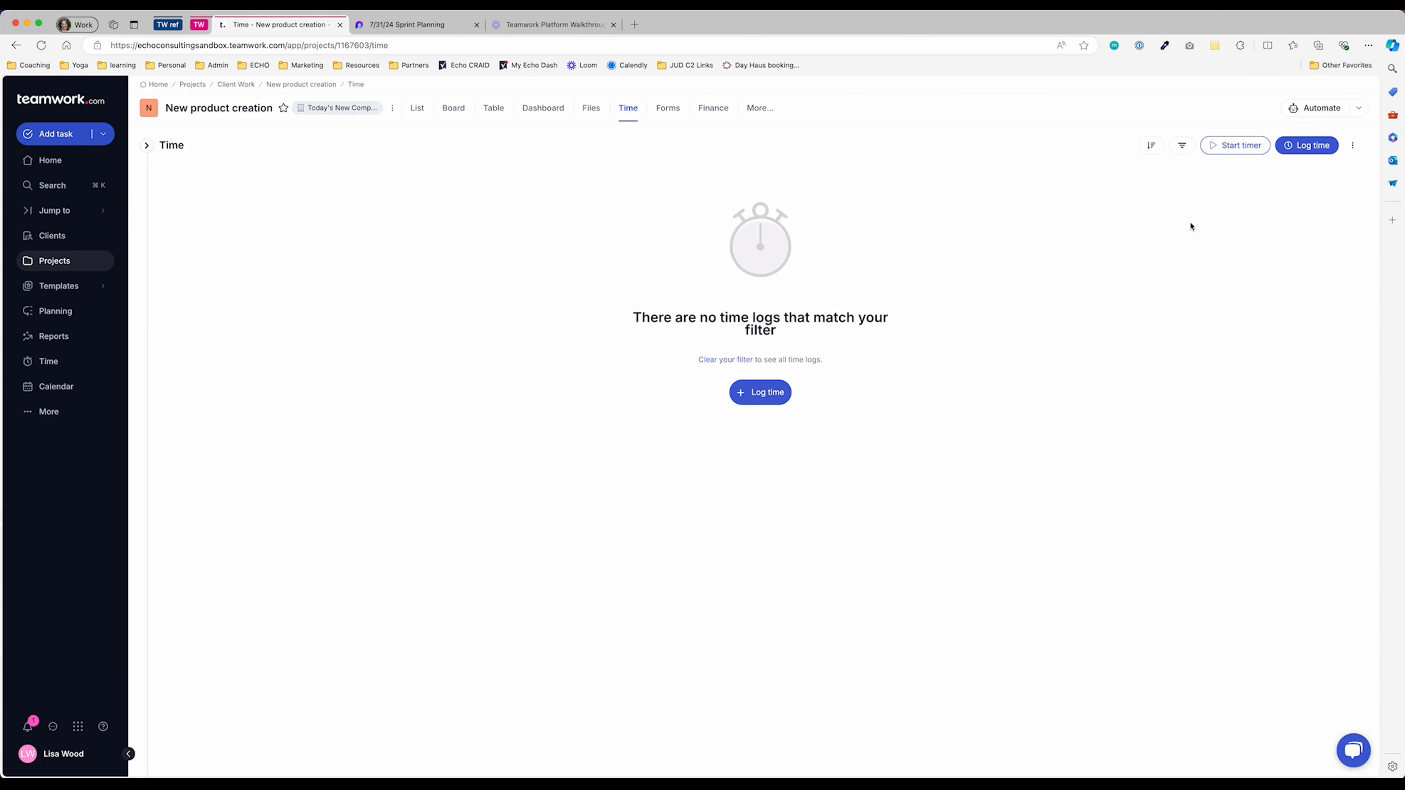
Run the timer on the New product creation project briefly, stop it, and log the recorded time as billable.
click(1234, 147)
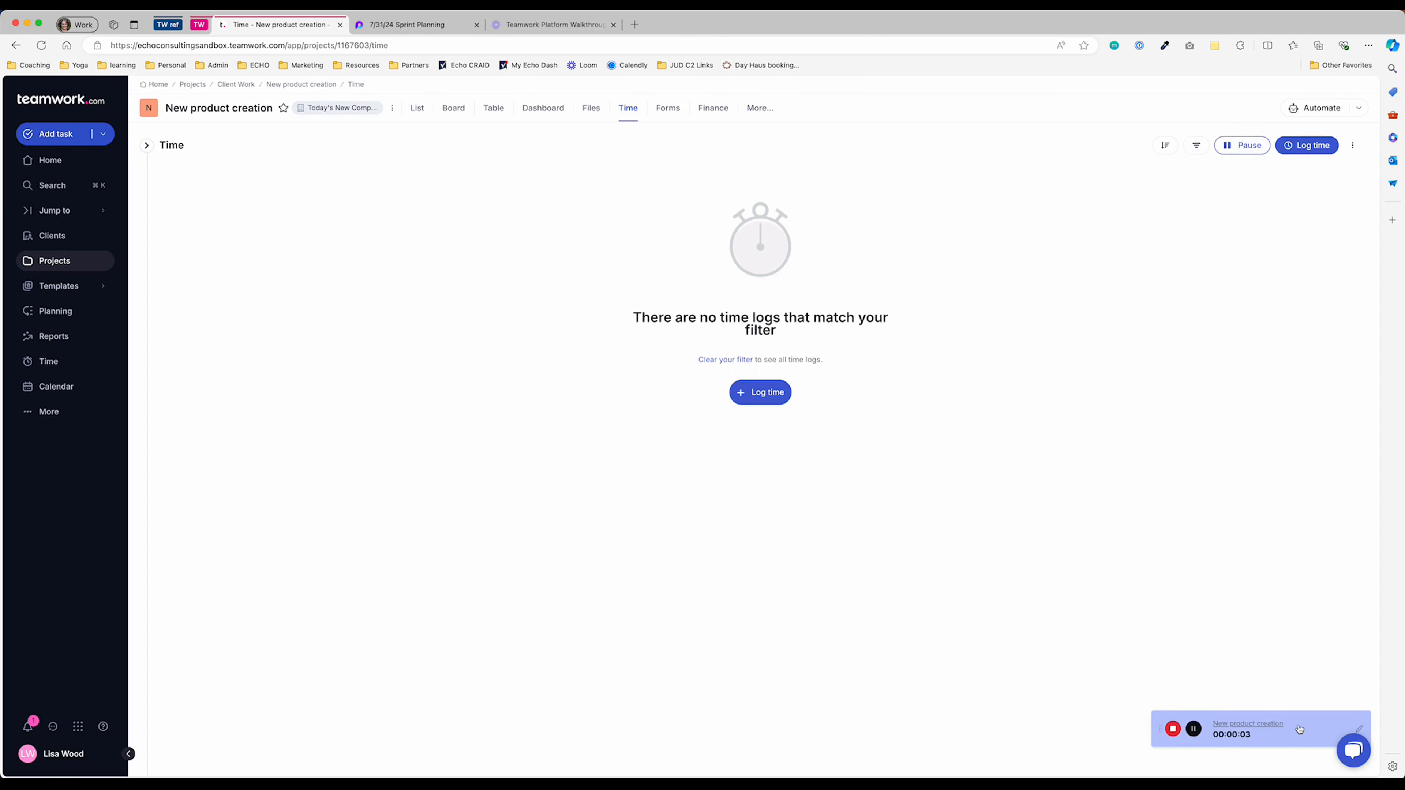
click(1173, 729)
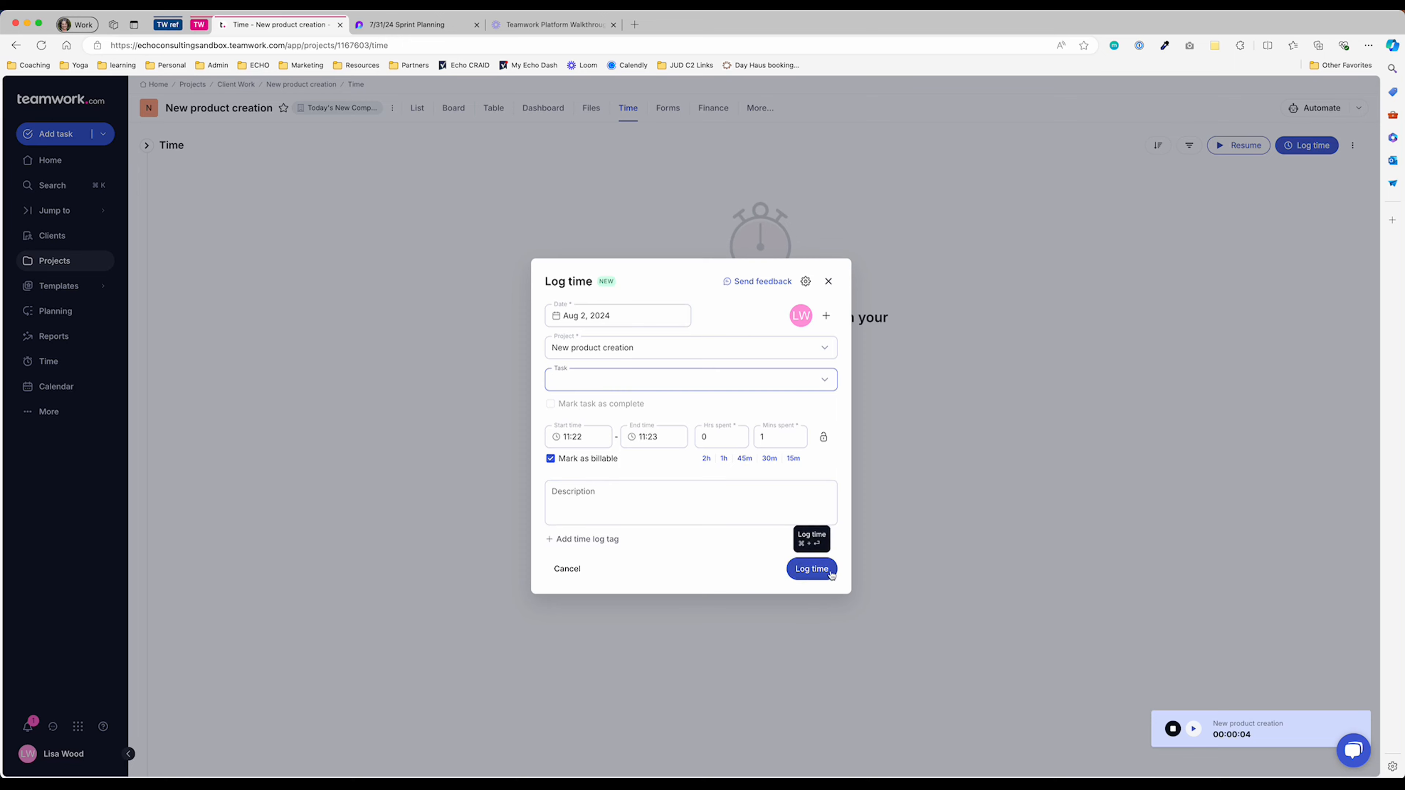
click(811, 570)
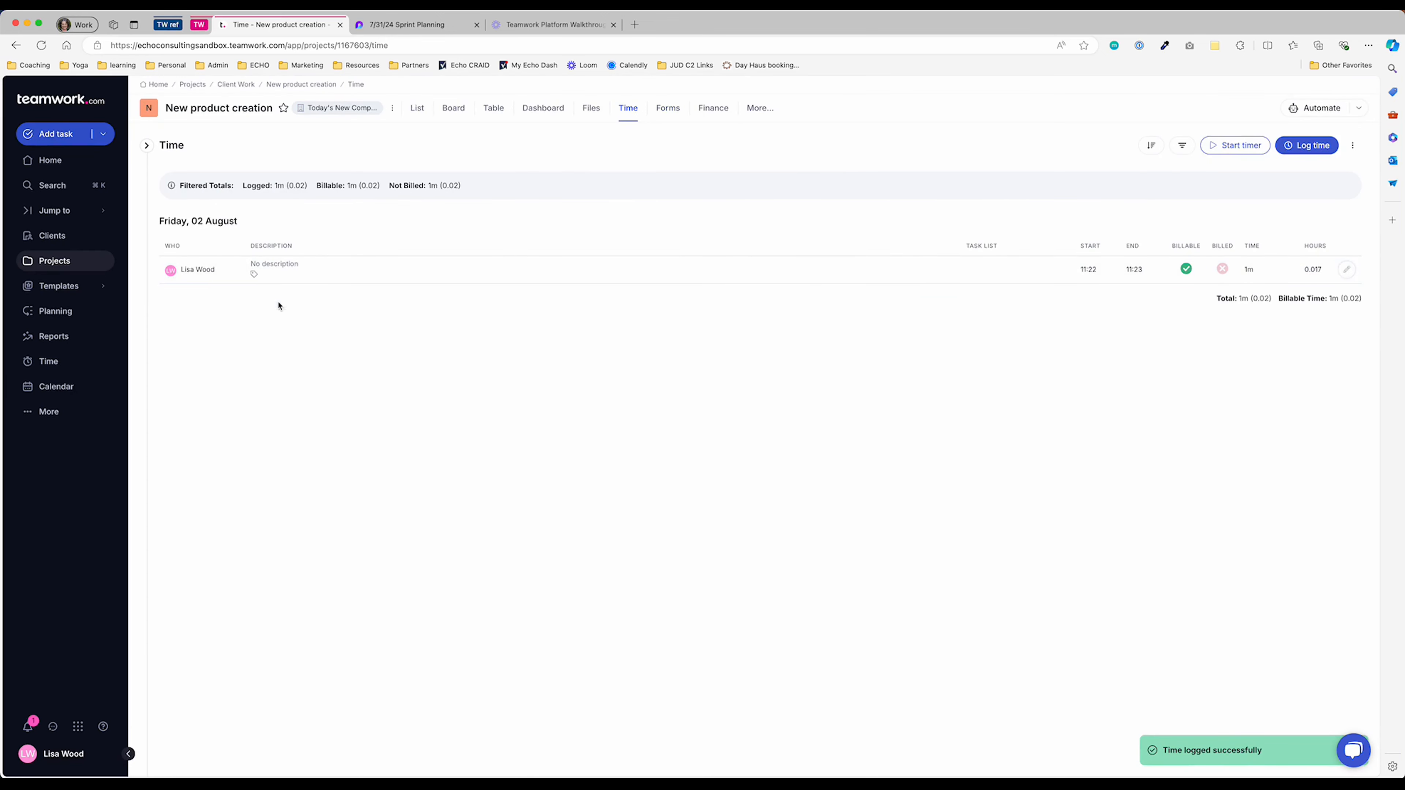
View the project's forms area and open its Gantt chart.
click(667, 111)
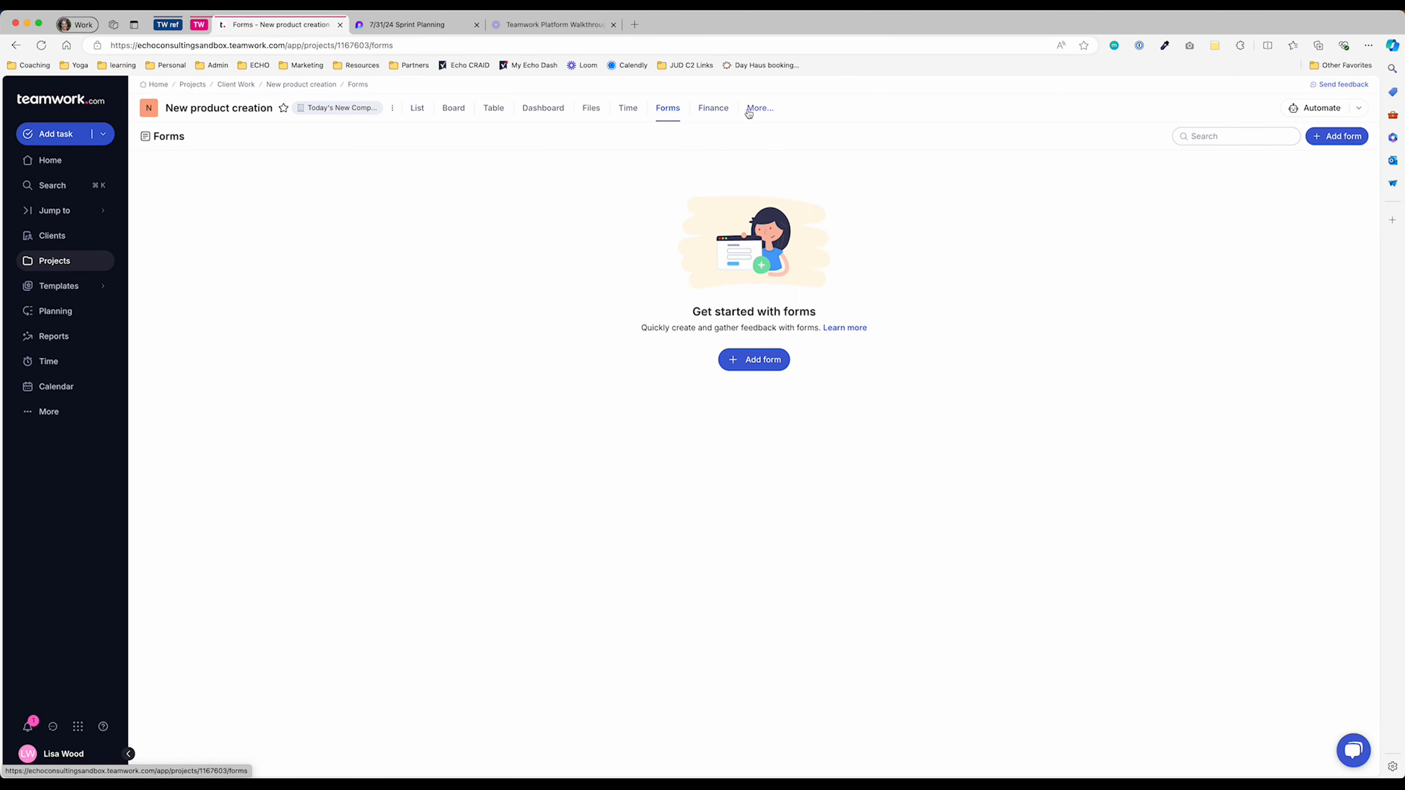
mouse_move(756, 108)
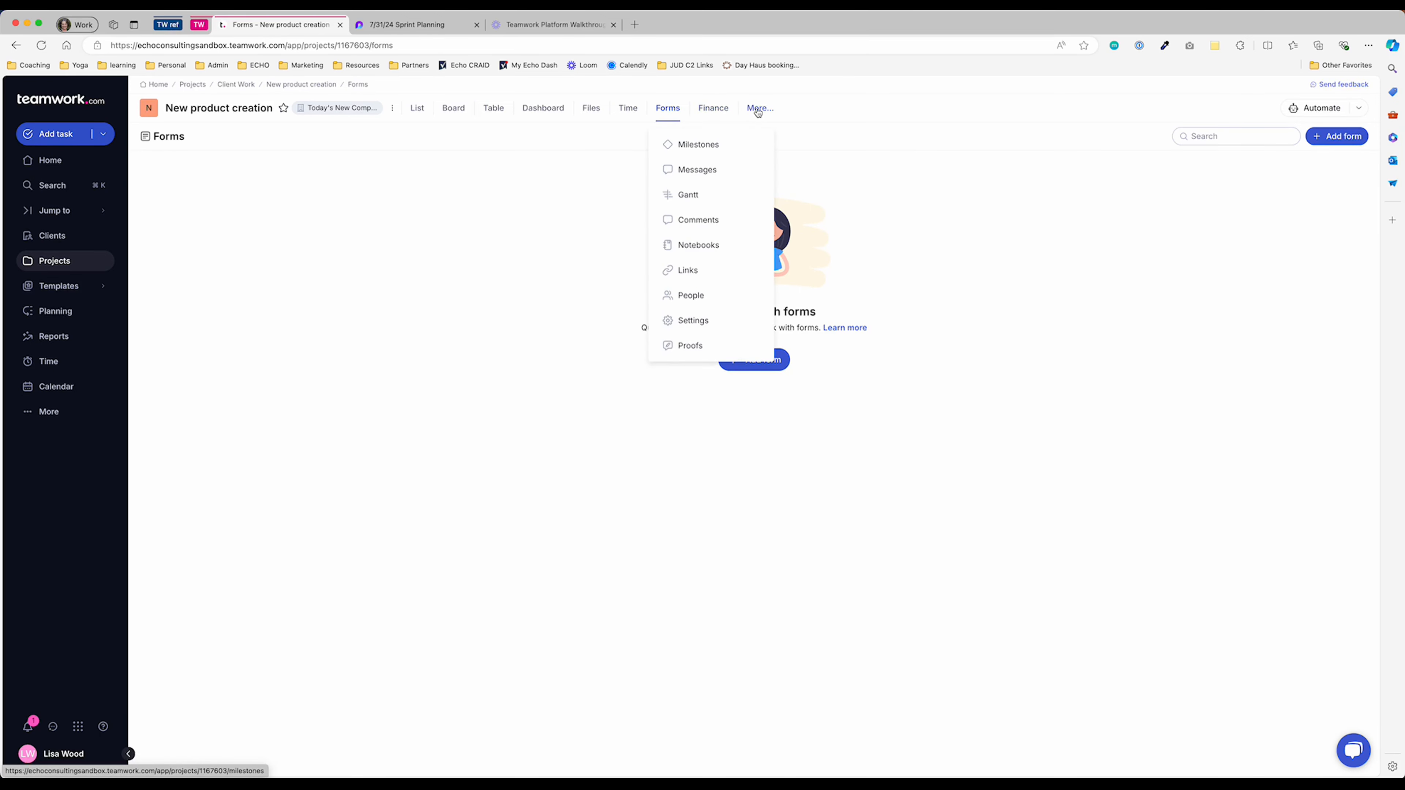
click(692, 193)
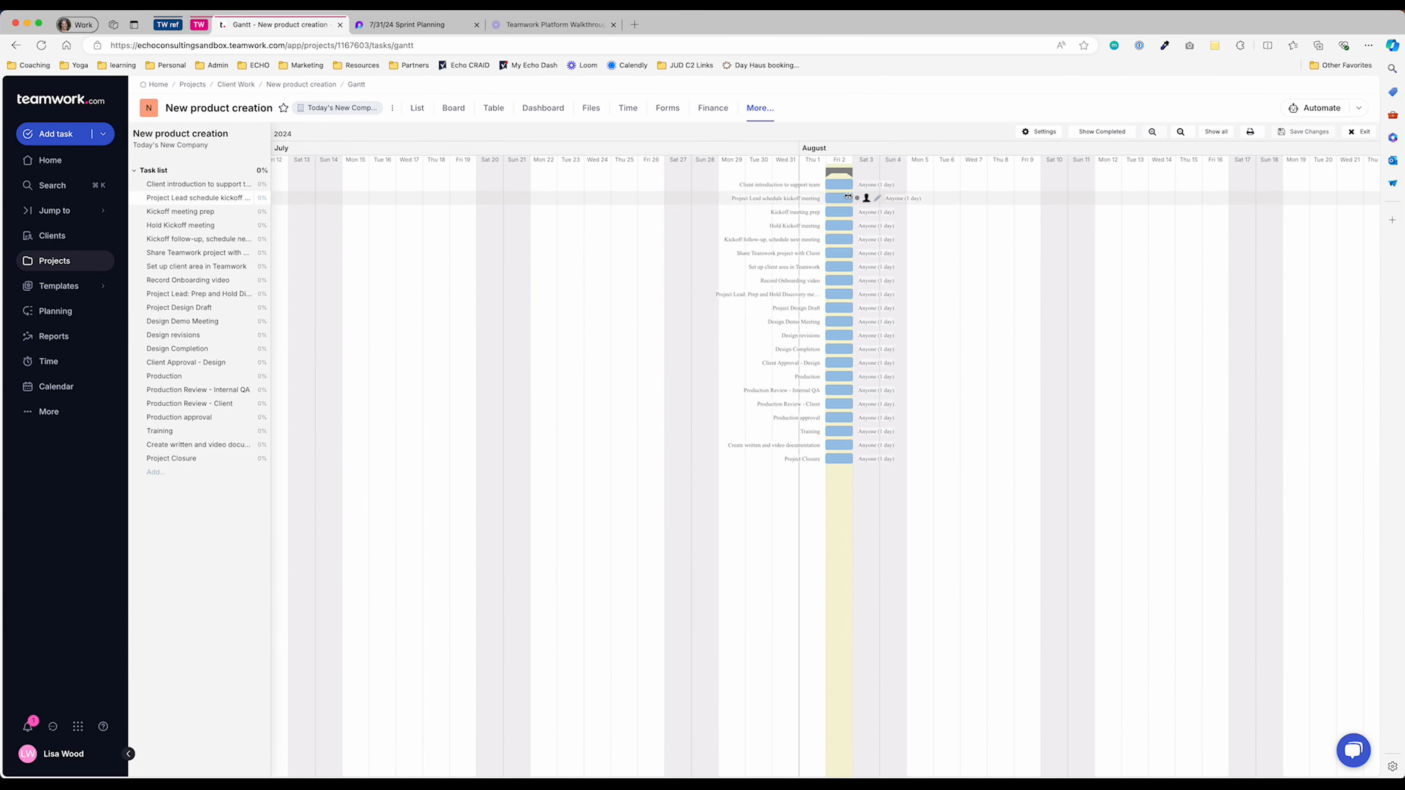
Reschedule the kickoff tasks on the Gantt chart: scheduling to Aug 5, prep and meeting to Aug 6, follow-up to Aug 6–8.
drag(846, 197, 940, 203)
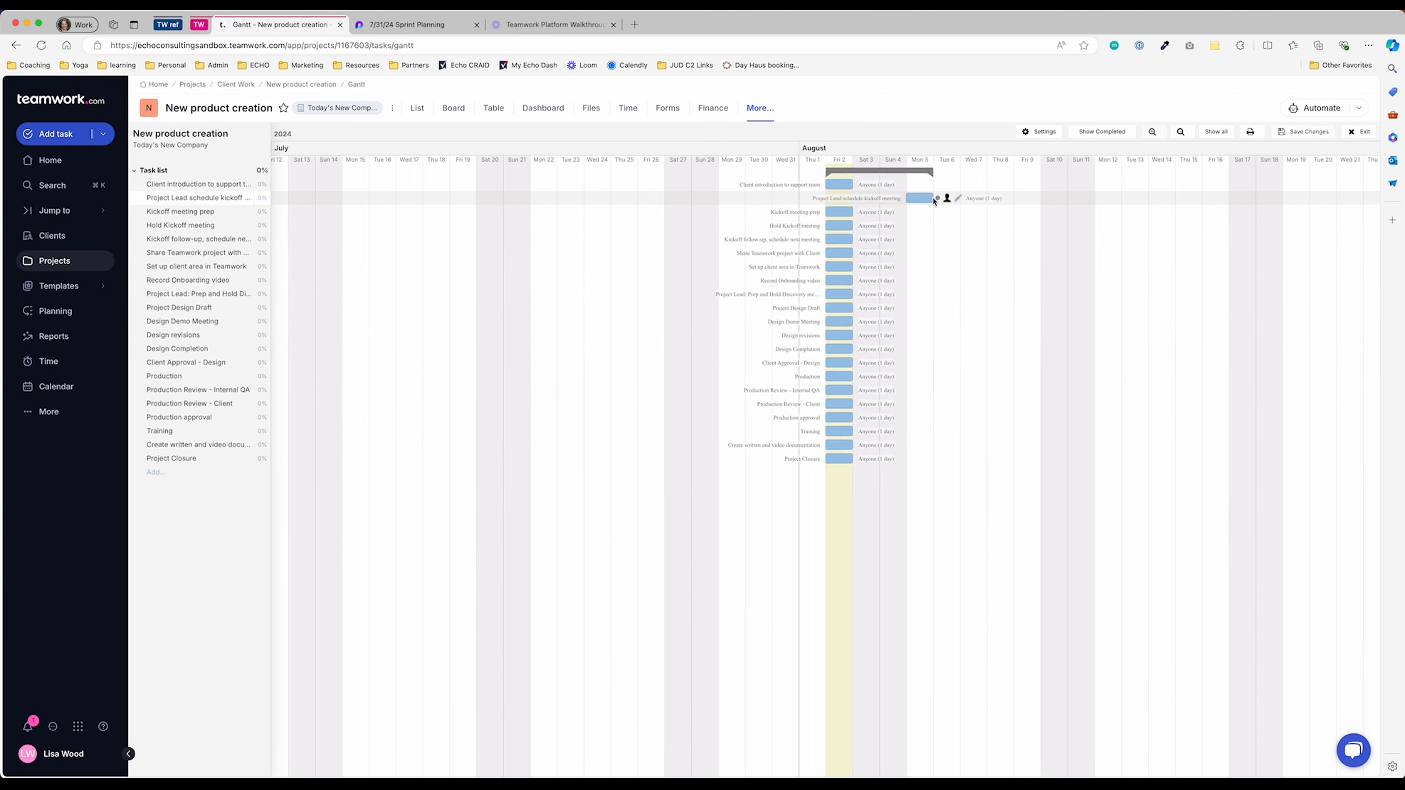
drag(834, 212, 942, 215)
drag(830, 225, 943, 225)
mouse_move(838, 239)
mouse_down()
mouse_move(1022, 241)
mouse_move(969, 243)
mouse_move(1002, 243)
mouse_up()
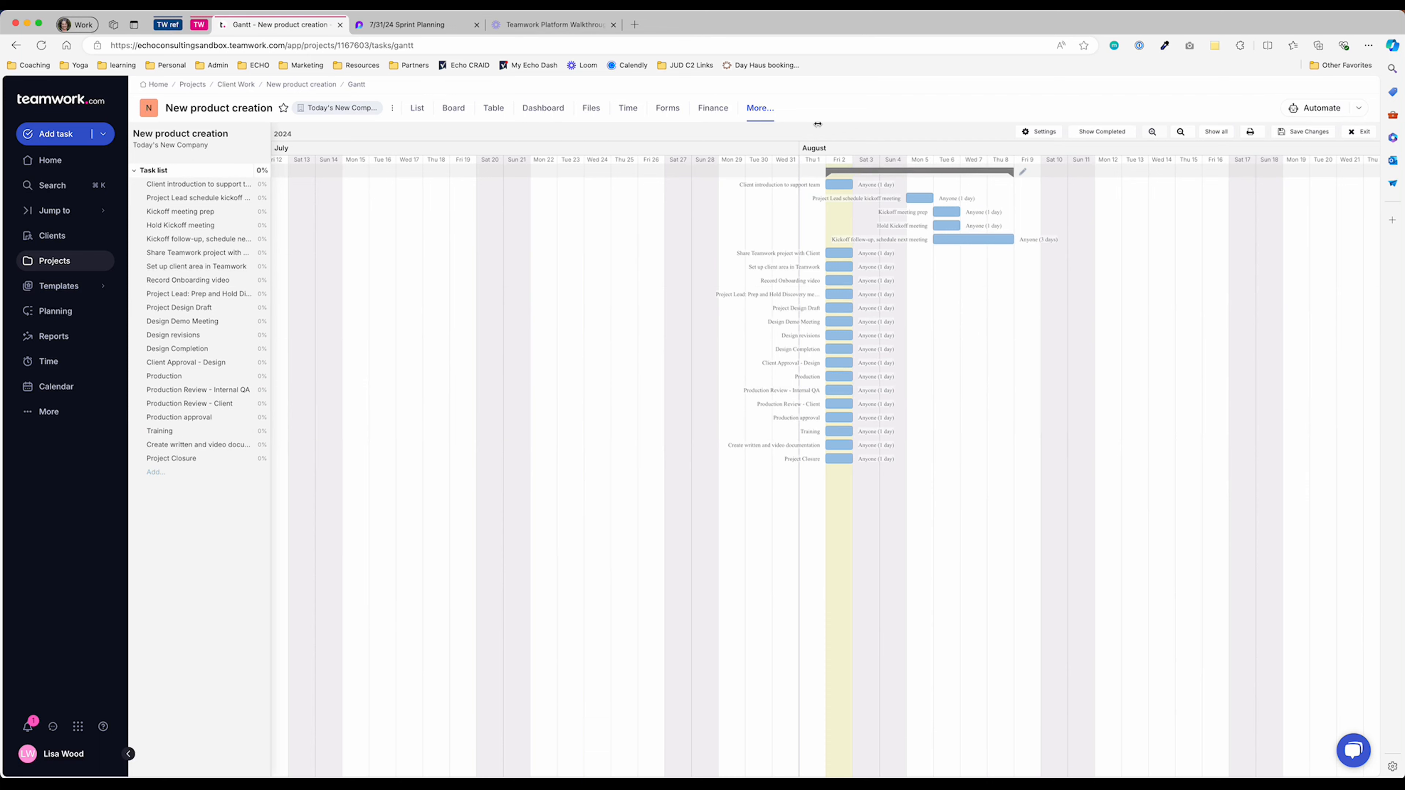
Review the rescheduled tasks in the list view and check the assignee choices for the "Set up client area in Teamwork" task.
click(417, 109)
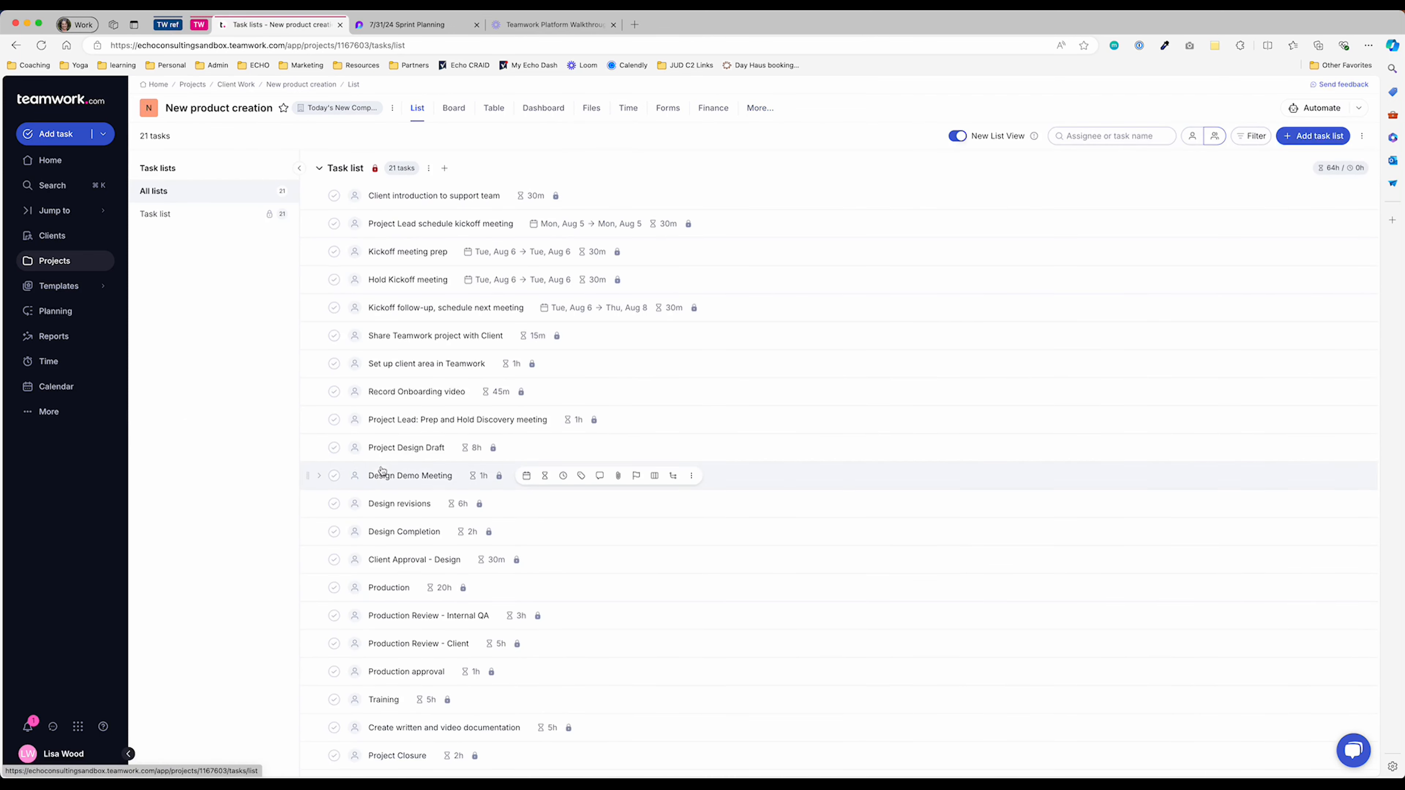
scroll(379, 473, down, 3)
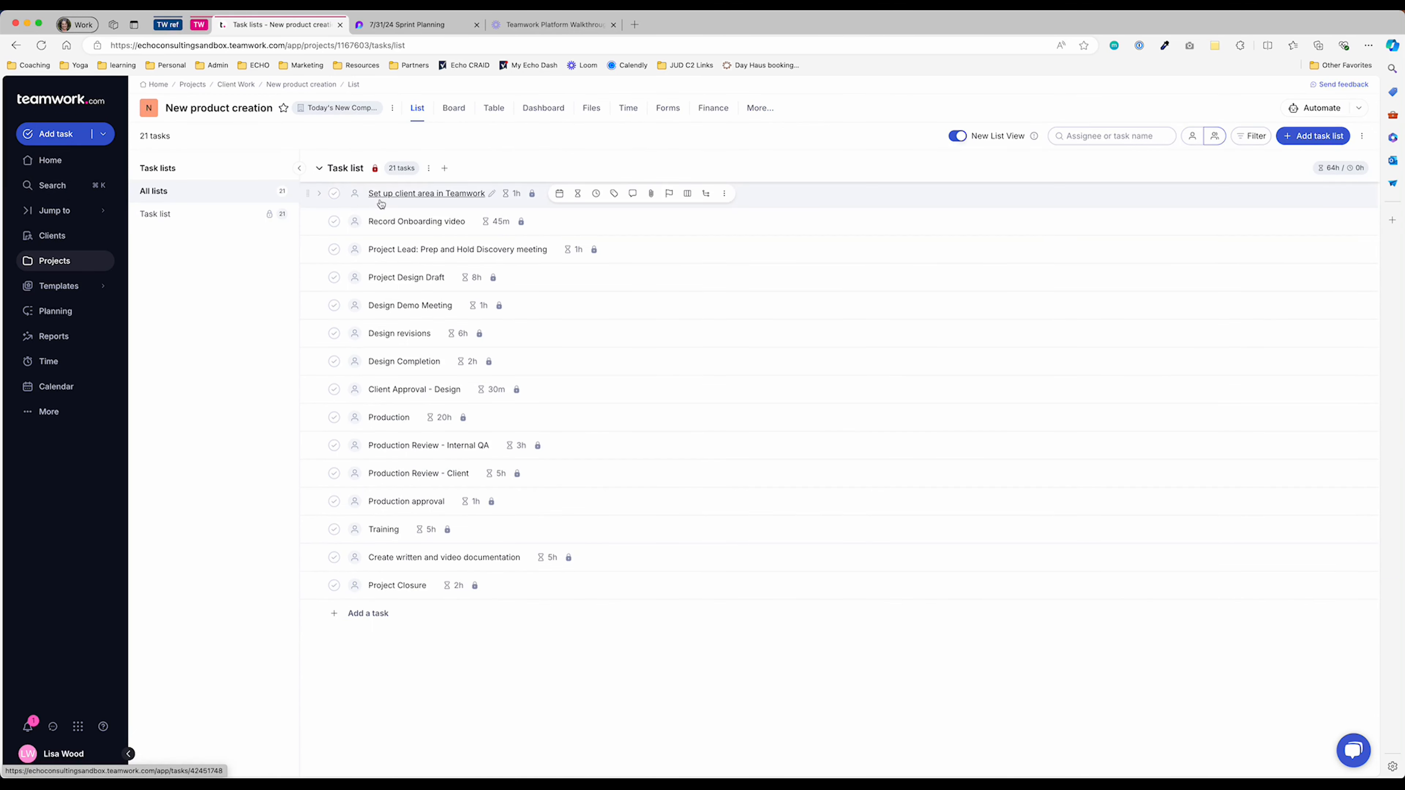
click(355, 194)
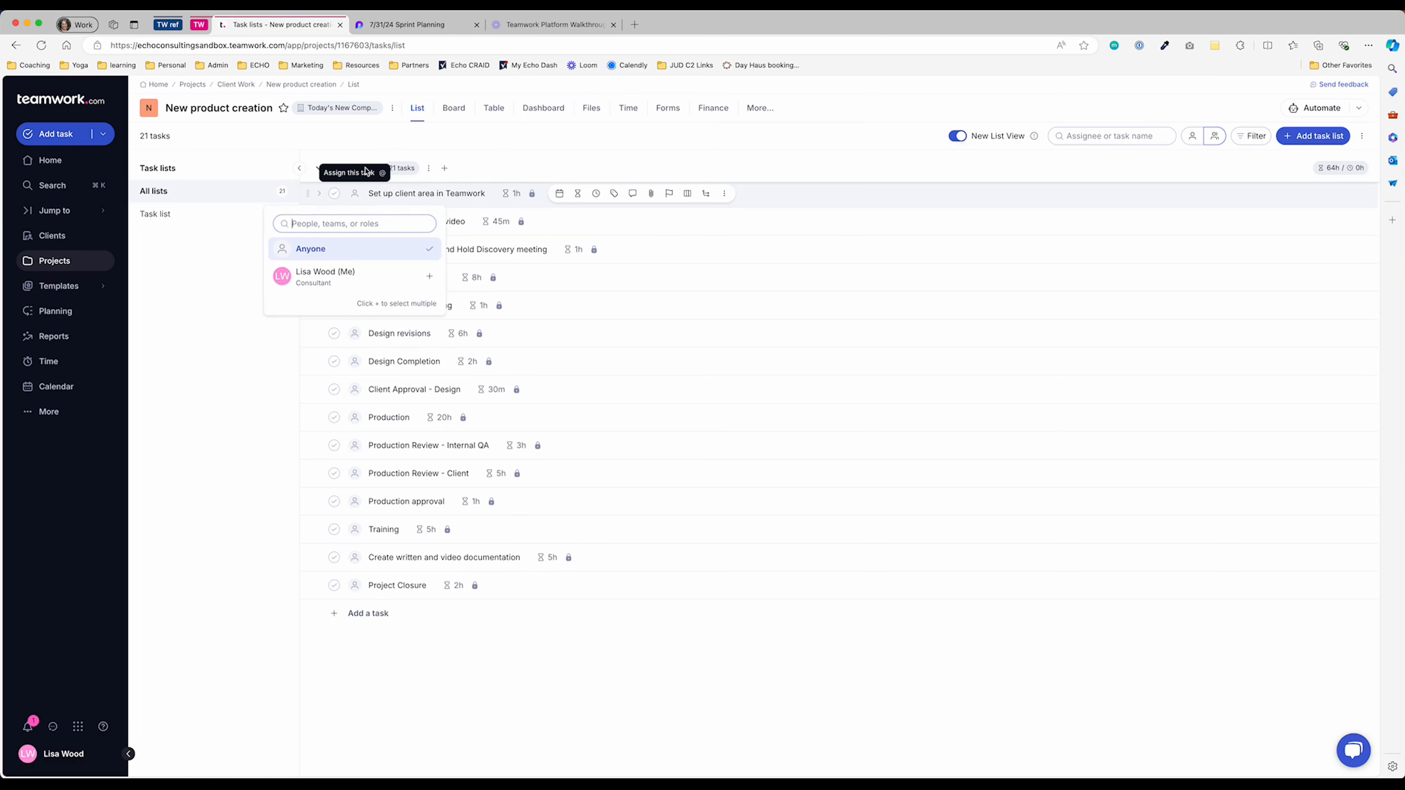
click(432, 142)
Bulk edit all tasks in the task list, reassigning them to your own user and setting the start date to Today (08/02/2024).
click(430, 169)
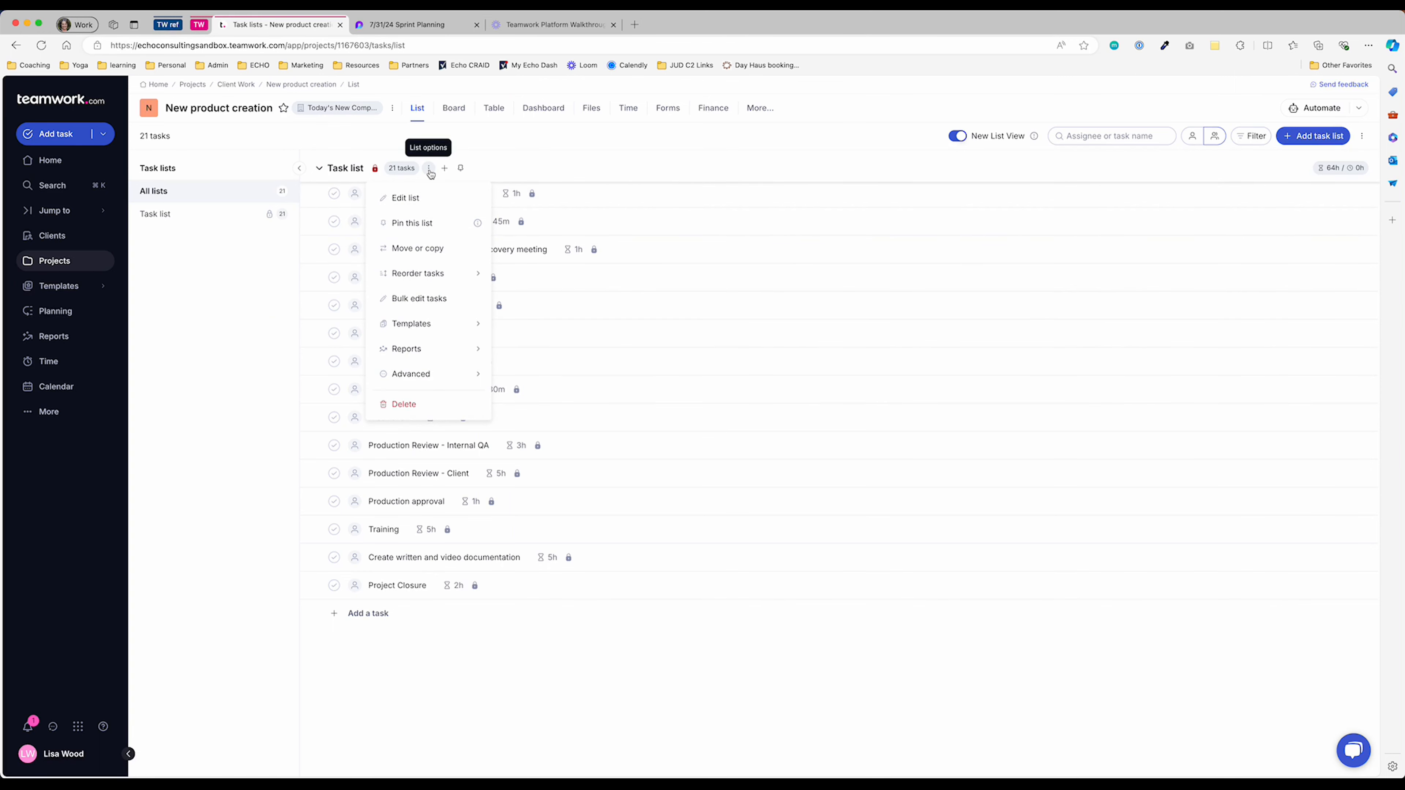
click(411, 299)
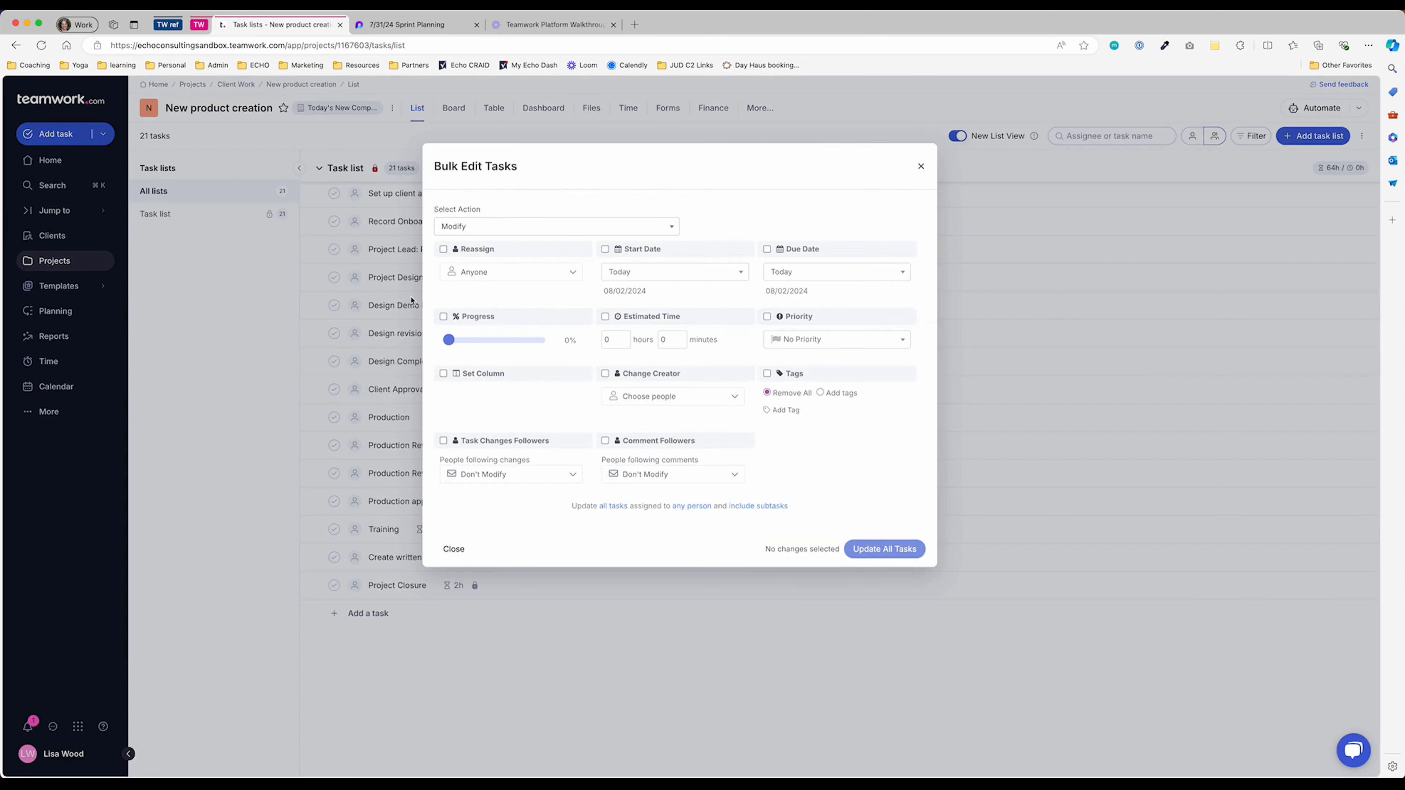
click(443, 249)
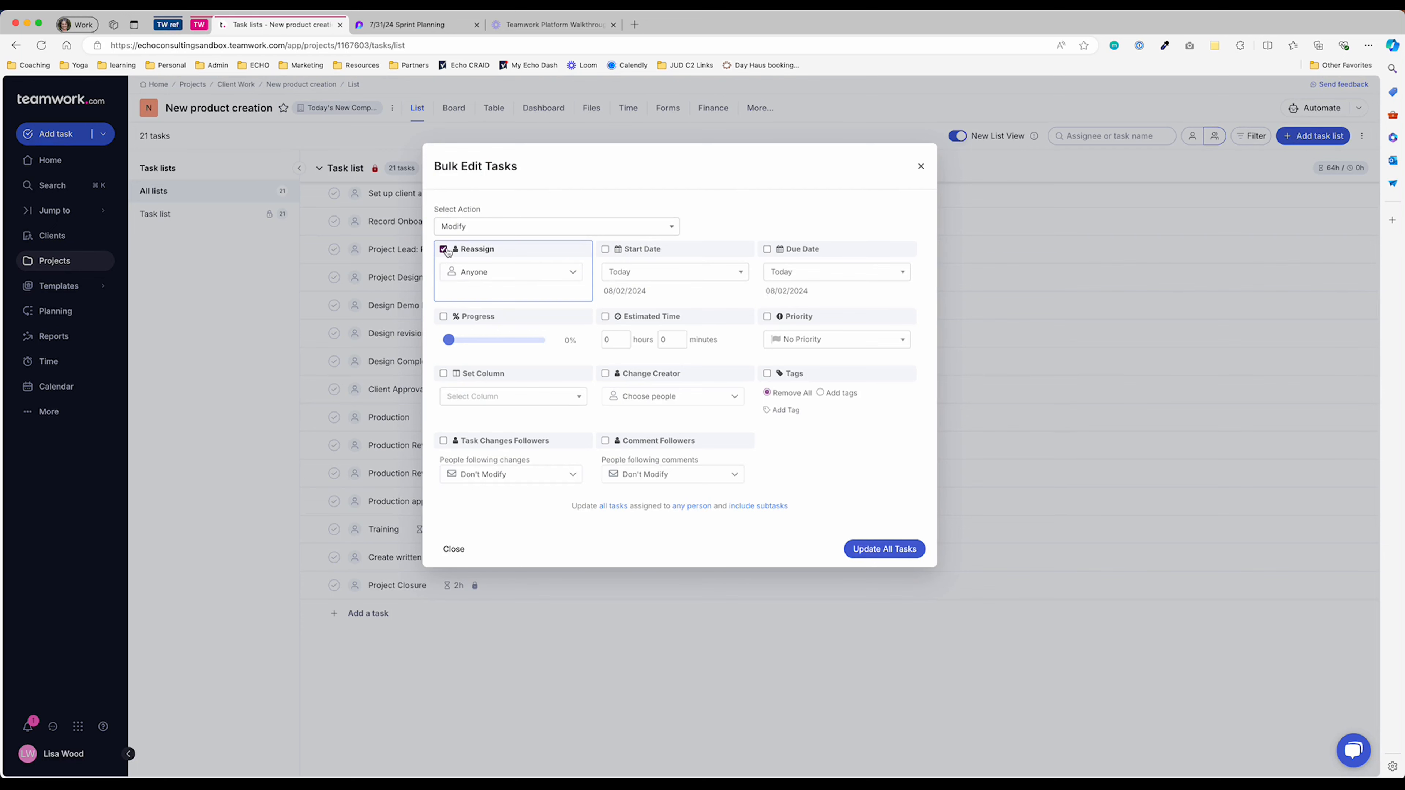
click(569, 277)
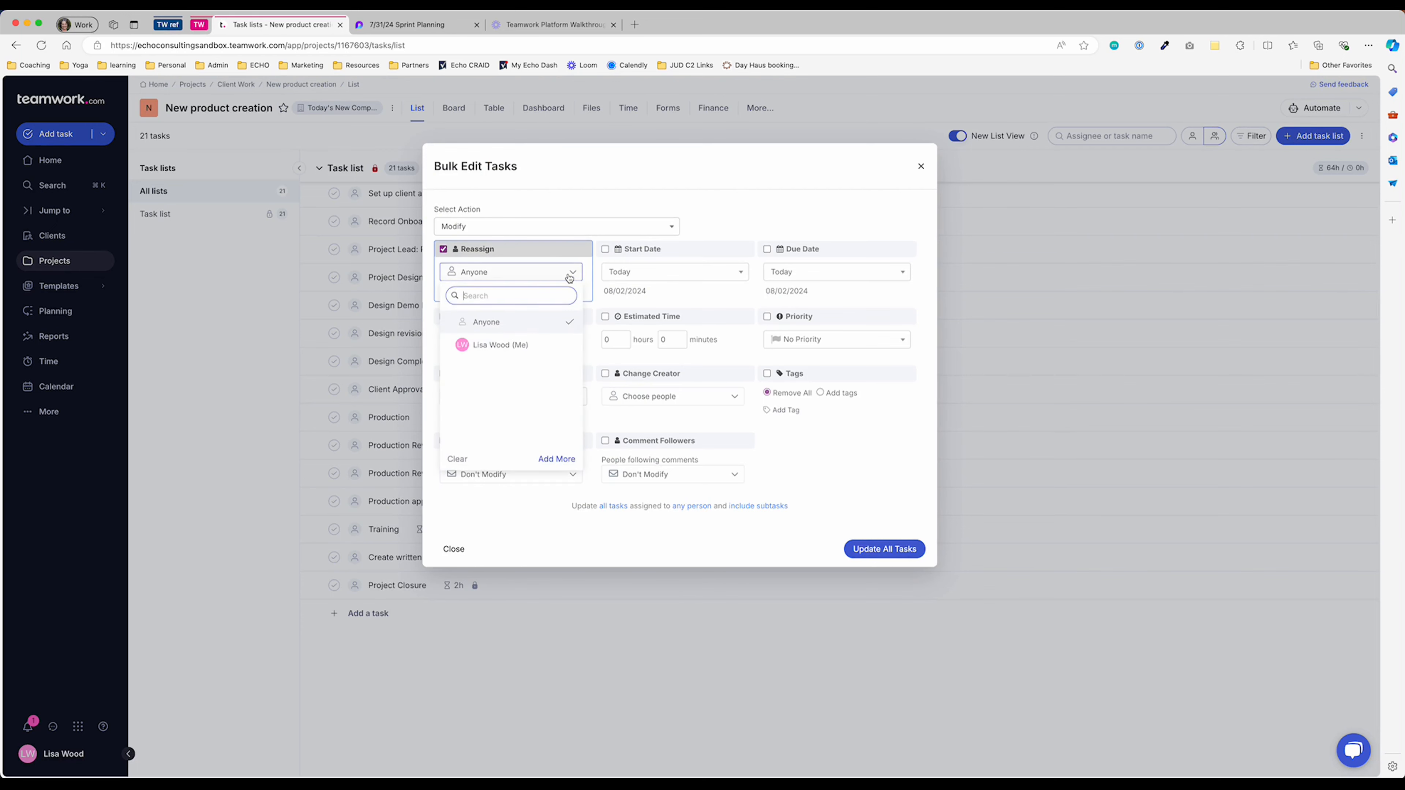
click(489, 346)
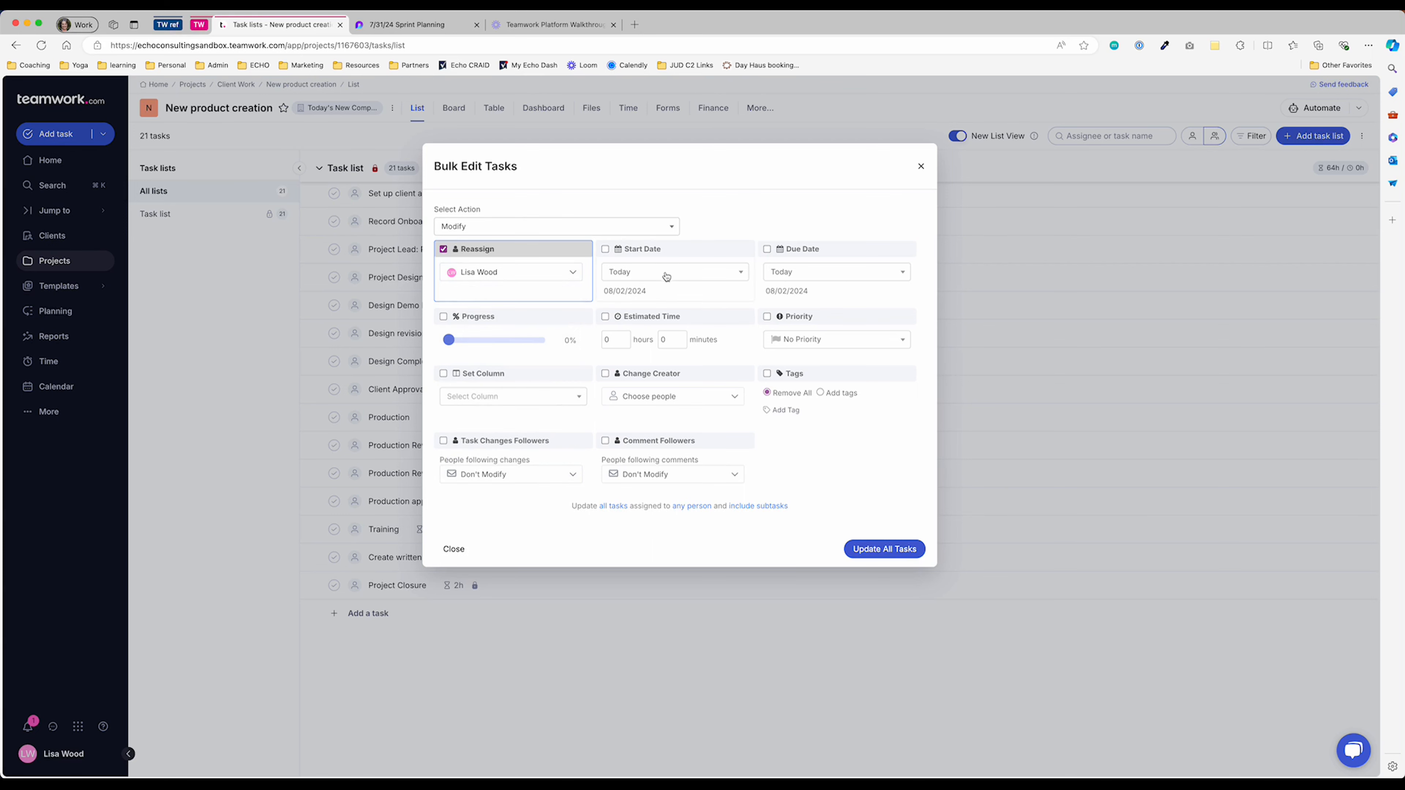
click(684, 273)
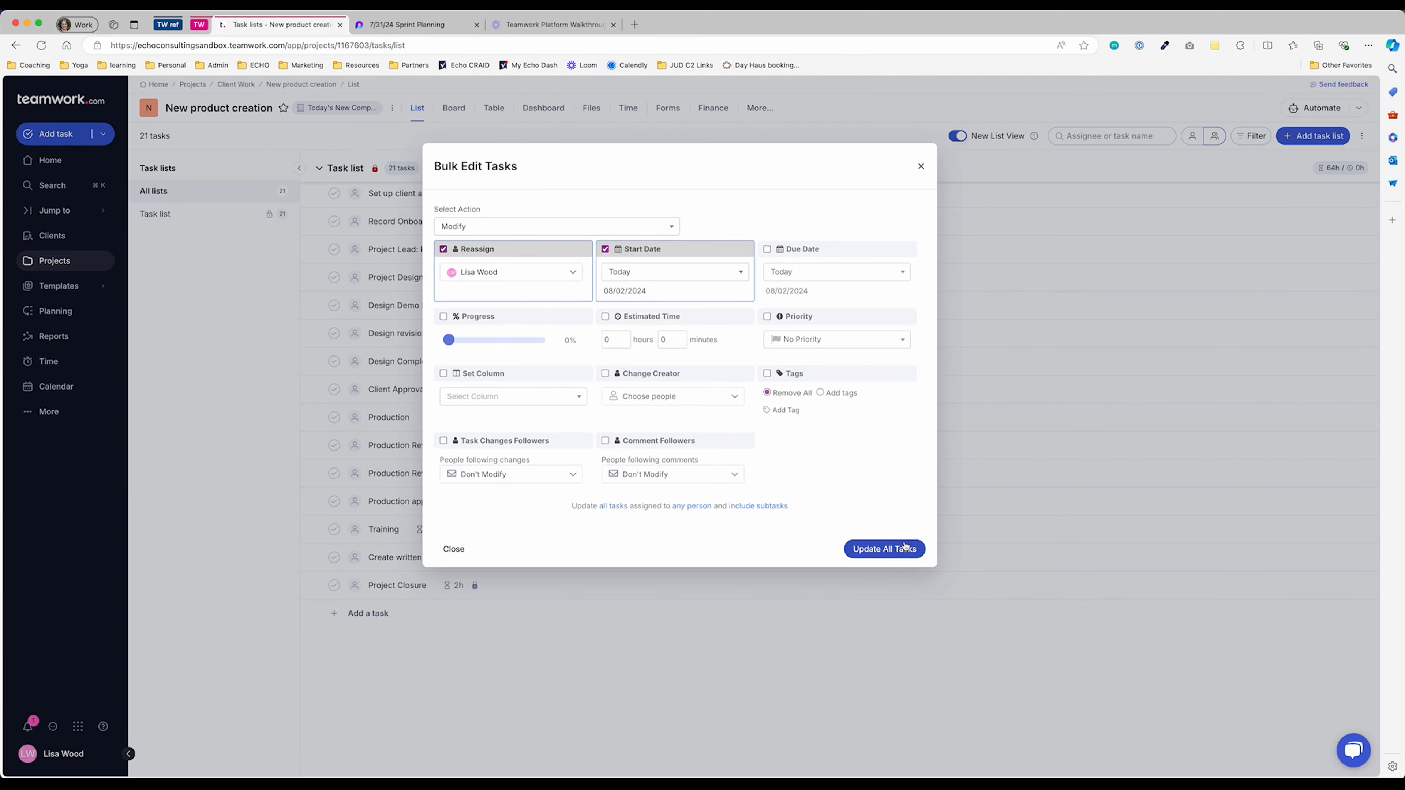
click(888, 549)
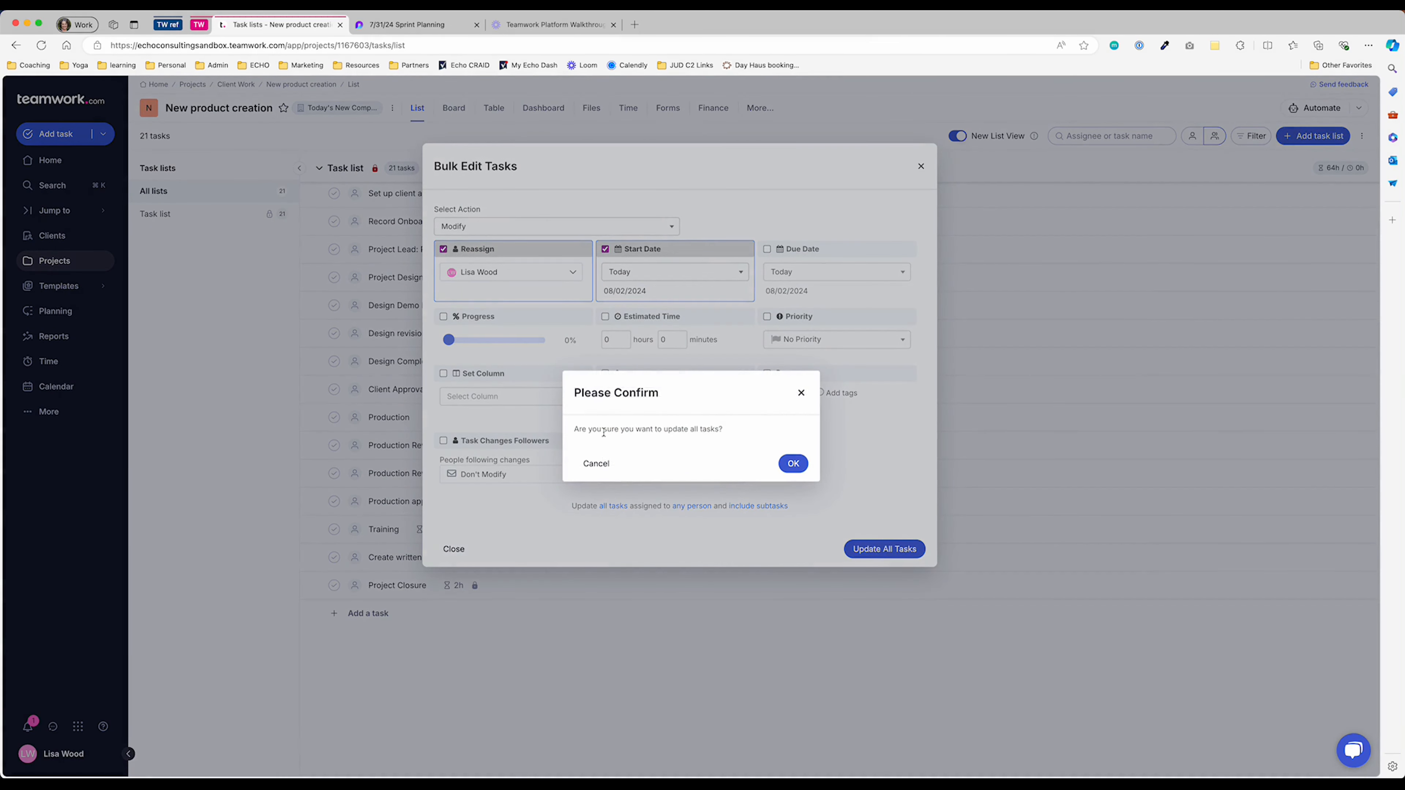
click(793, 464)
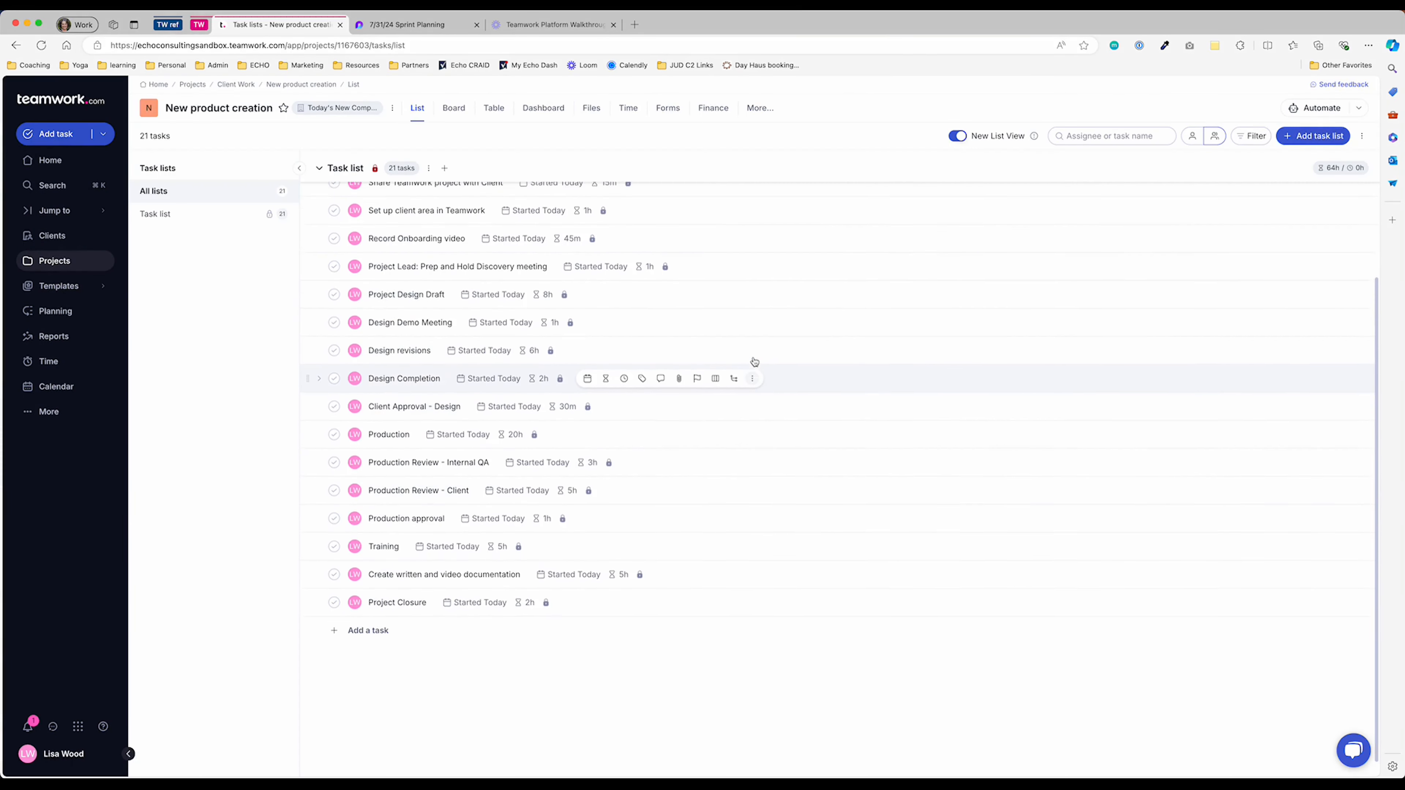
scroll(754, 362, up, 2)
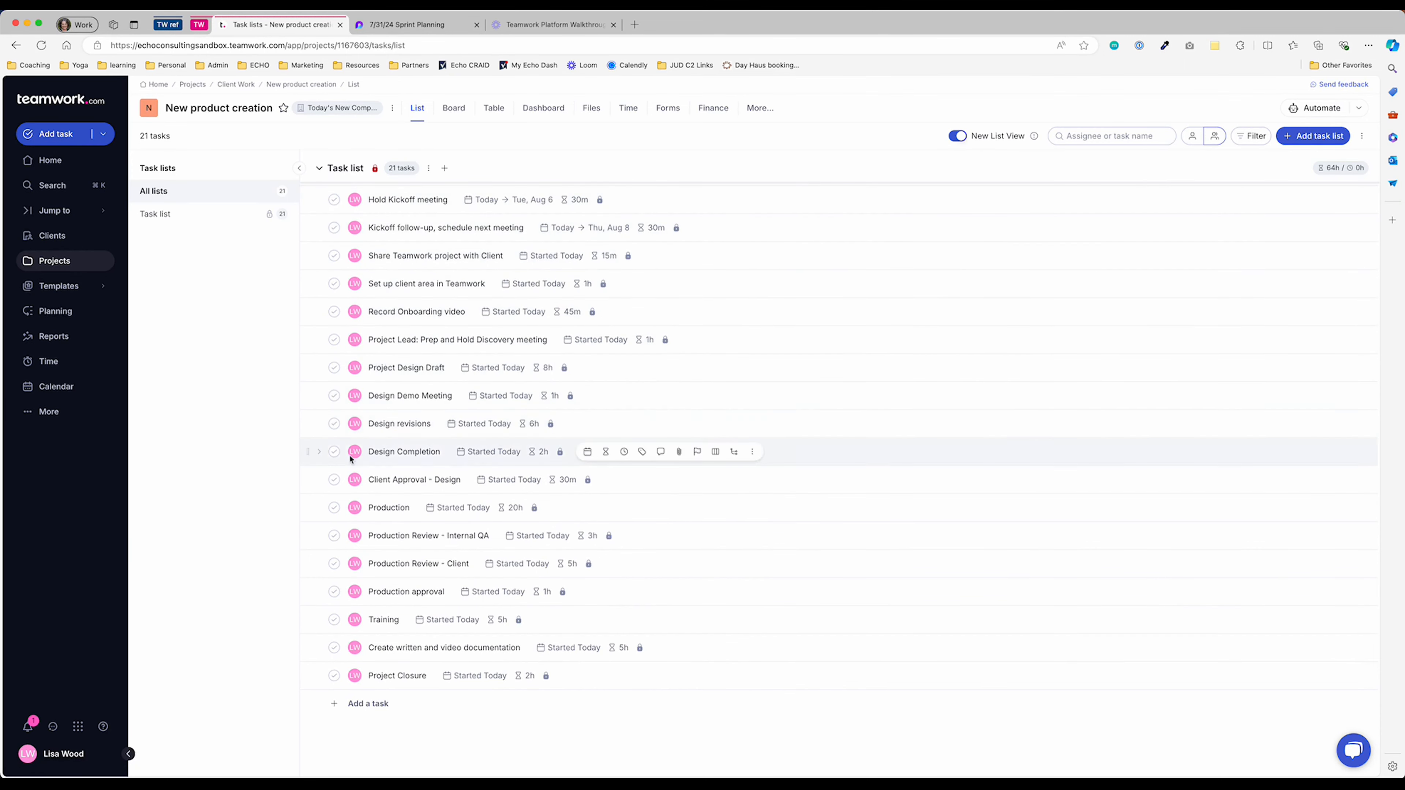
Open the personal My work overview on Home and look through the tasks in its Later group.
click(66, 159)
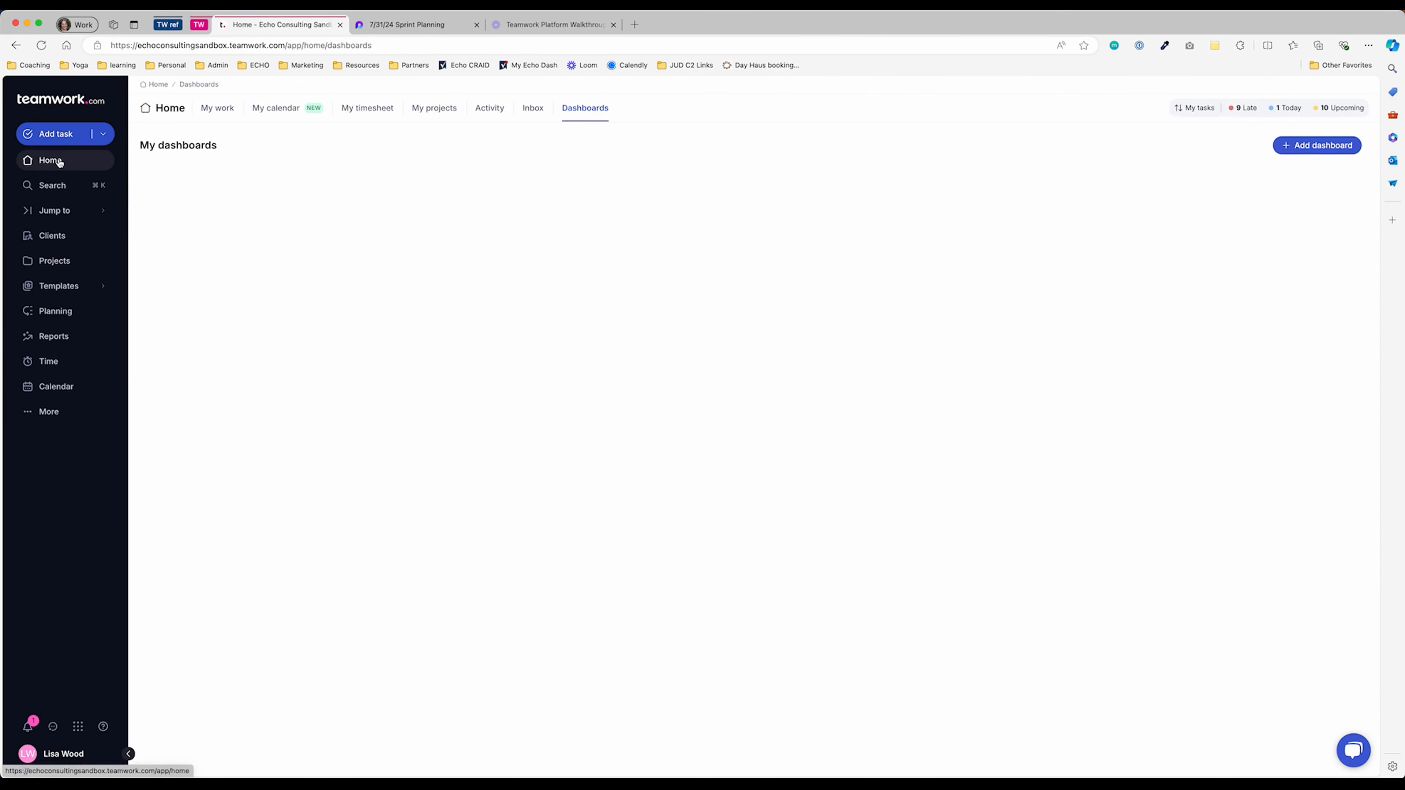
click(216, 116)
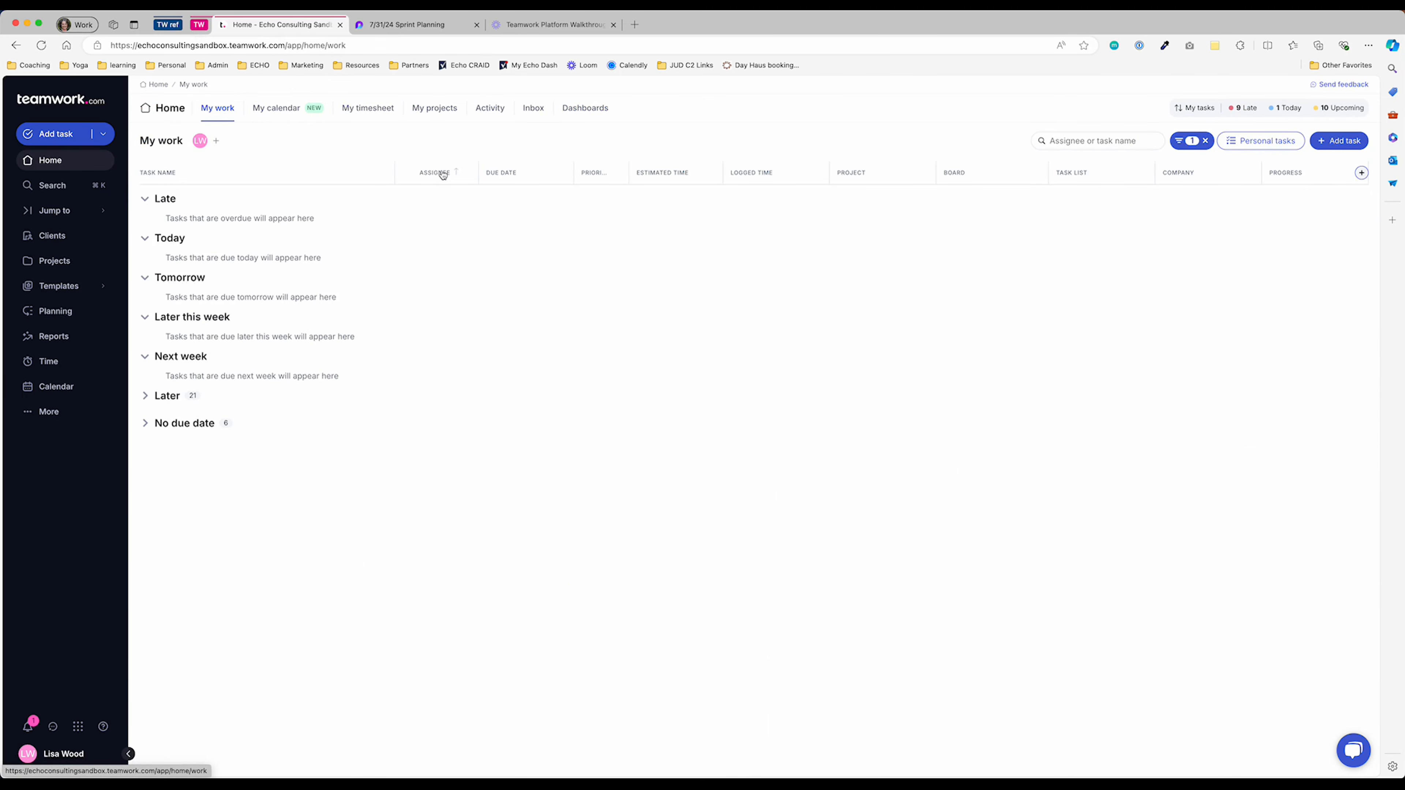
click(146, 396)
scroll(284, 601, down, 5)
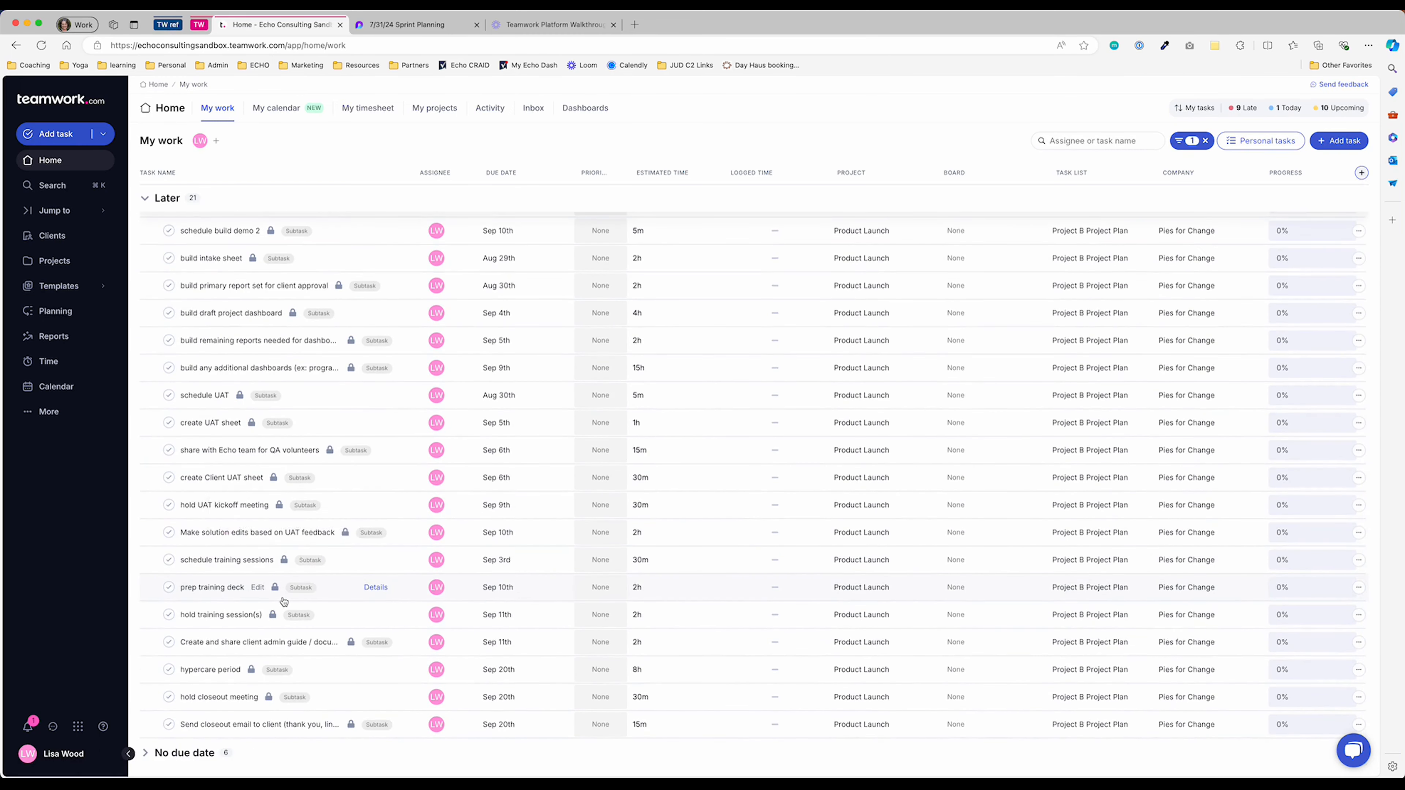
scroll(280, 586, up, 5)
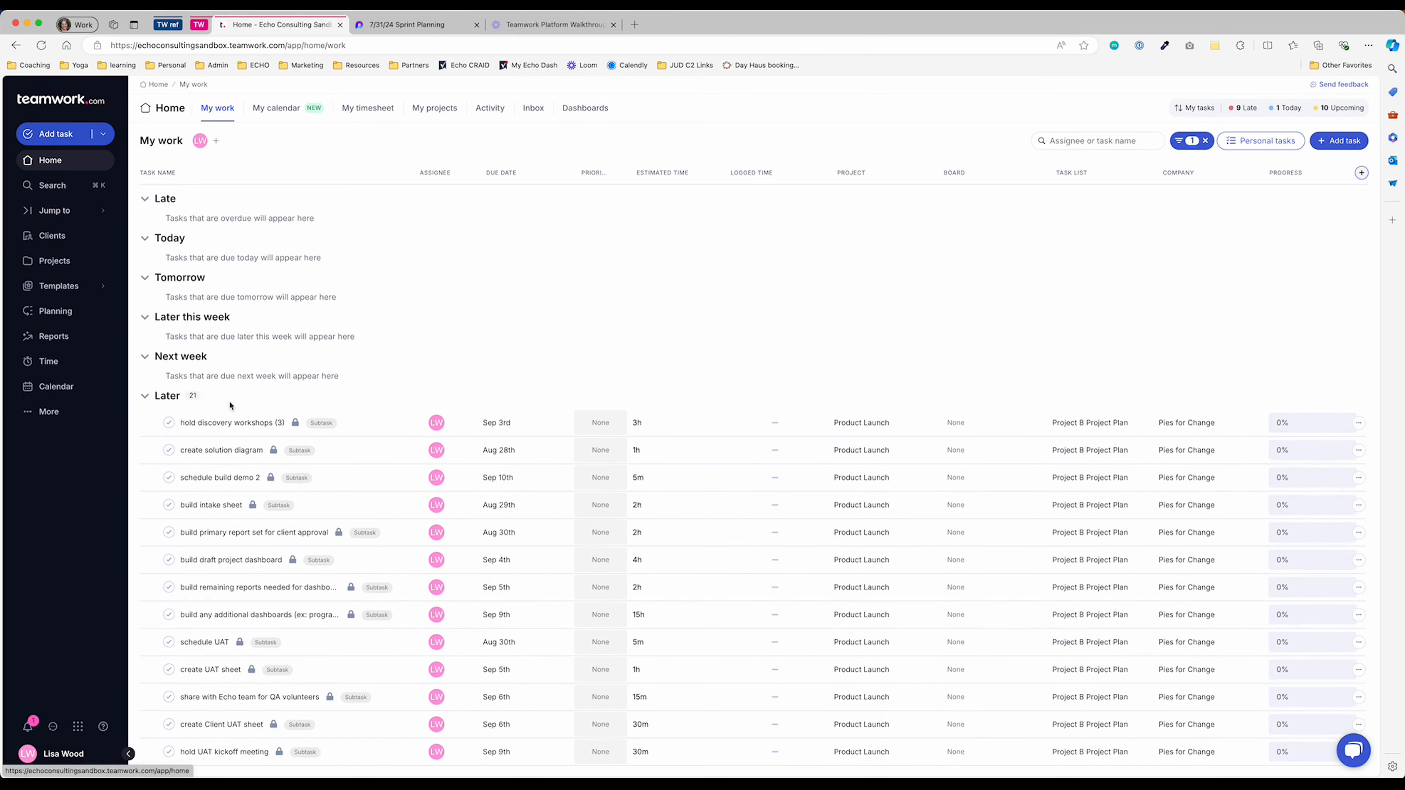